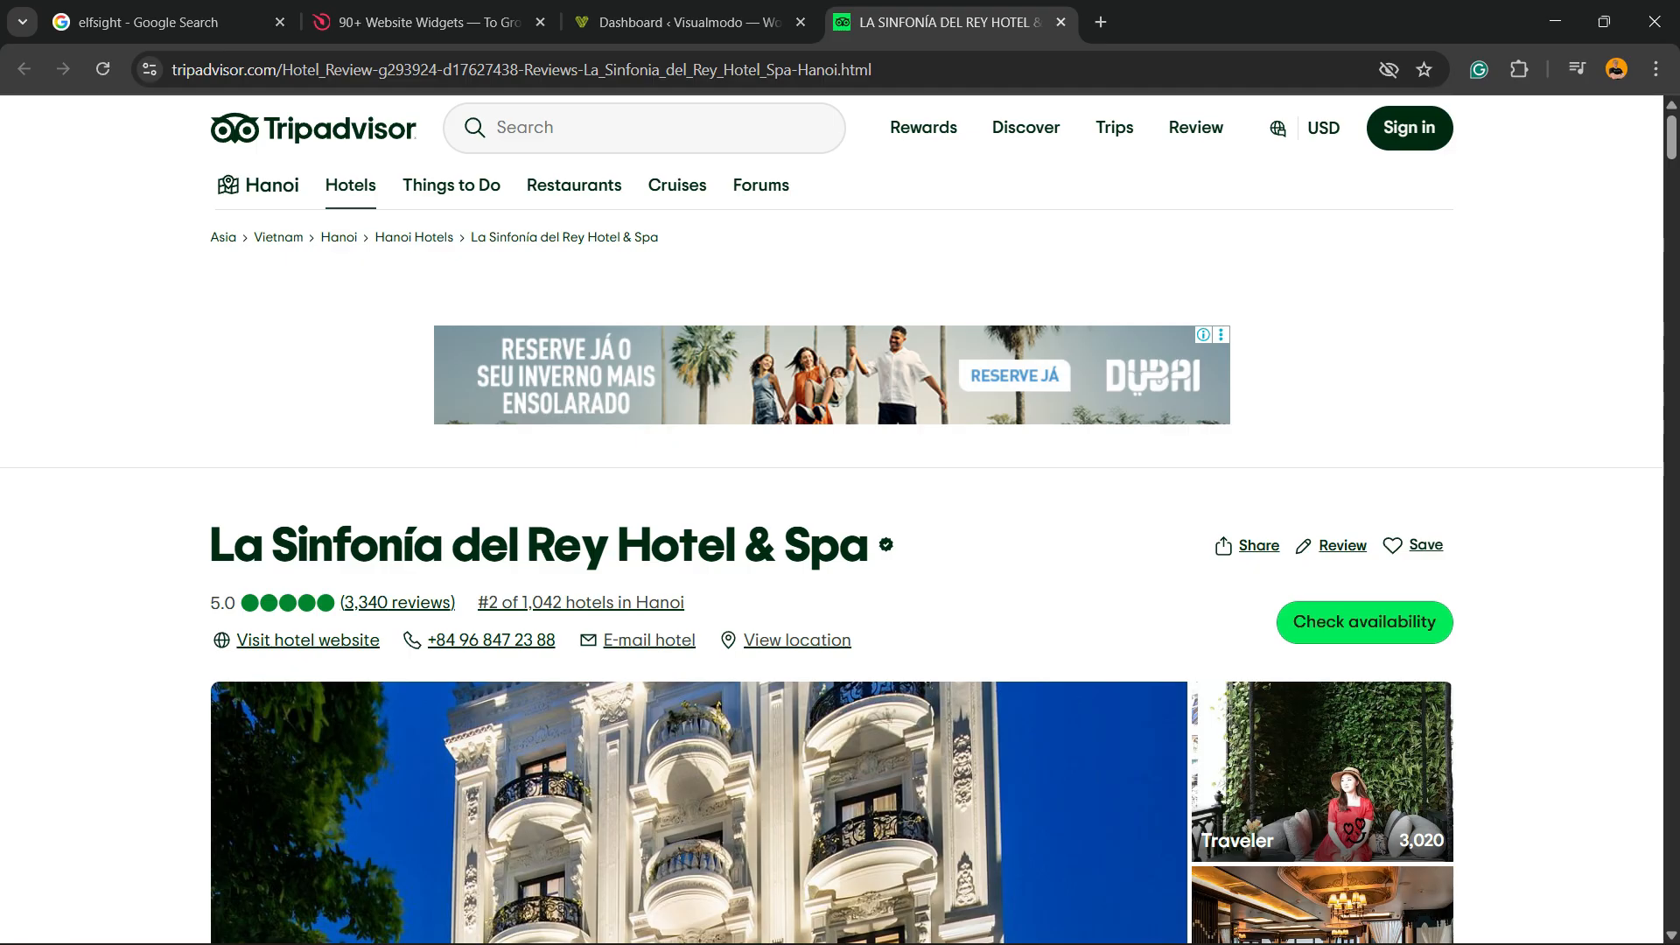
# Look through the La Sinfonía del Rey Hotel & Spa listing on Tripadvisor, from its ratings to the insider tips
pyautogui.scroll(-7, 833, 519)
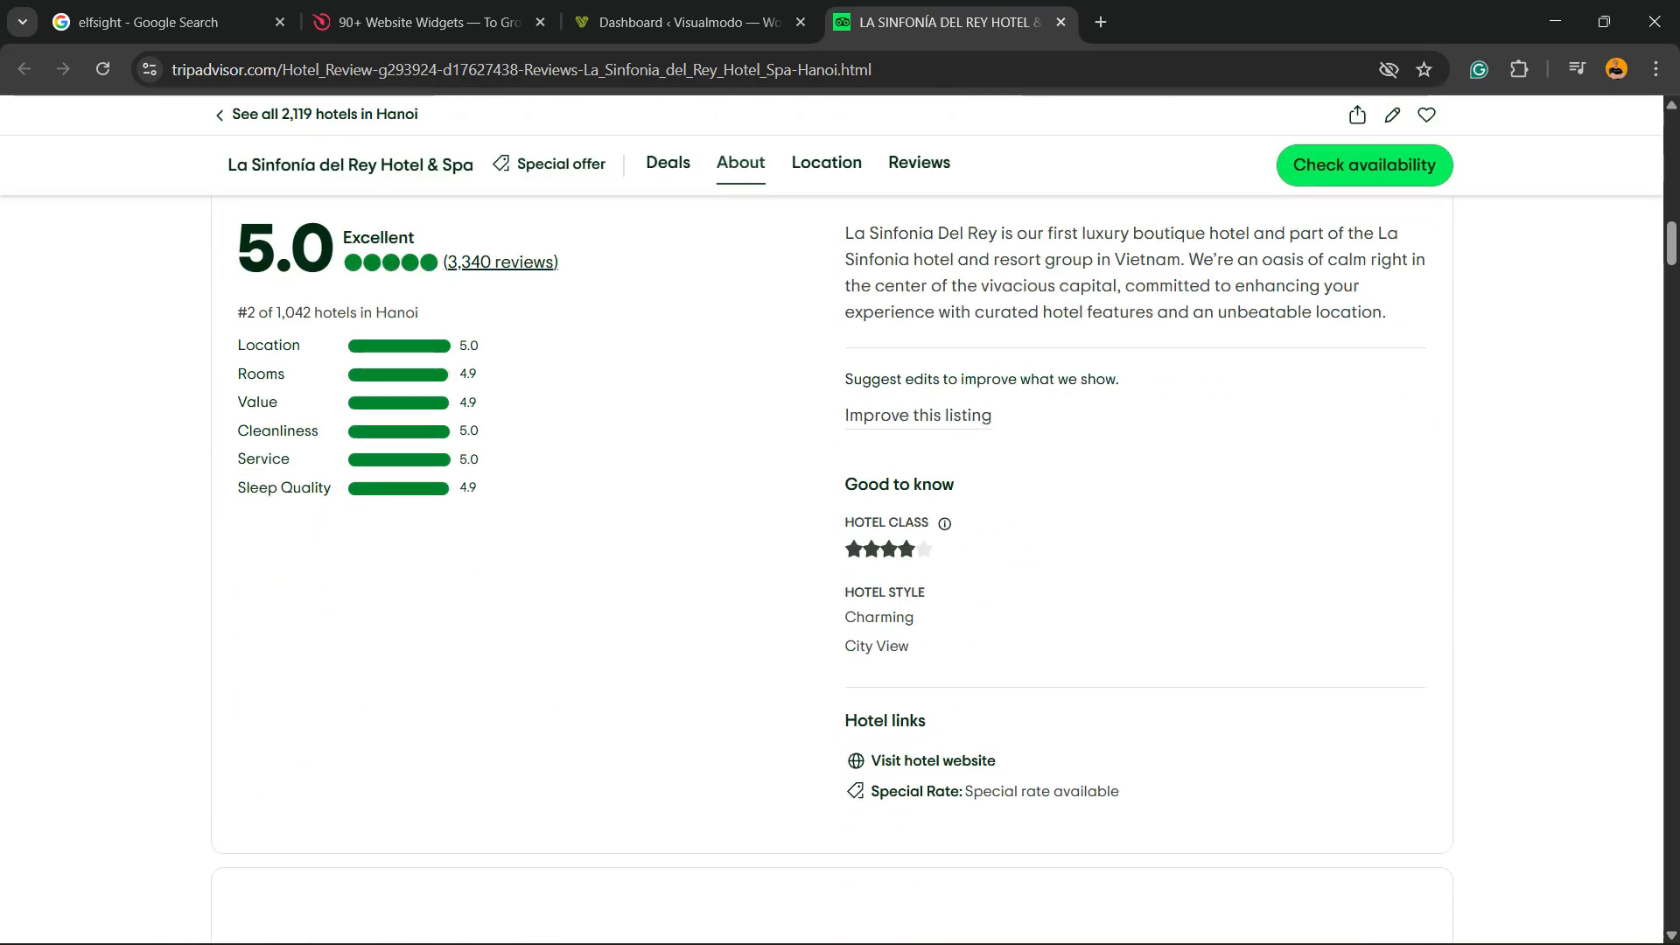
pyautogui.scroll(3, 832, 525)
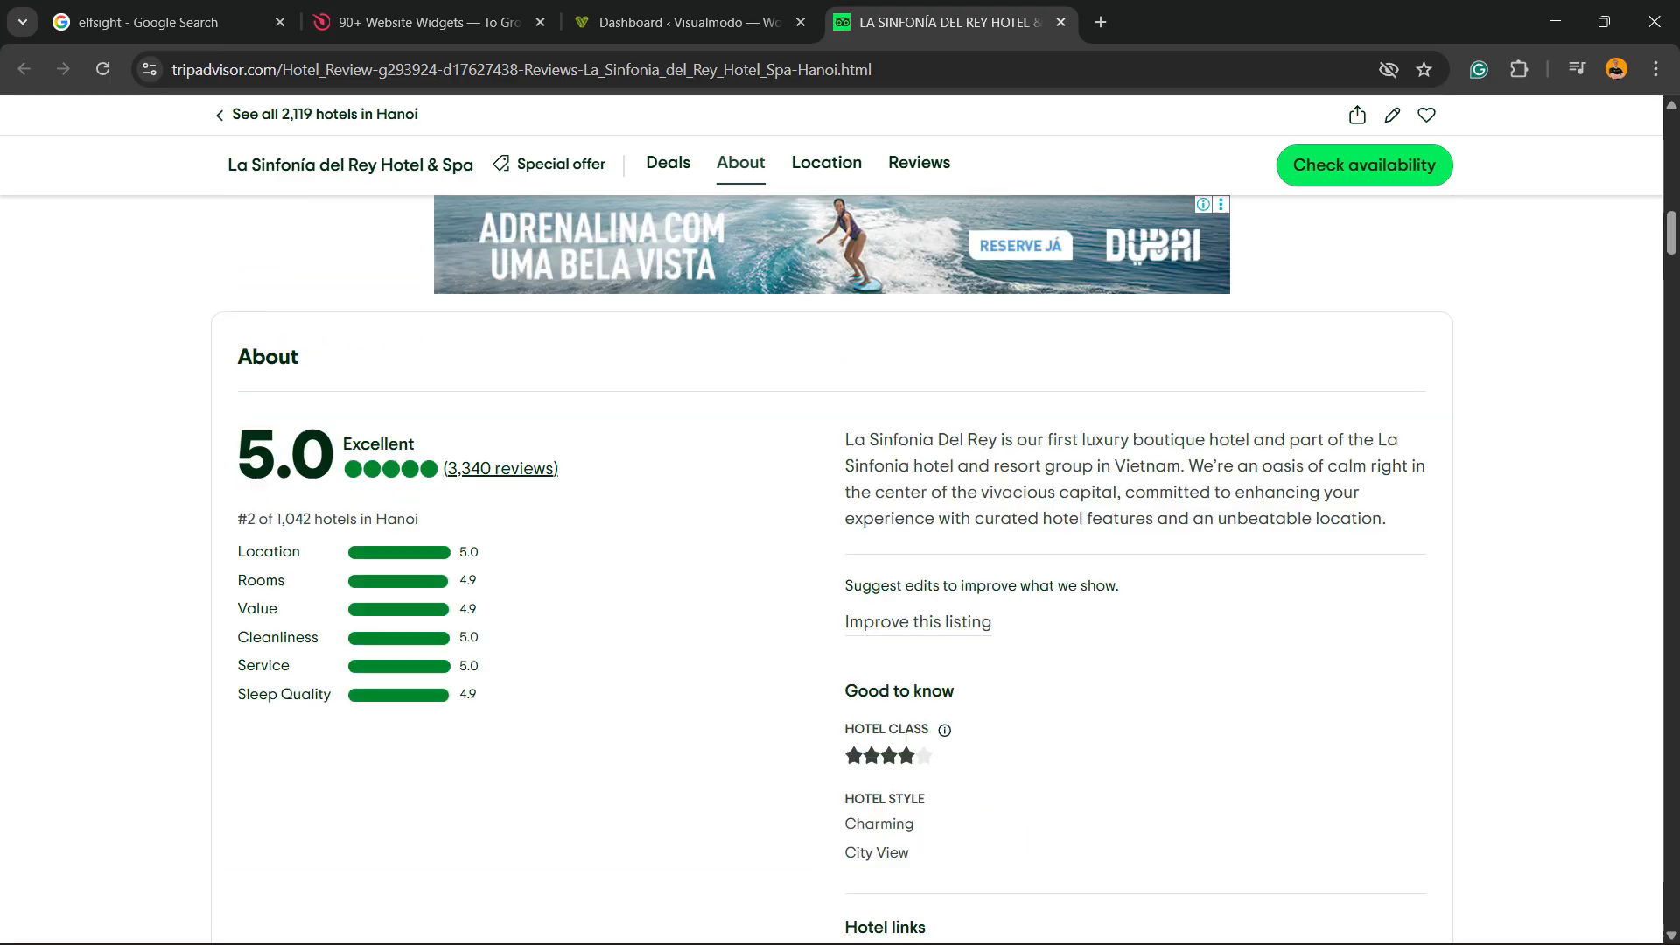
pyautogui.scroll(2, 833, 525)
pyautogui.scroll(-20, 832, 525)
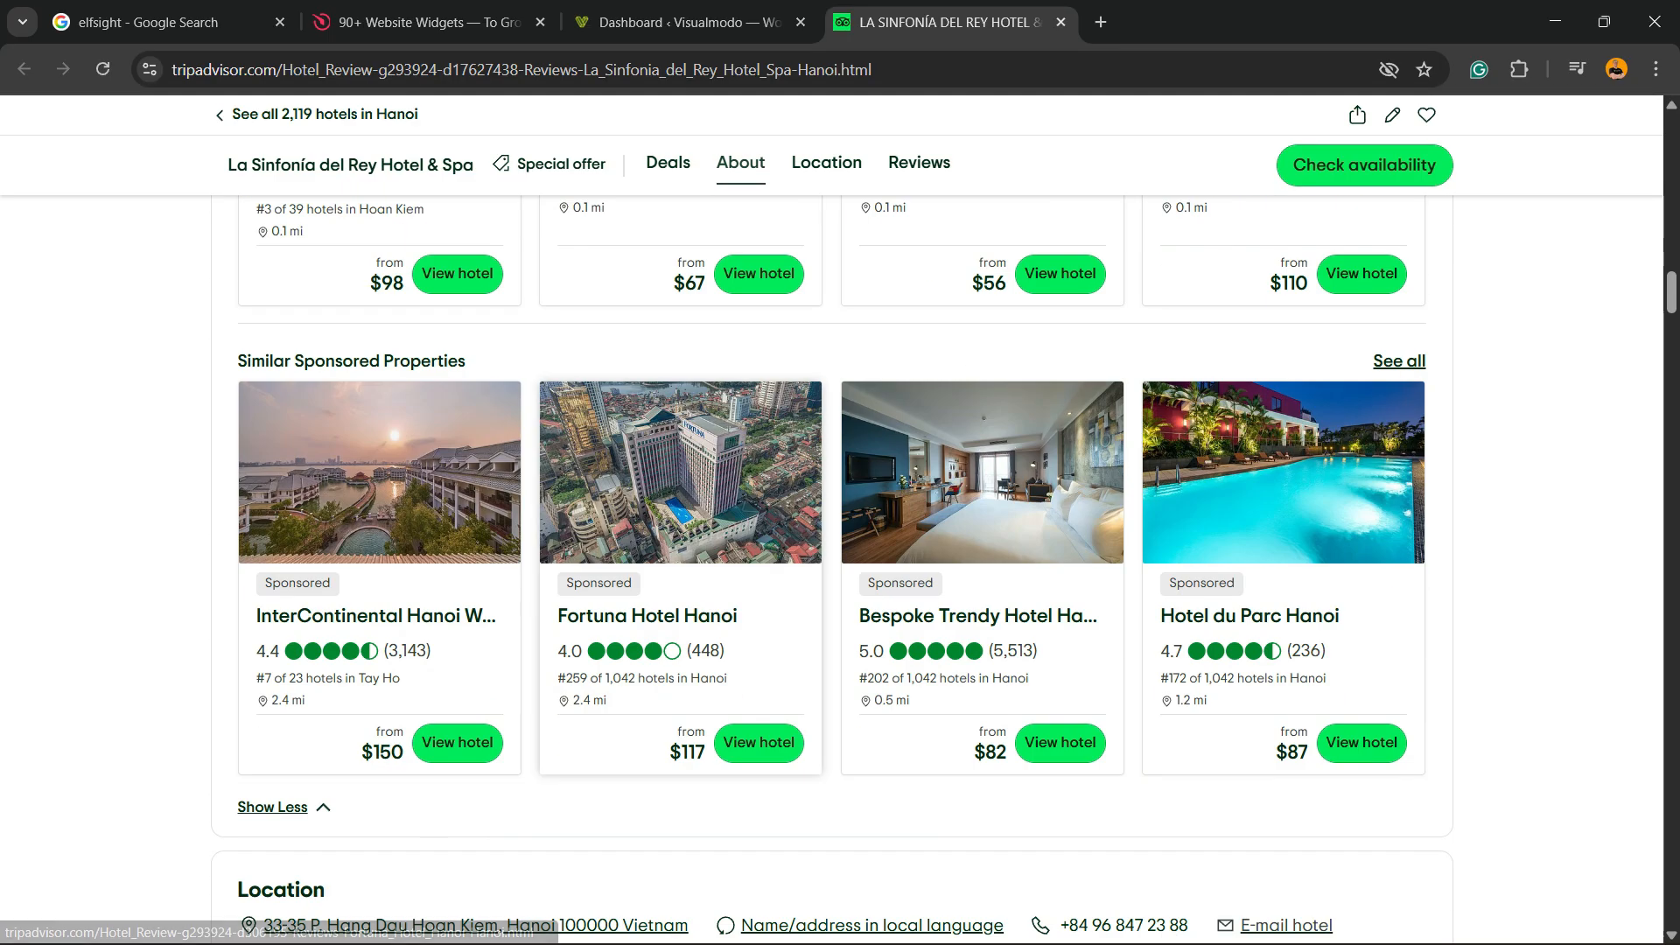
pyautogui.scroll(-8, 832, 525)
pyautogui.scroll(-10, 832, 525)
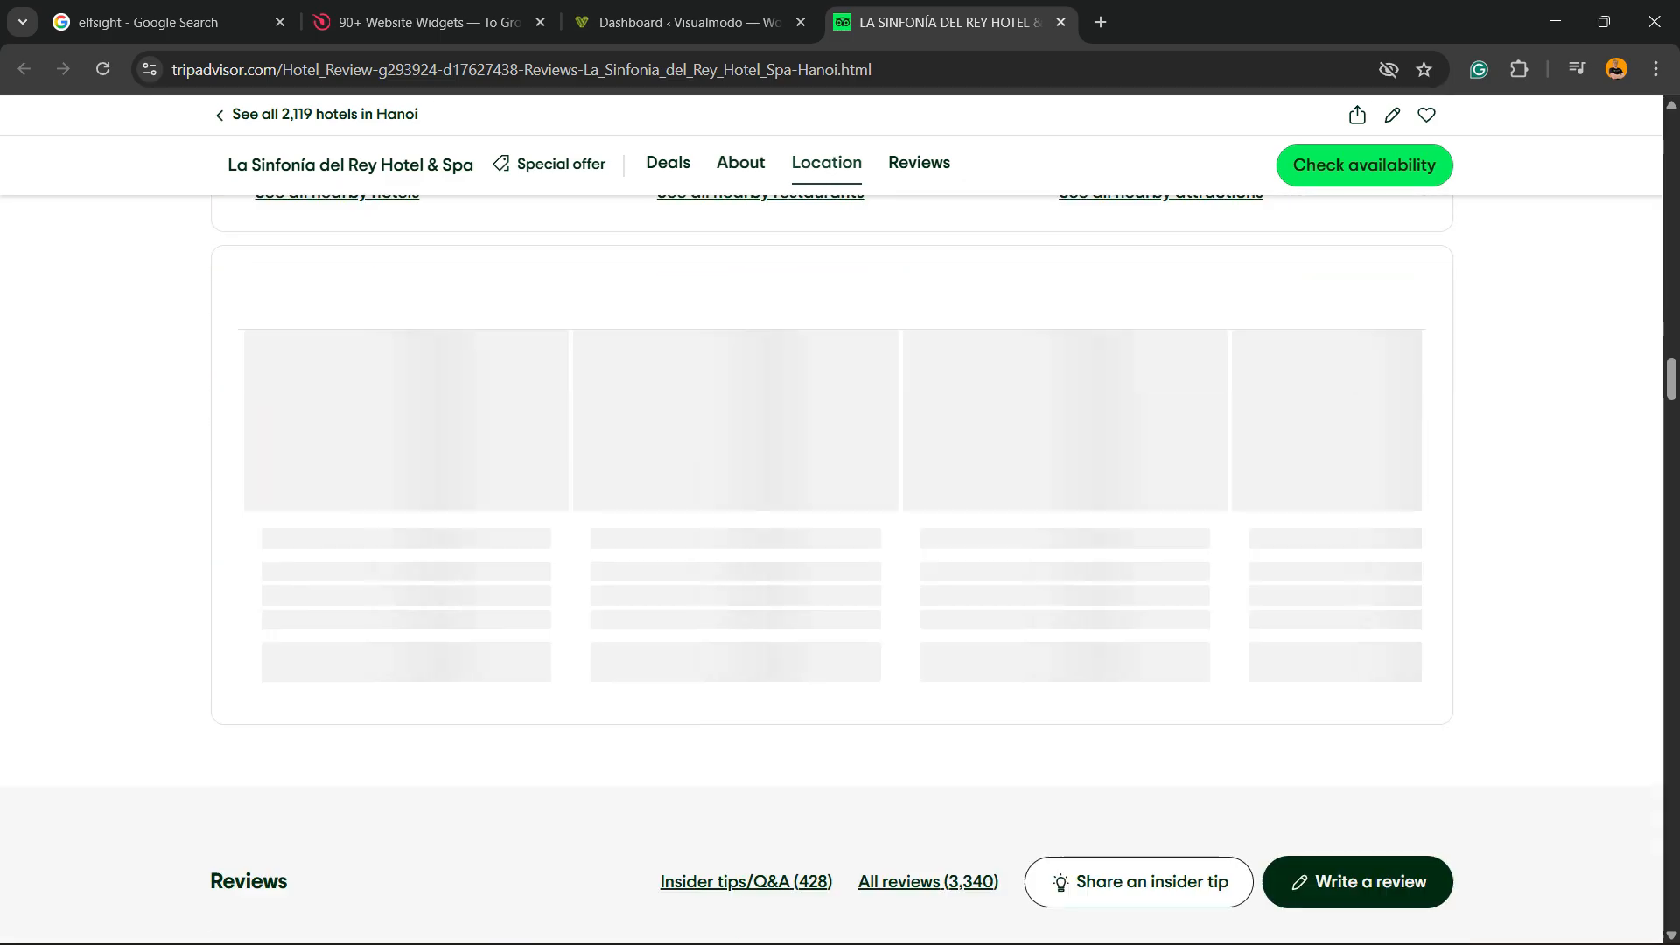
pyautogui.scroll(-9, 420, 564)
pyautogui.scroll(9, 420, 564)
pyautogui.scroll(-8, 421, 564)
pyautogui.scroll(3, 420, 564)
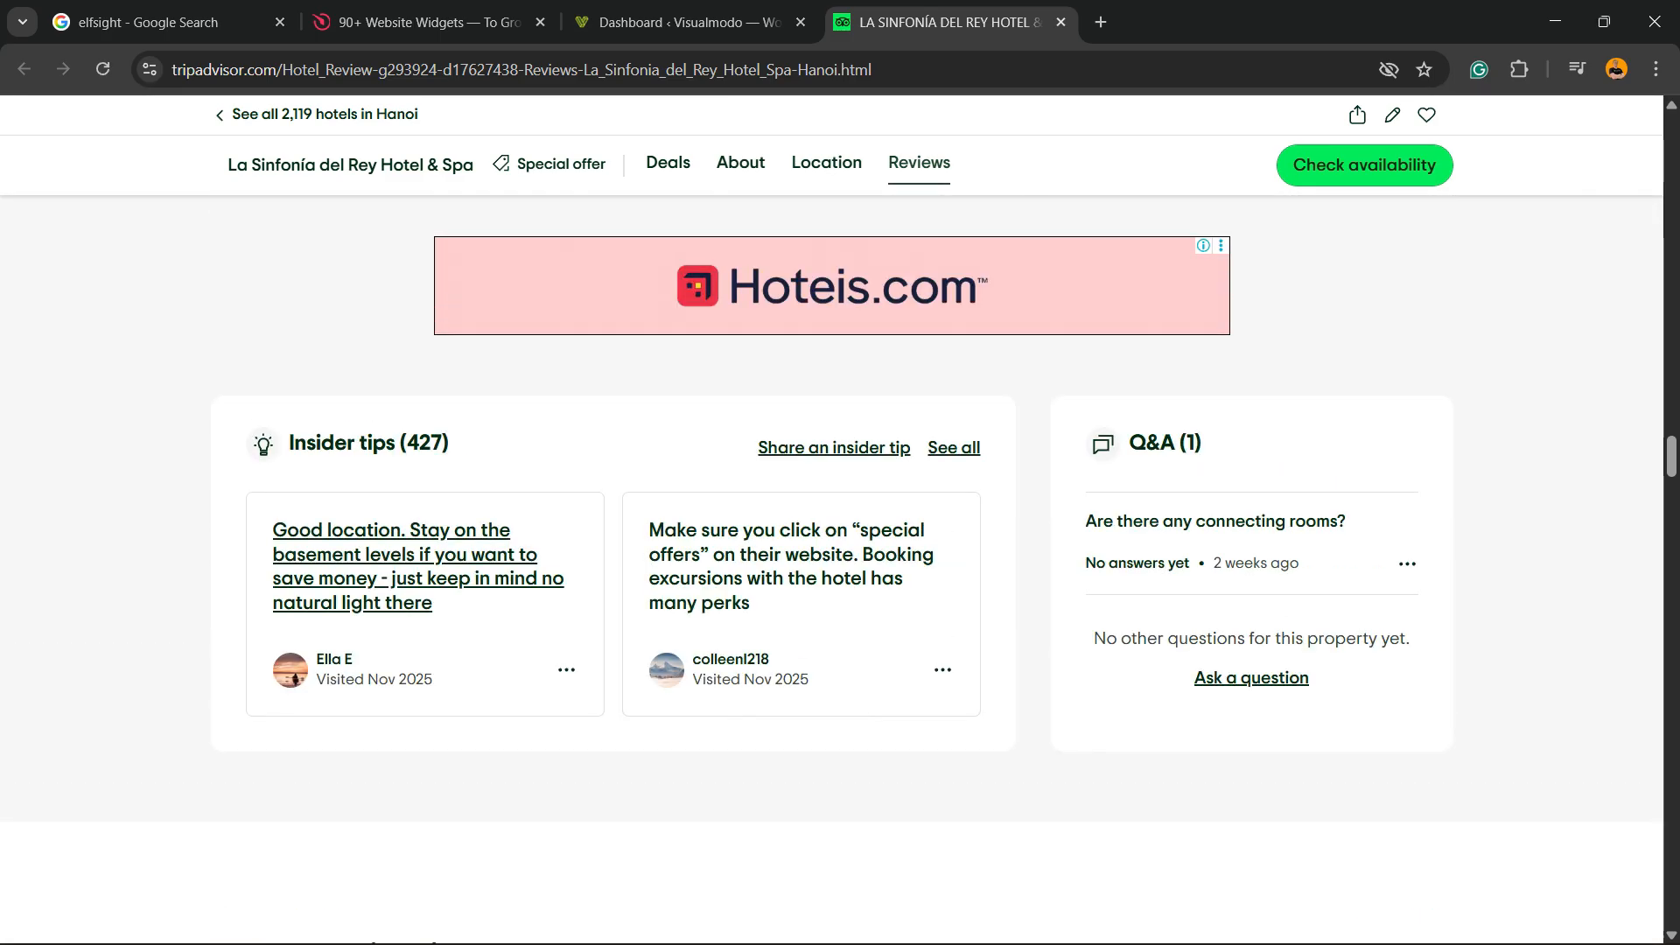
pyautogui.scroll(8, 420, 565)
pyautogui.scroll(5, 832, 569)
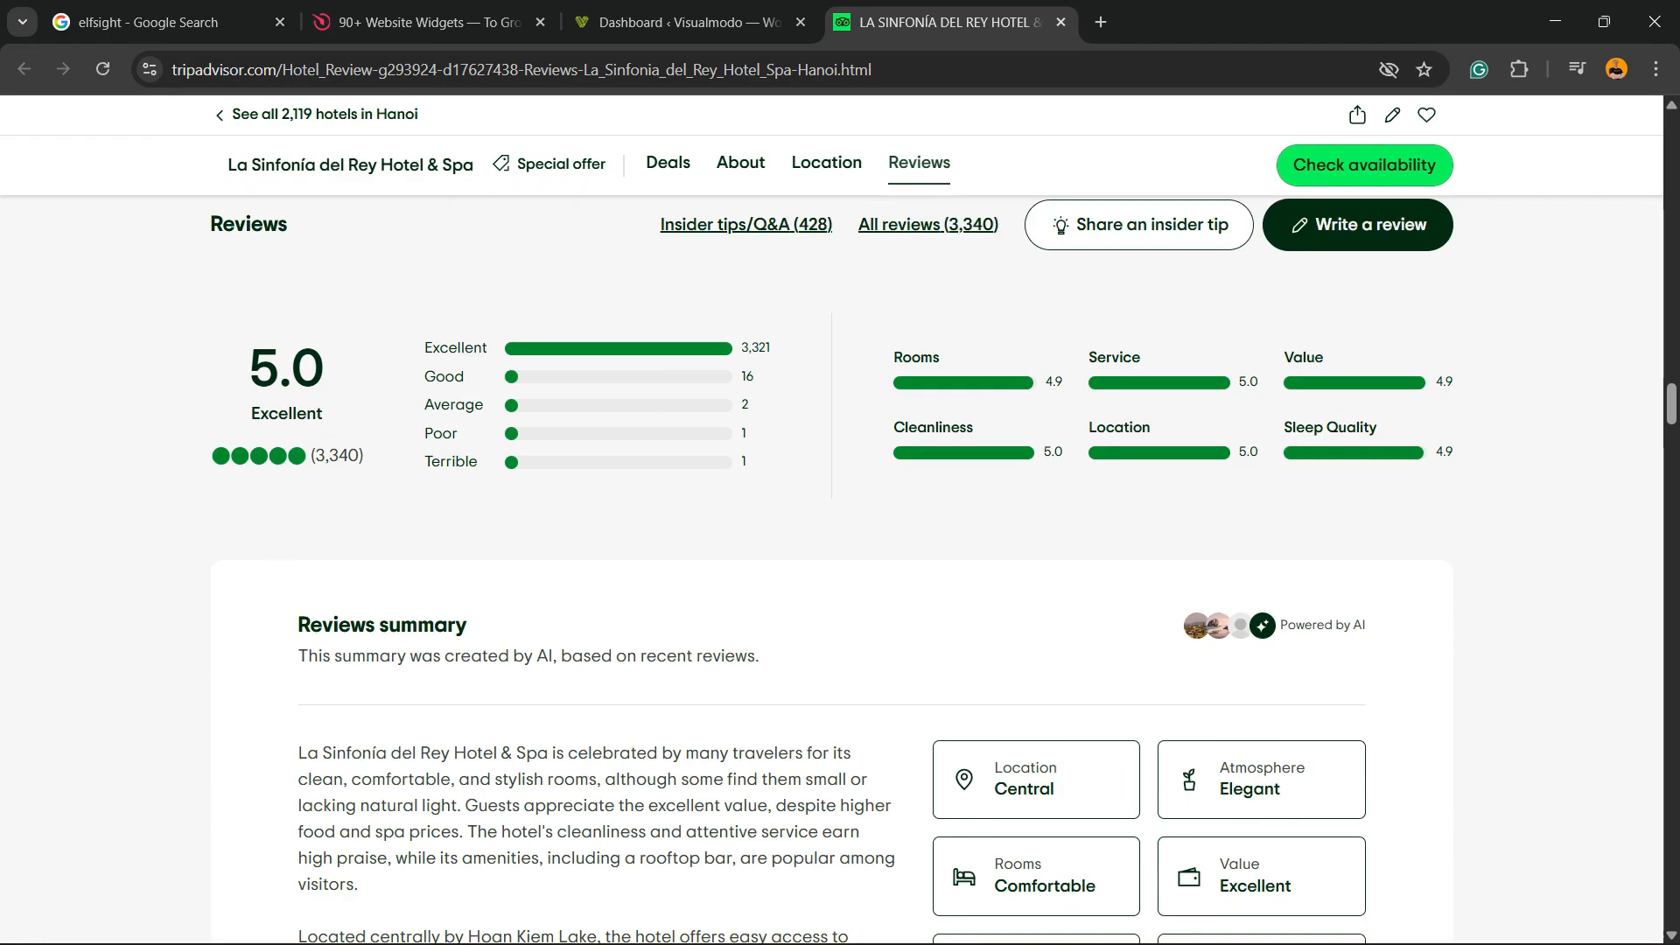
pyautogui.scroll(7, 788, 569)
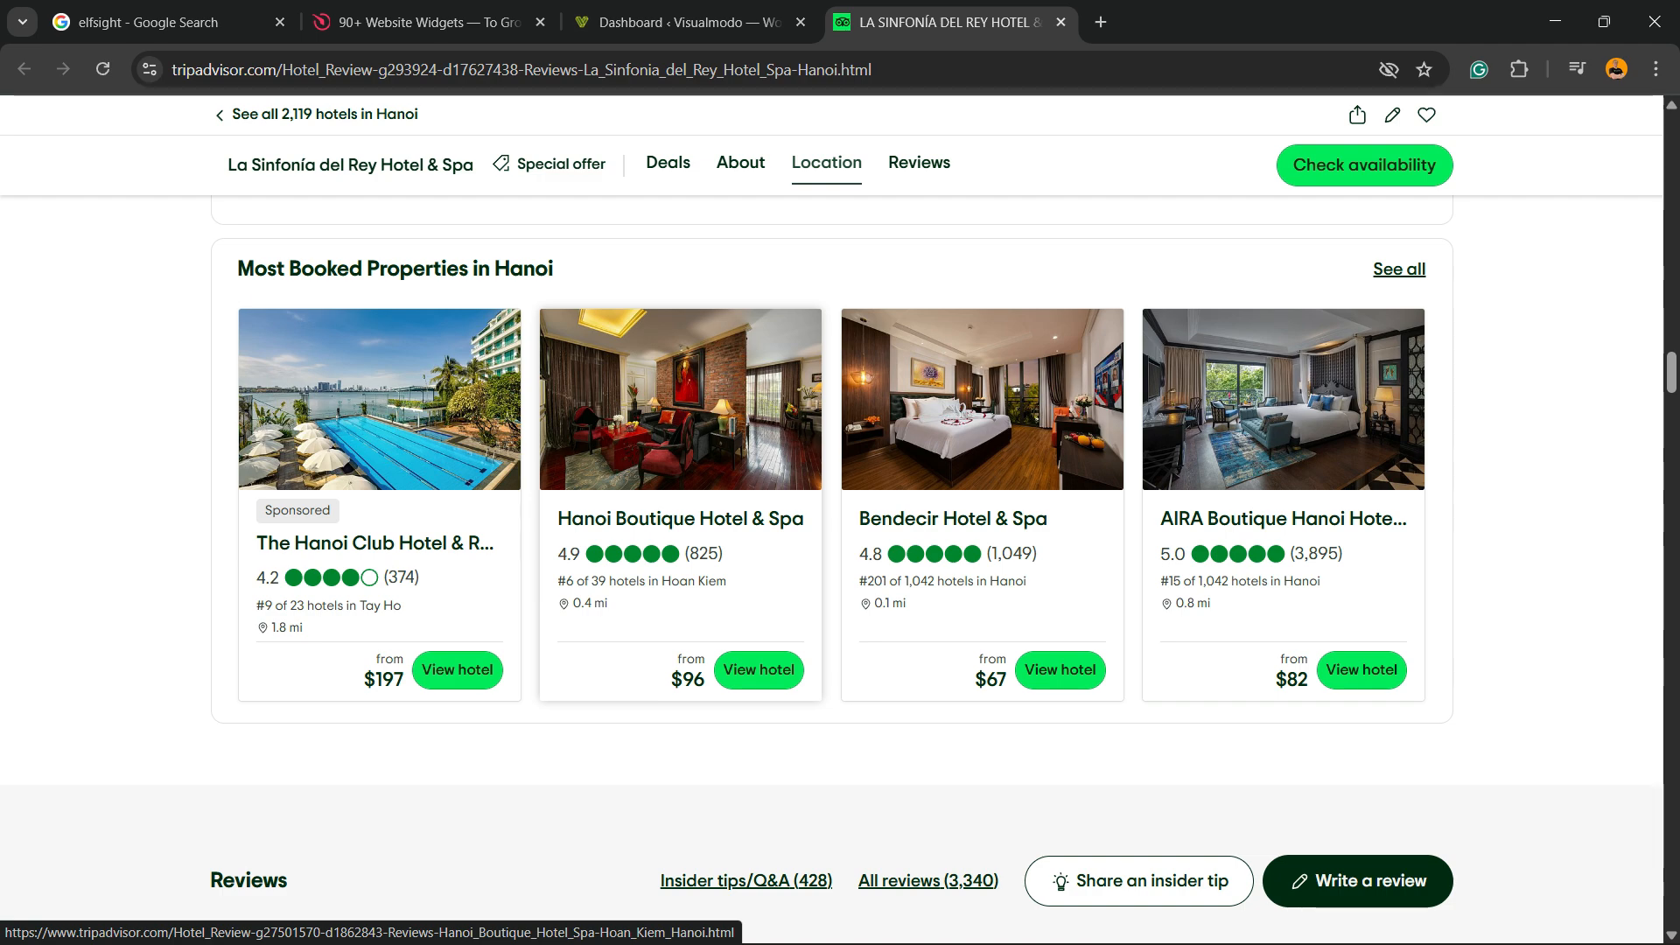
pyautogui.scroll(15, 680, 525)
pyautogui.scroll(15, 832, 569)
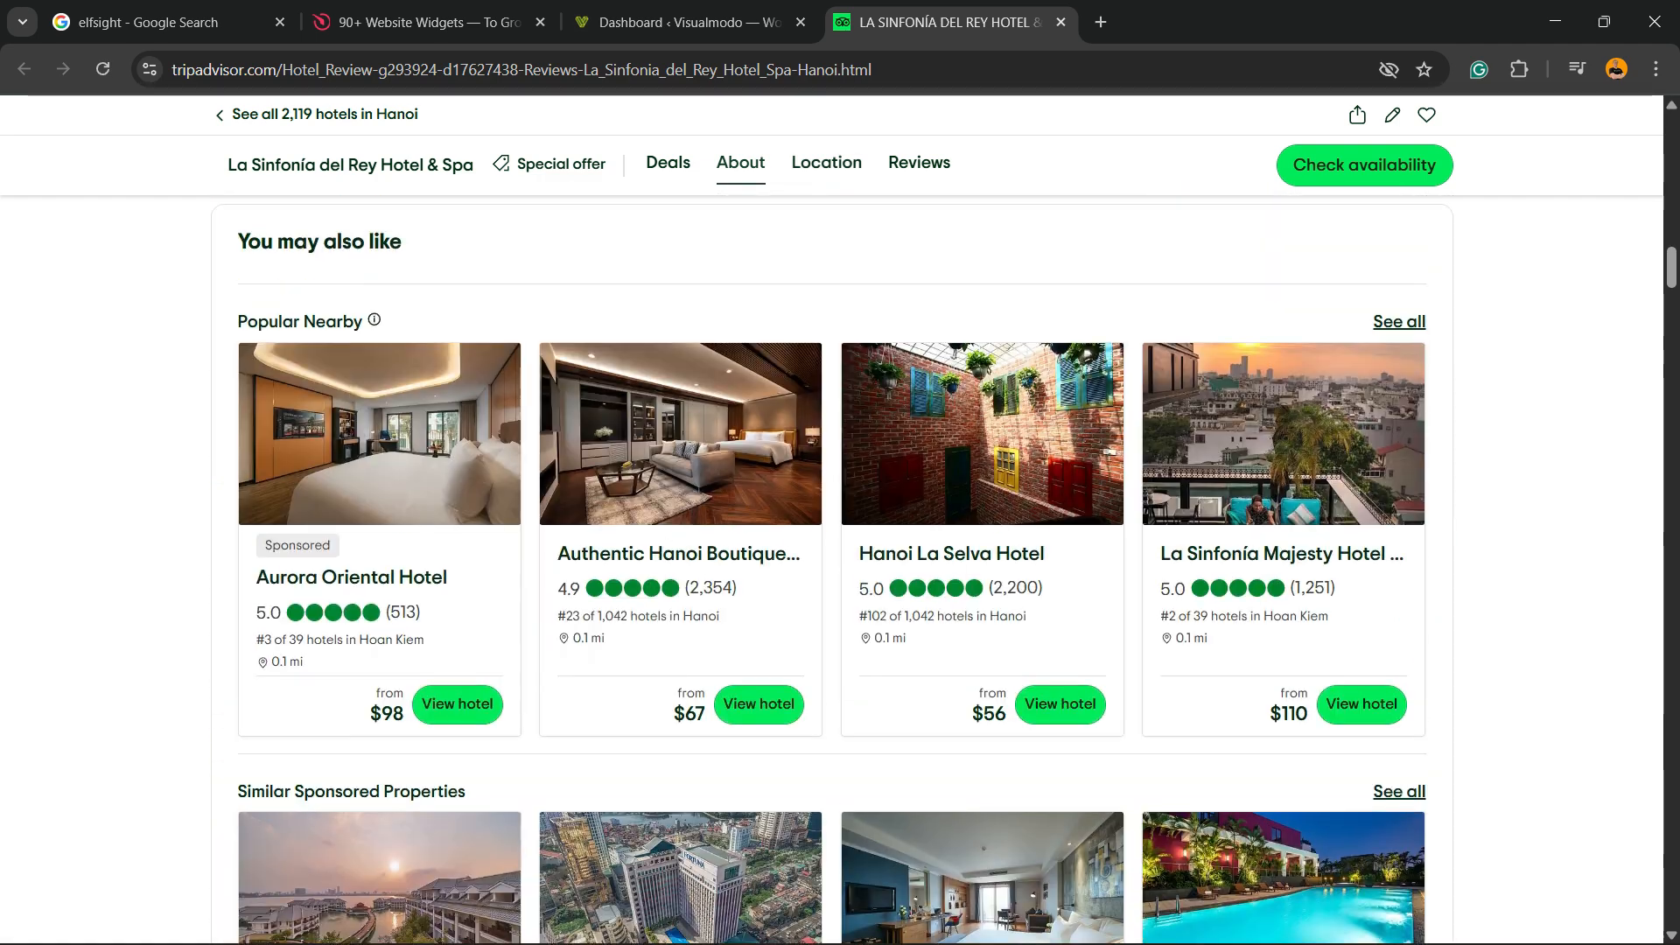
pyautogui.scroll(6, 831, 568)
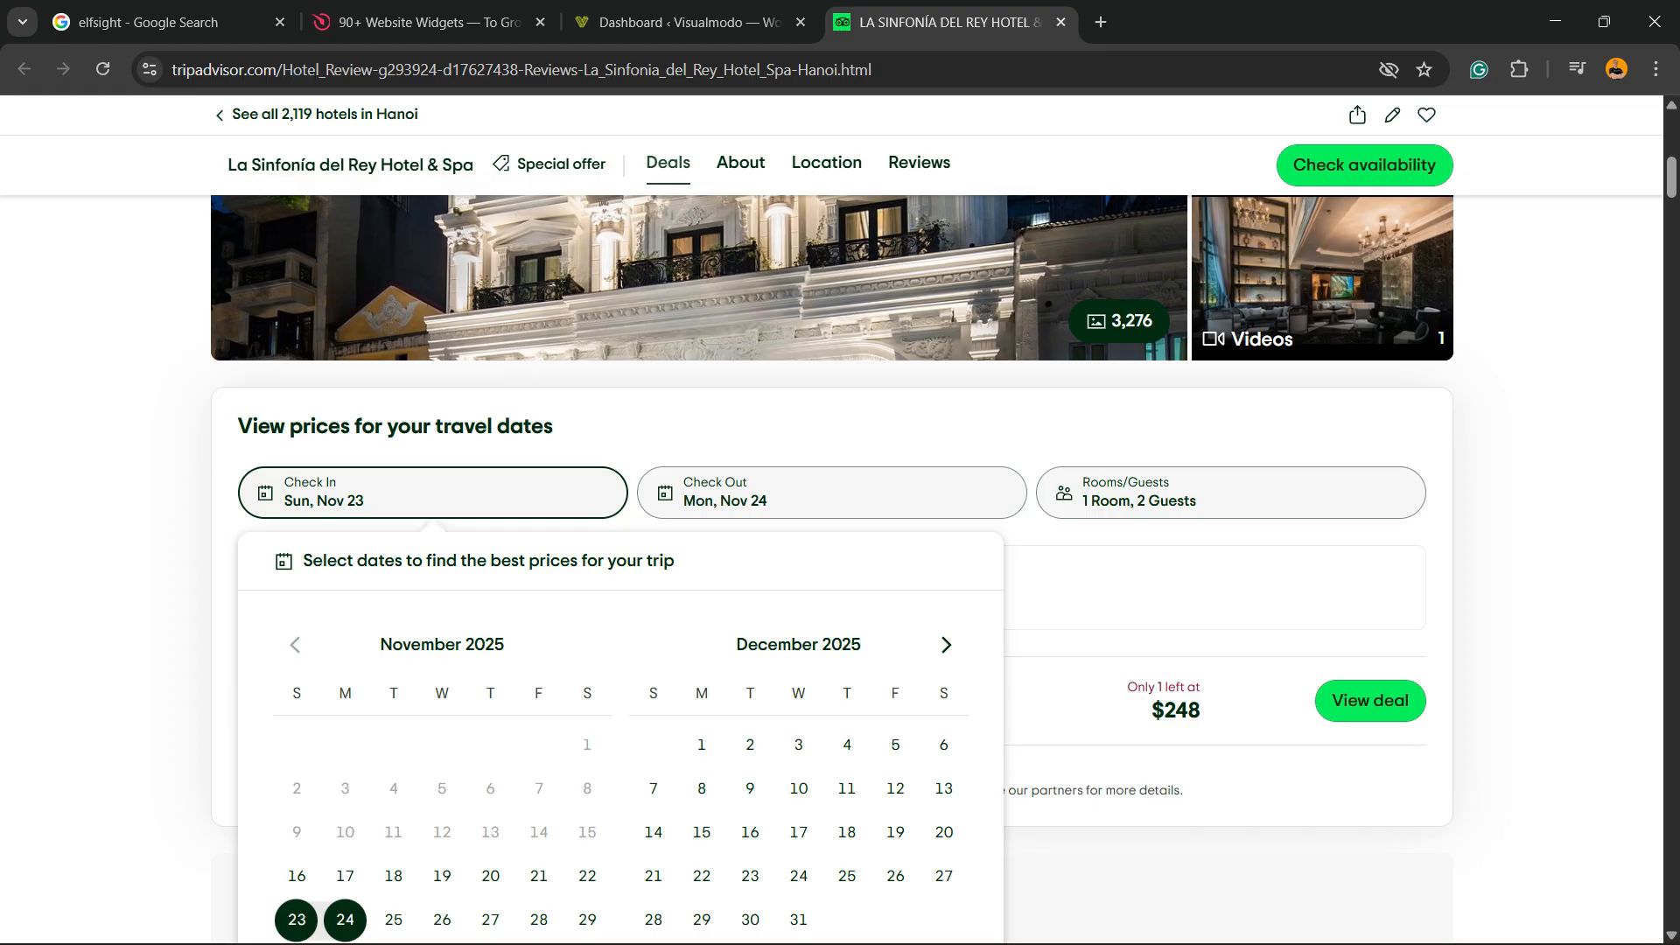
pyautogui.scroll(7, 831, 569)
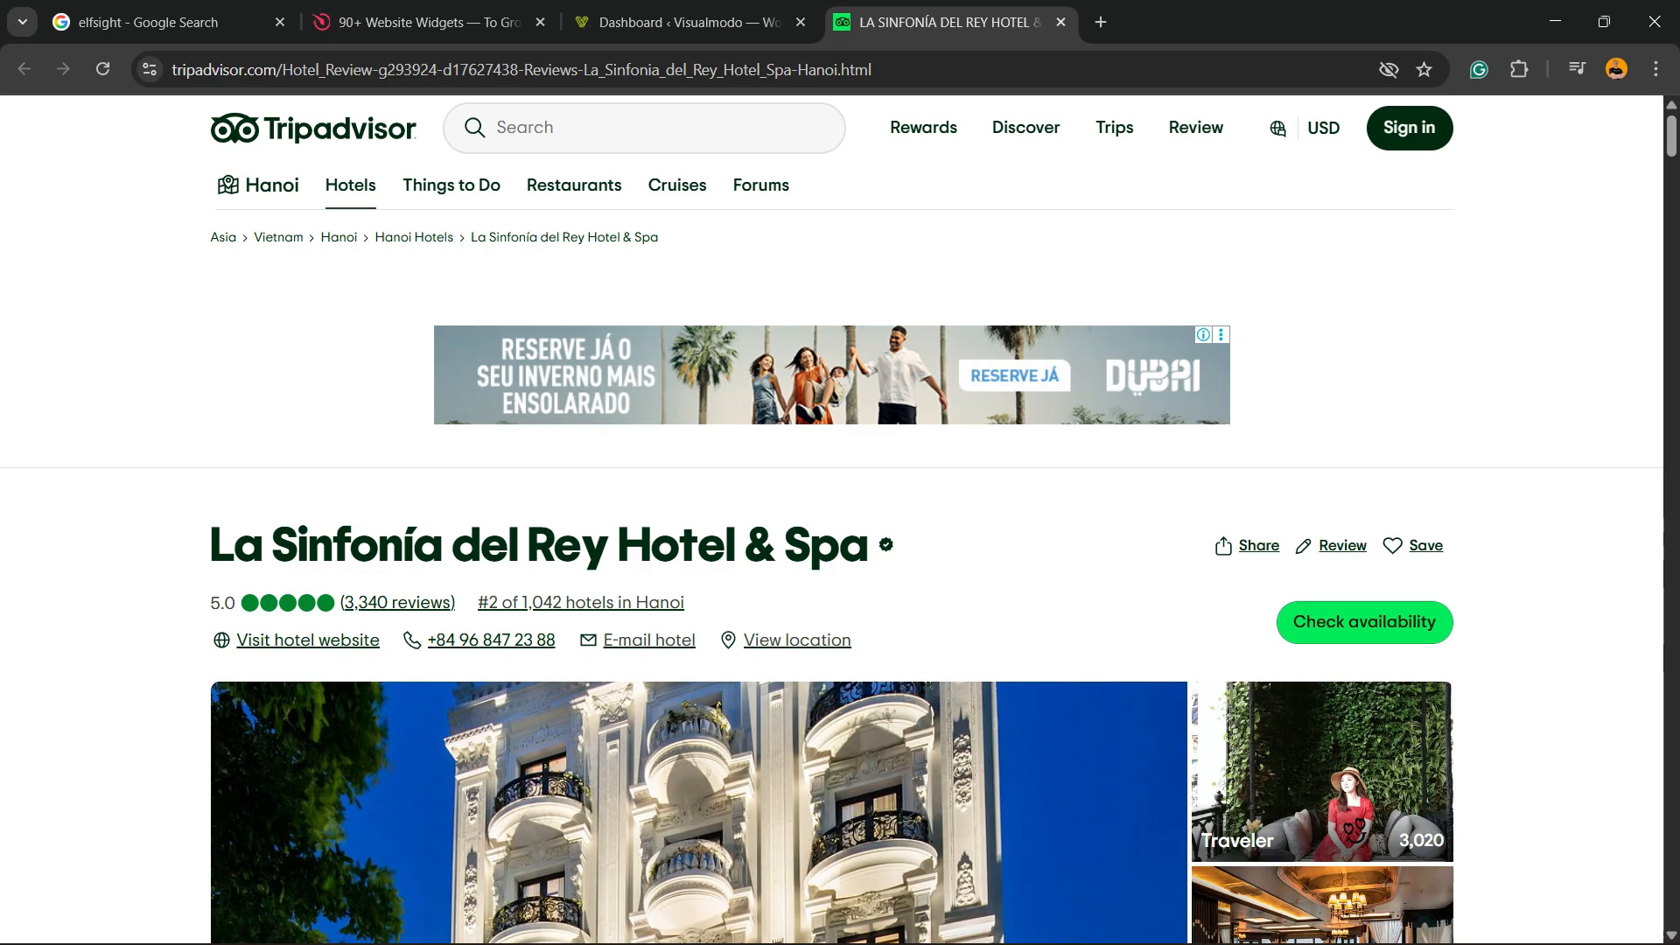
# Go to the hotel's reviews section and examine its rating breakdown and reviews summary
pyautogui.click(397, 603)
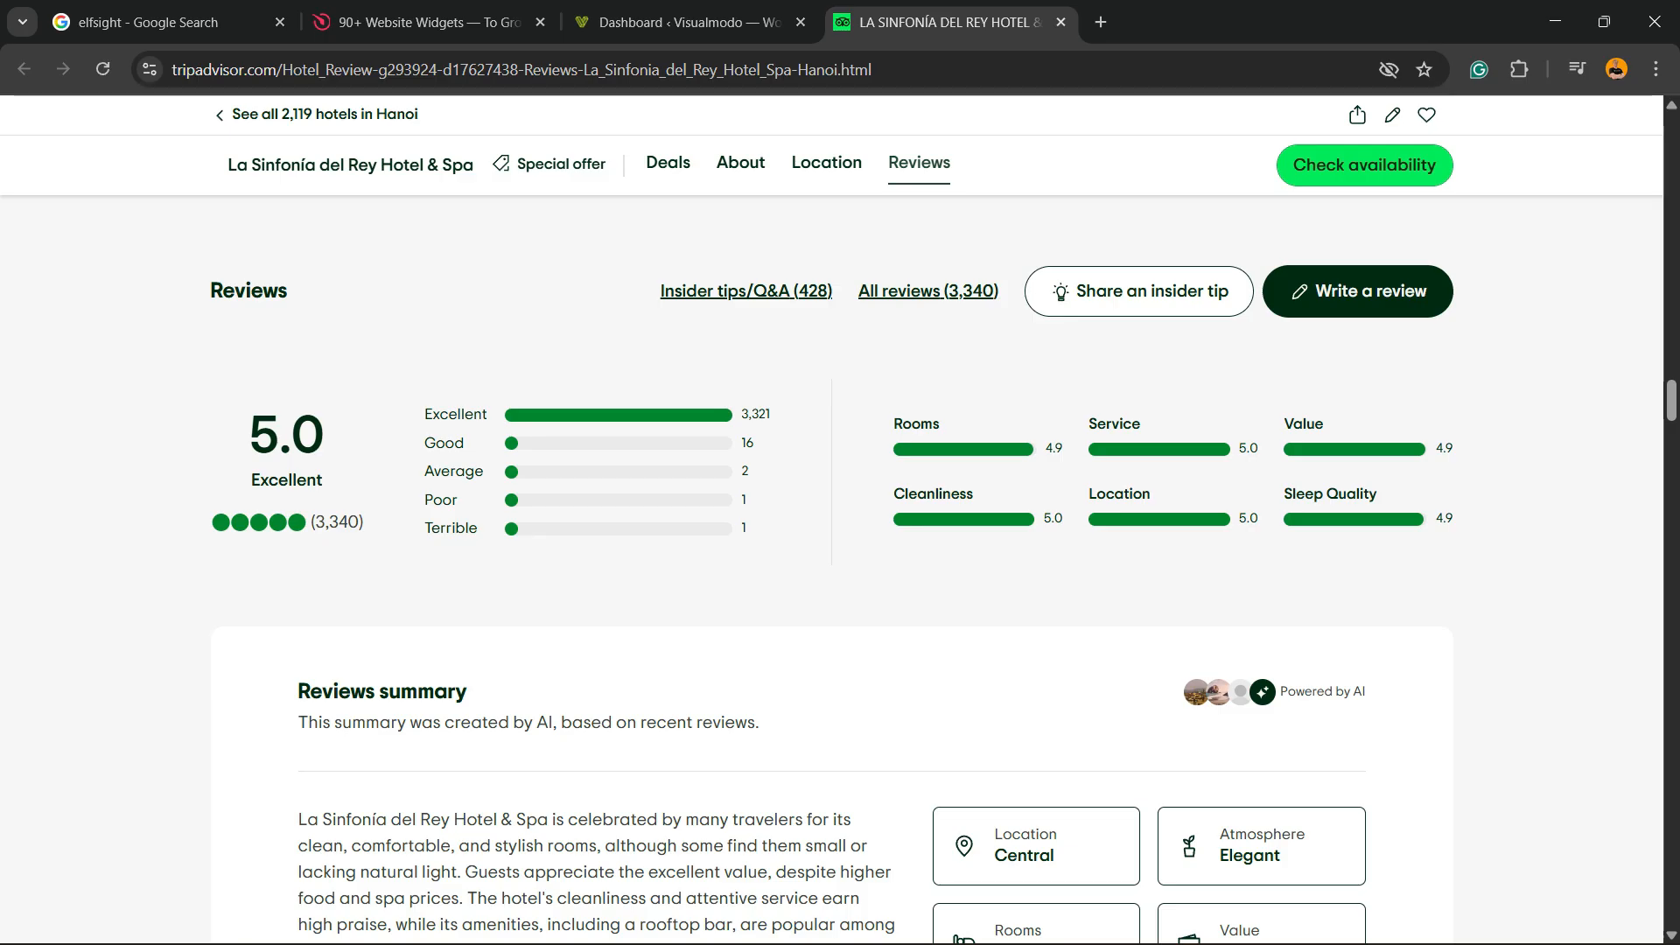
pyautogui.scroll(-5, 832, 568)
pyautogui.scroll(3, 832, 569)
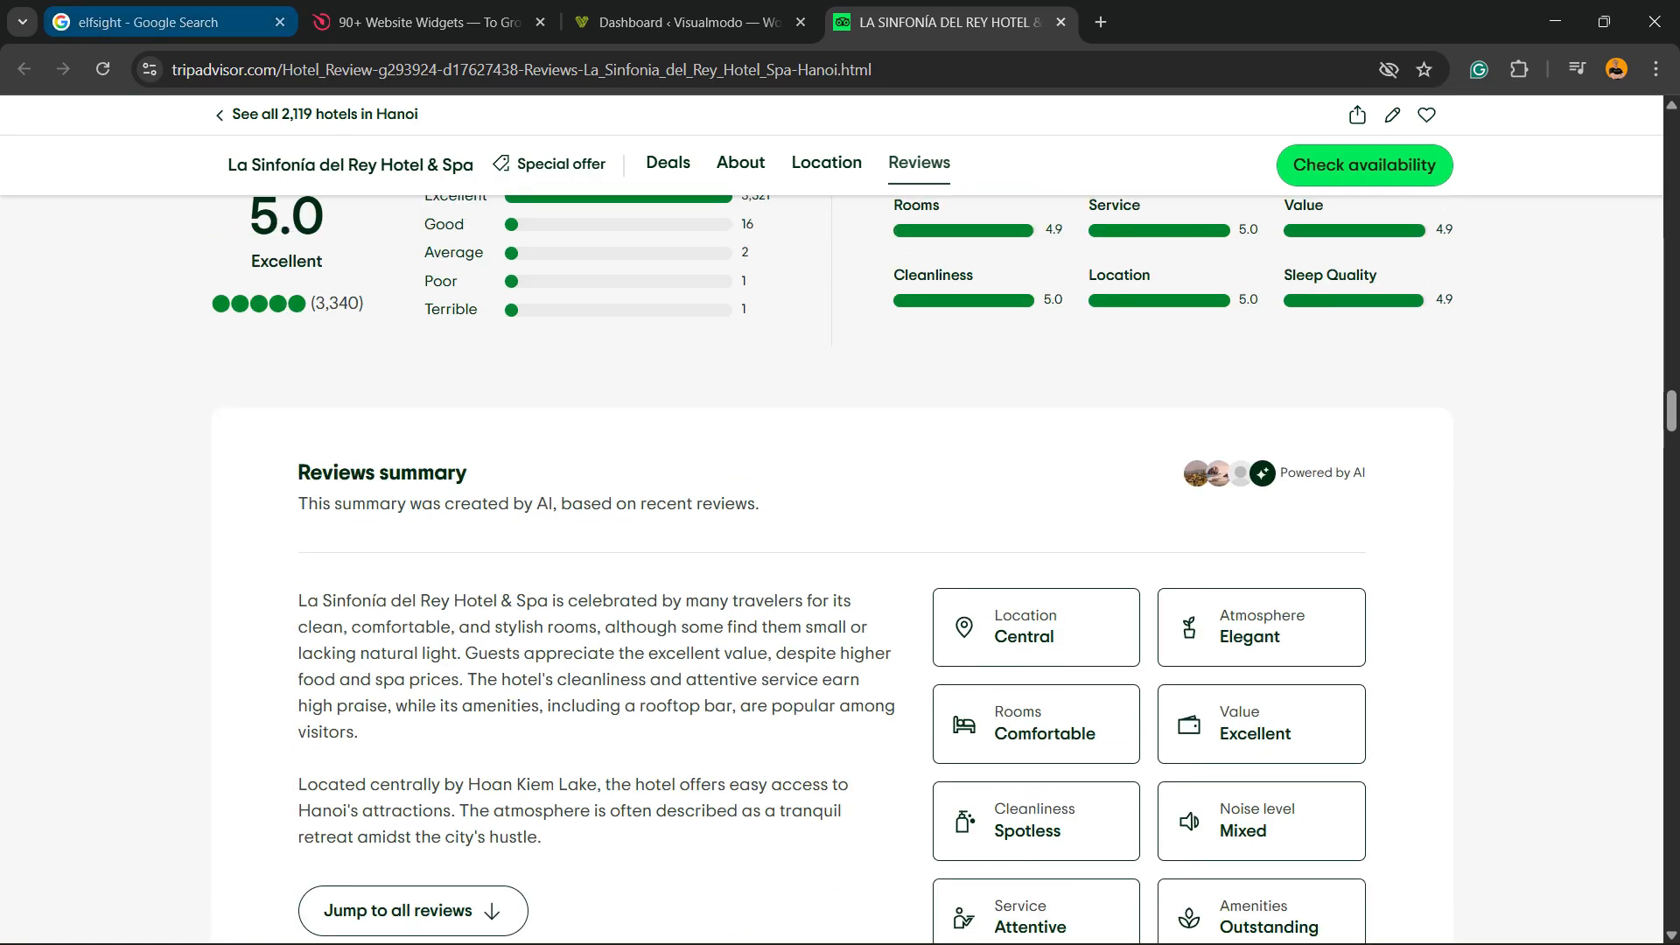
# Switch to the Google results for "elfsight" and examine the official Elfsight website listing
pyautogui.click(149, 22)
pyautogui.doubleClick(196, 194)
pyautogui.doubleClick(245, 194)
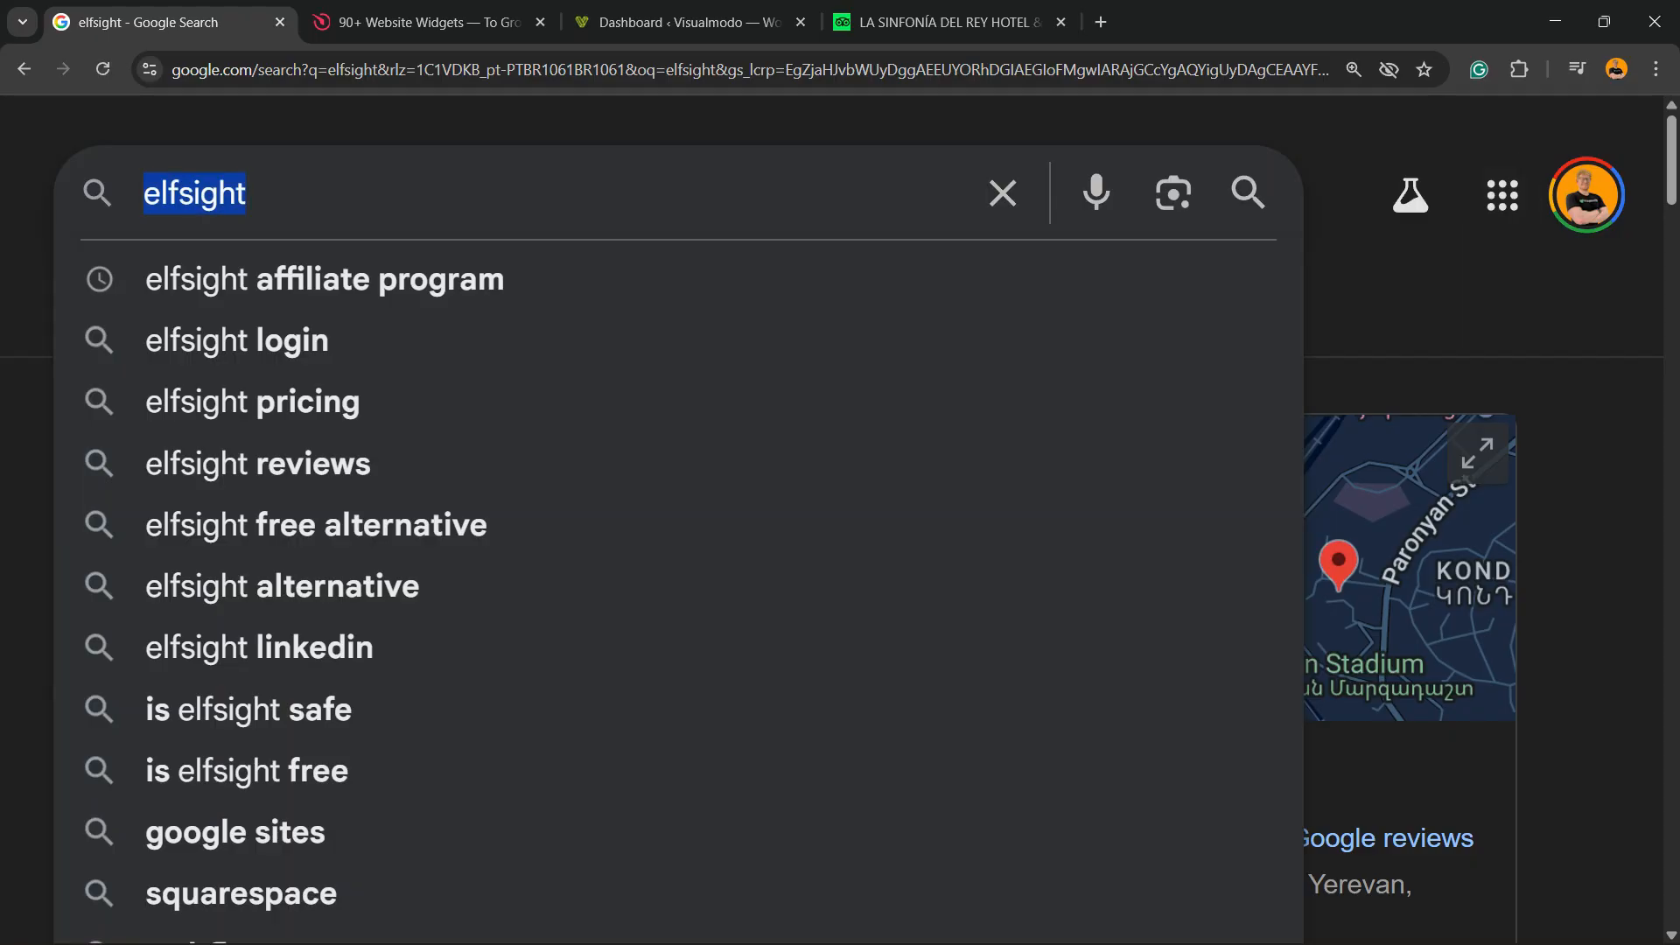
pyautogui.press('Escape')
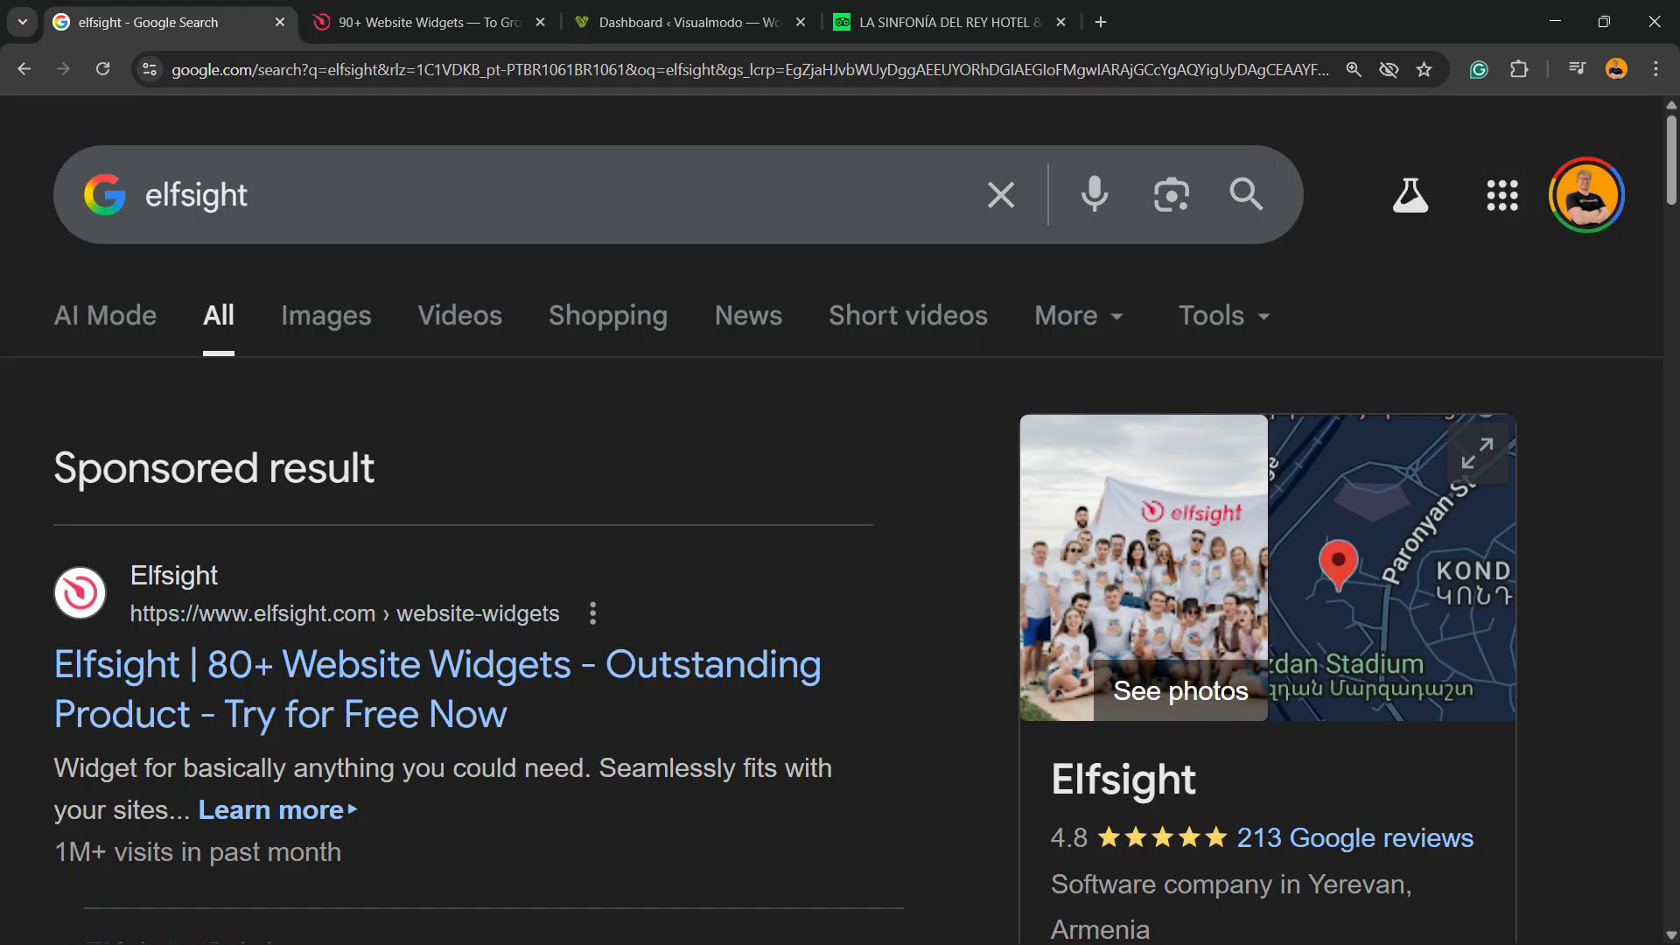
pyautogui.scroll(-10, 438, 691)
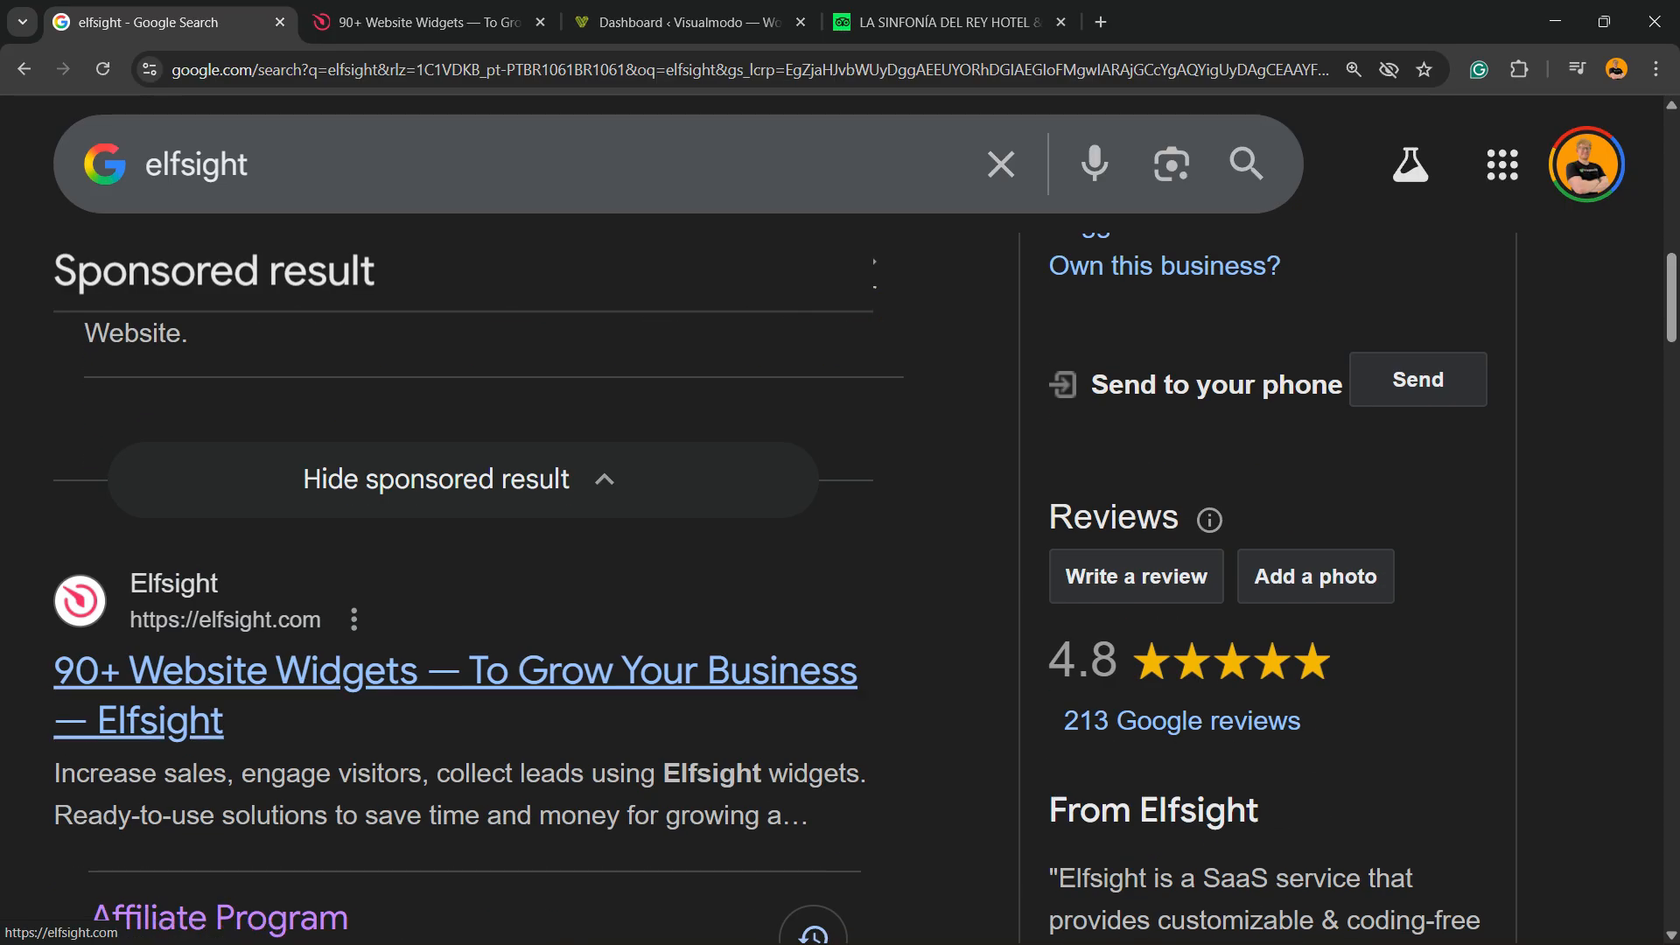
pyautogui.scroll(-2, 438, 691)
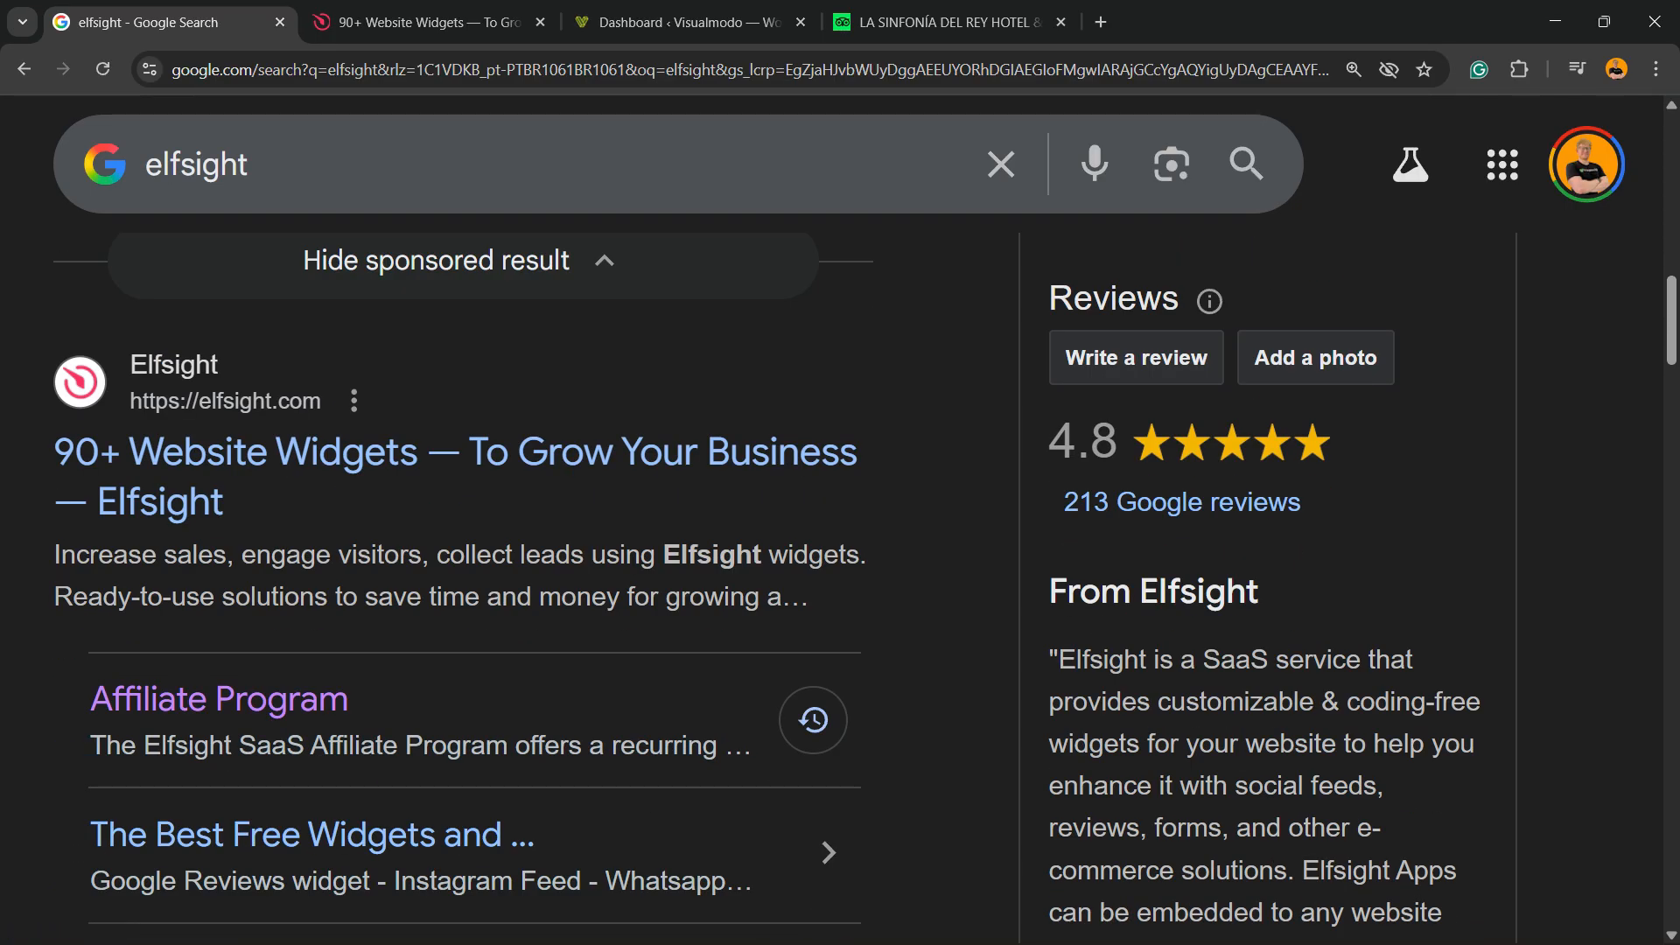
# Switch to the Elfsight website and open its full widget catalogue
pyautogui.hotkey('ctrl', 'Tab')
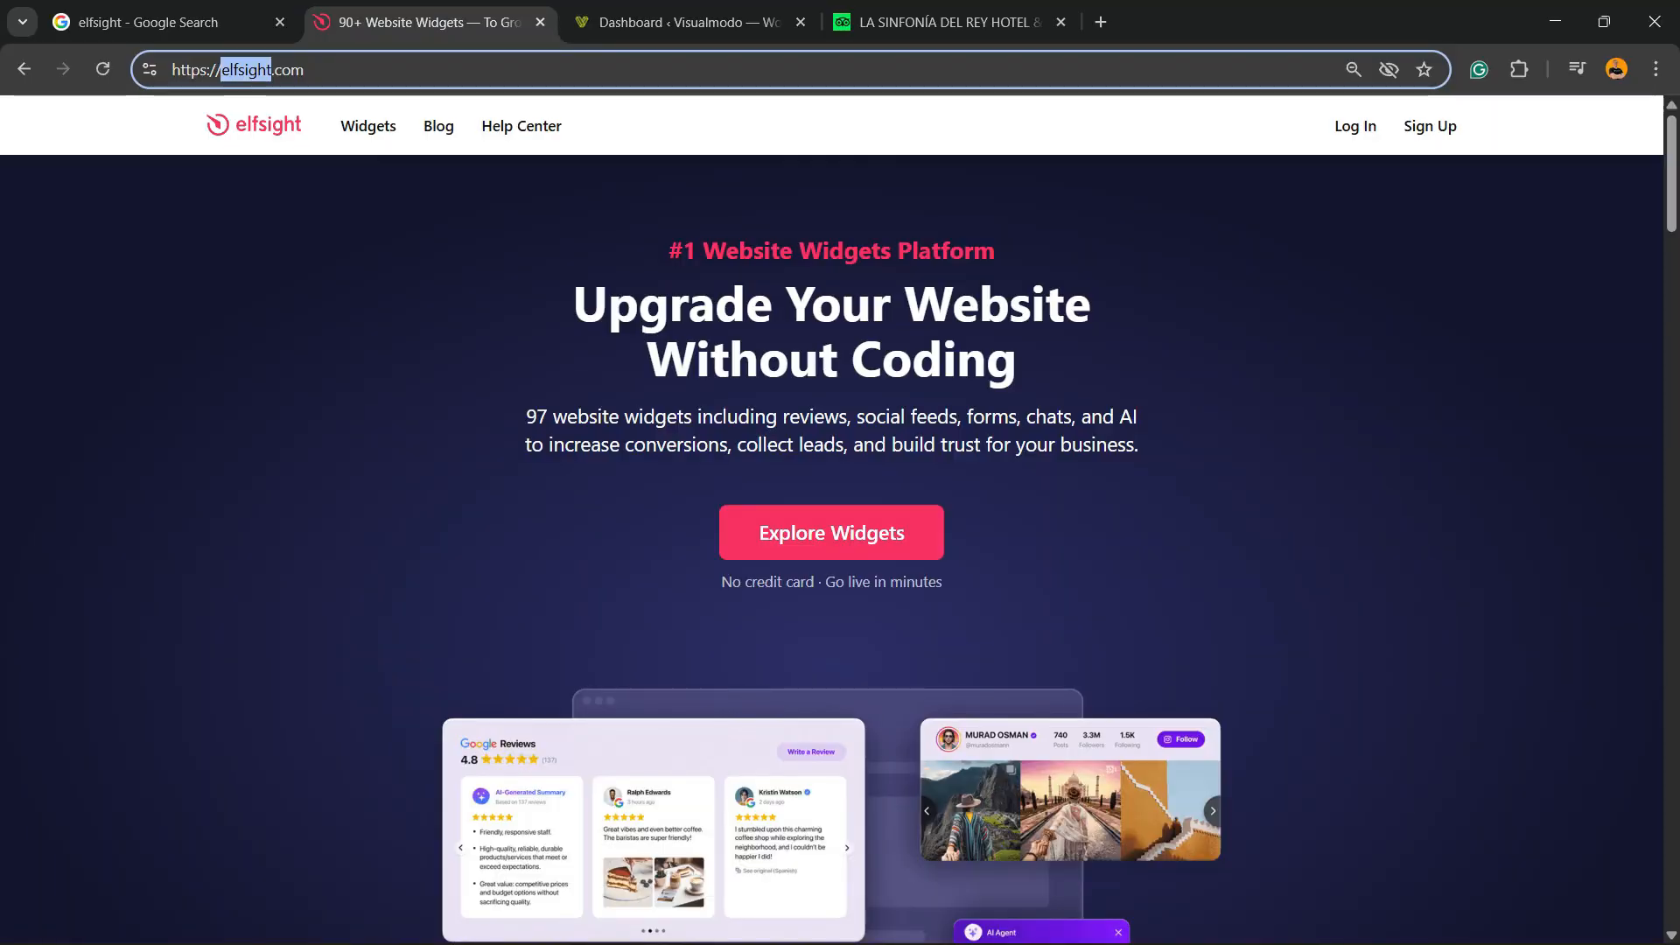
pyautogui.click(832, 539)
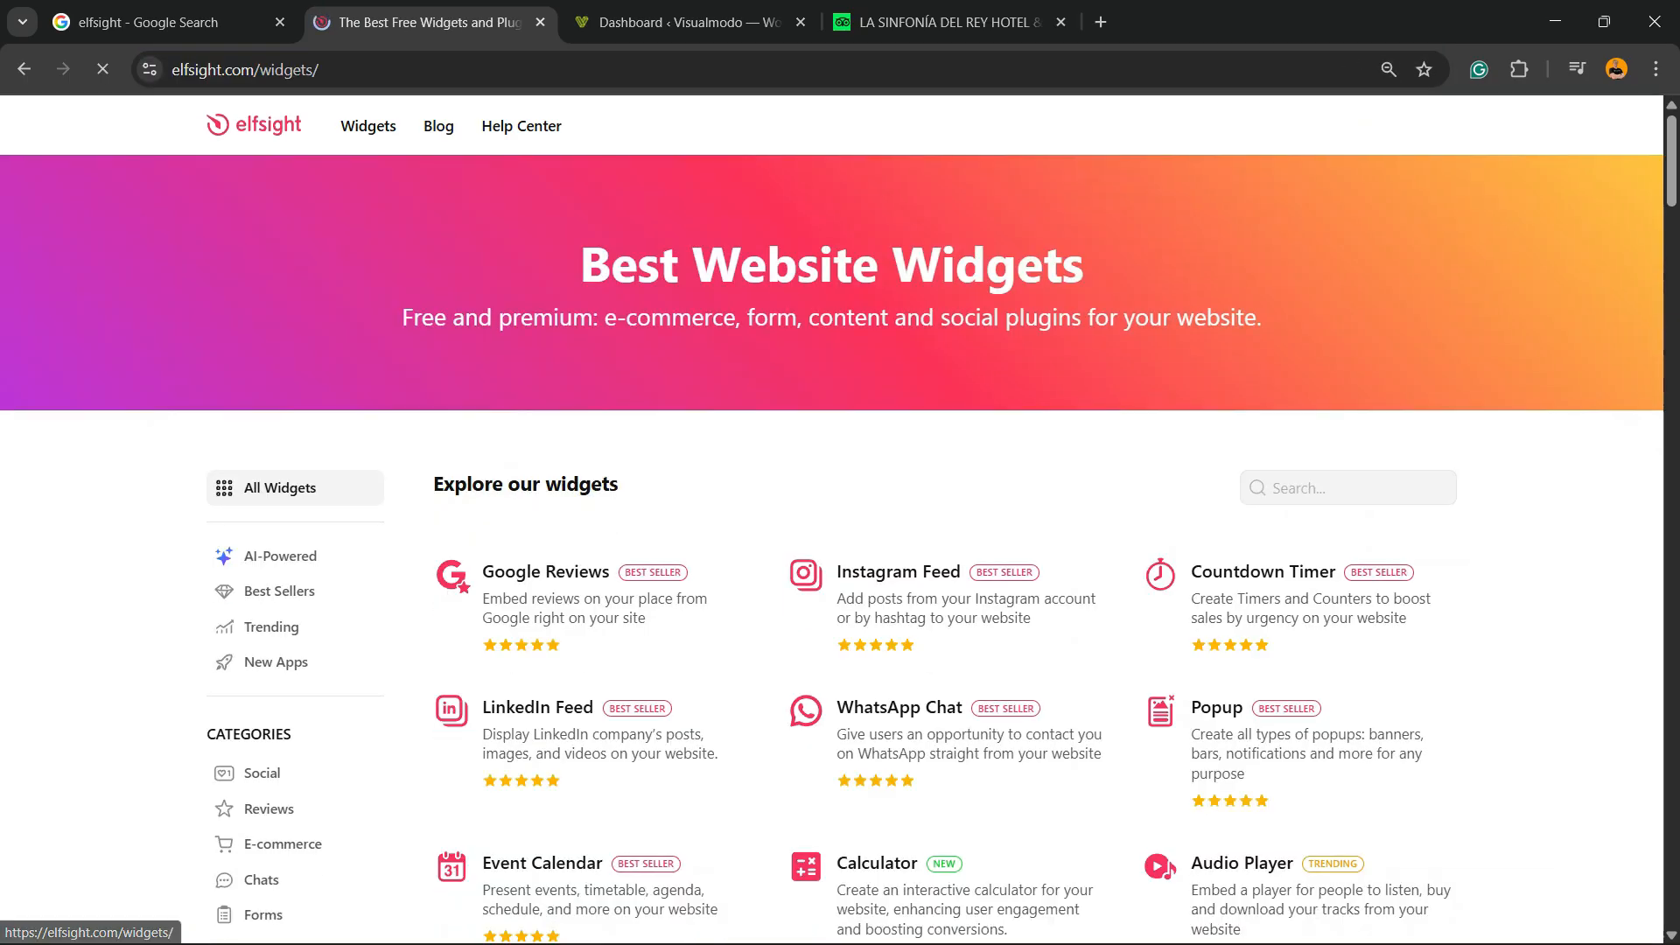
# Copy the word "tripadvisor" from the hotel page's web address and search the Elfsight widget catalogue for it
pyautogui.click(1306, 481)
pyautogui.hotkey('ctrl', 'Tab')
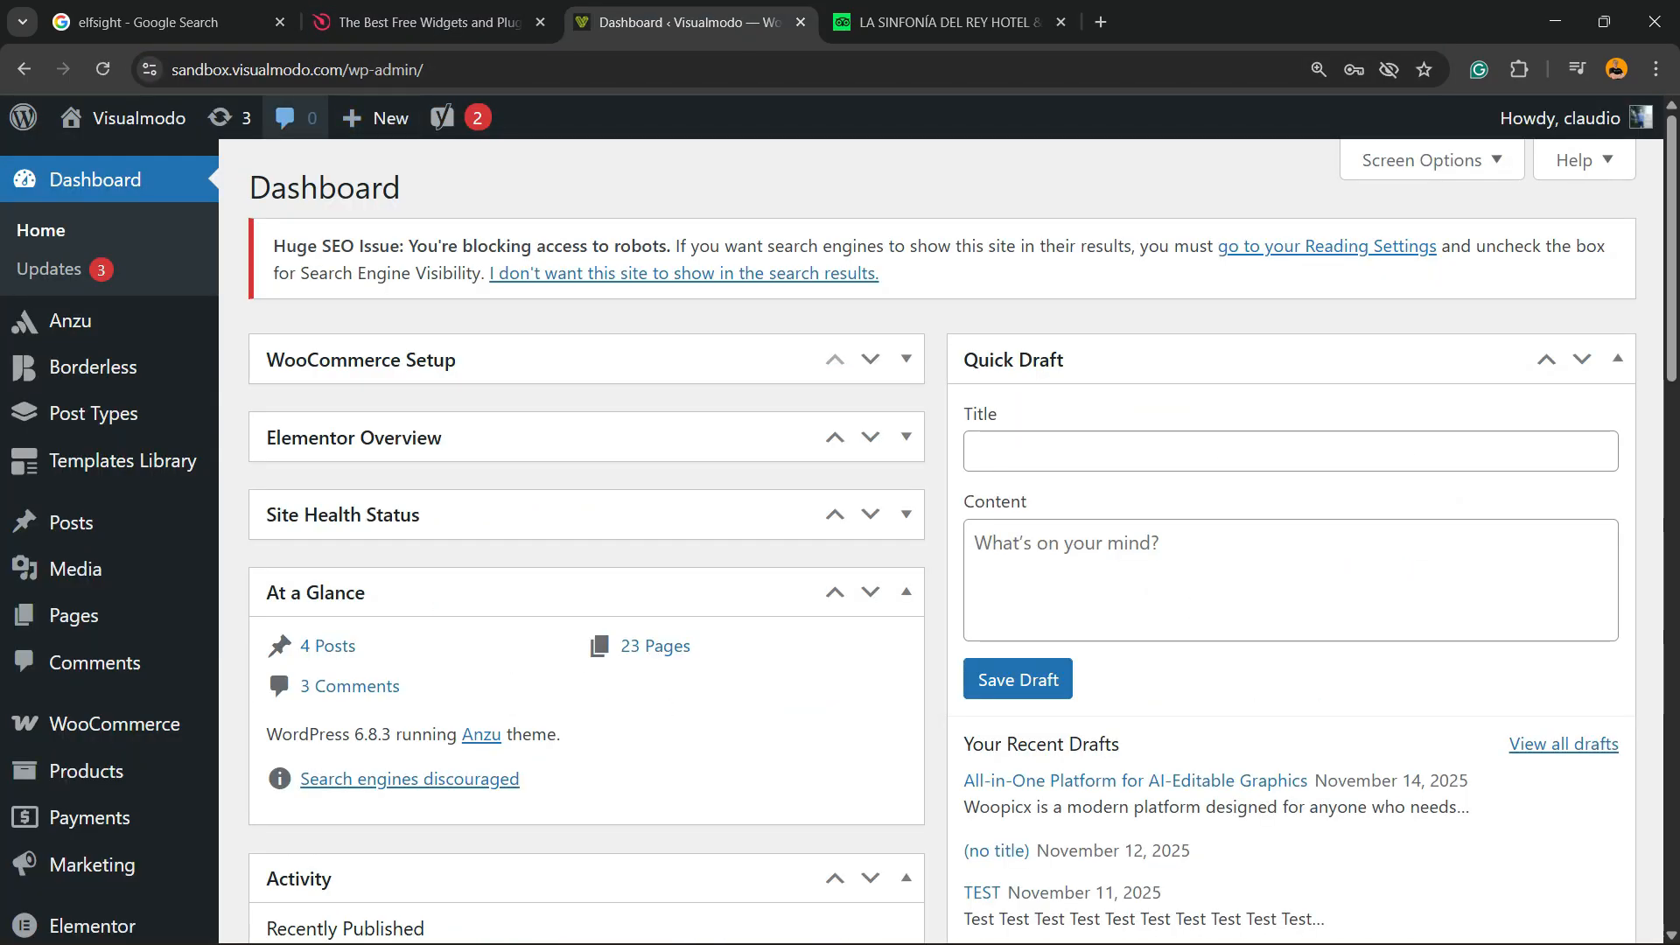
pyautogui.hotkey('ctrl', 'Tab')
pyautogui.hotkey('ctrl', 'l')
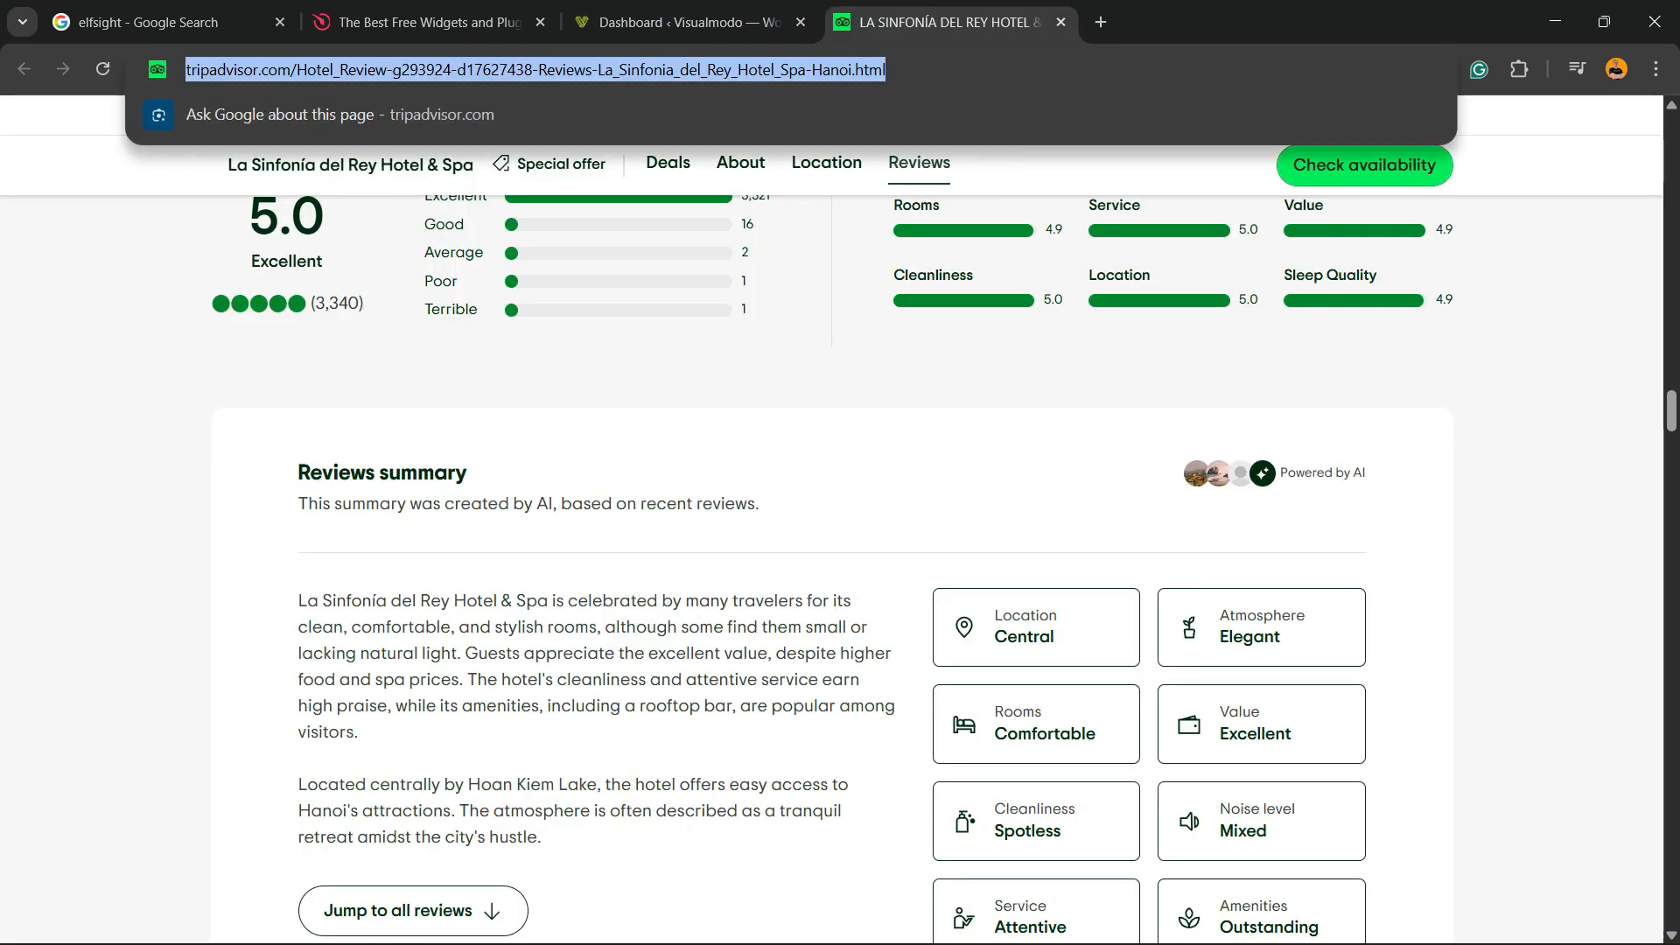
pyautogui.doubleClick(379, 69)
pyautogui.moveTo(270, 69); pyautogui.dragTo(347, 69)
pyautogui.hotkey('ctrl', 'c')
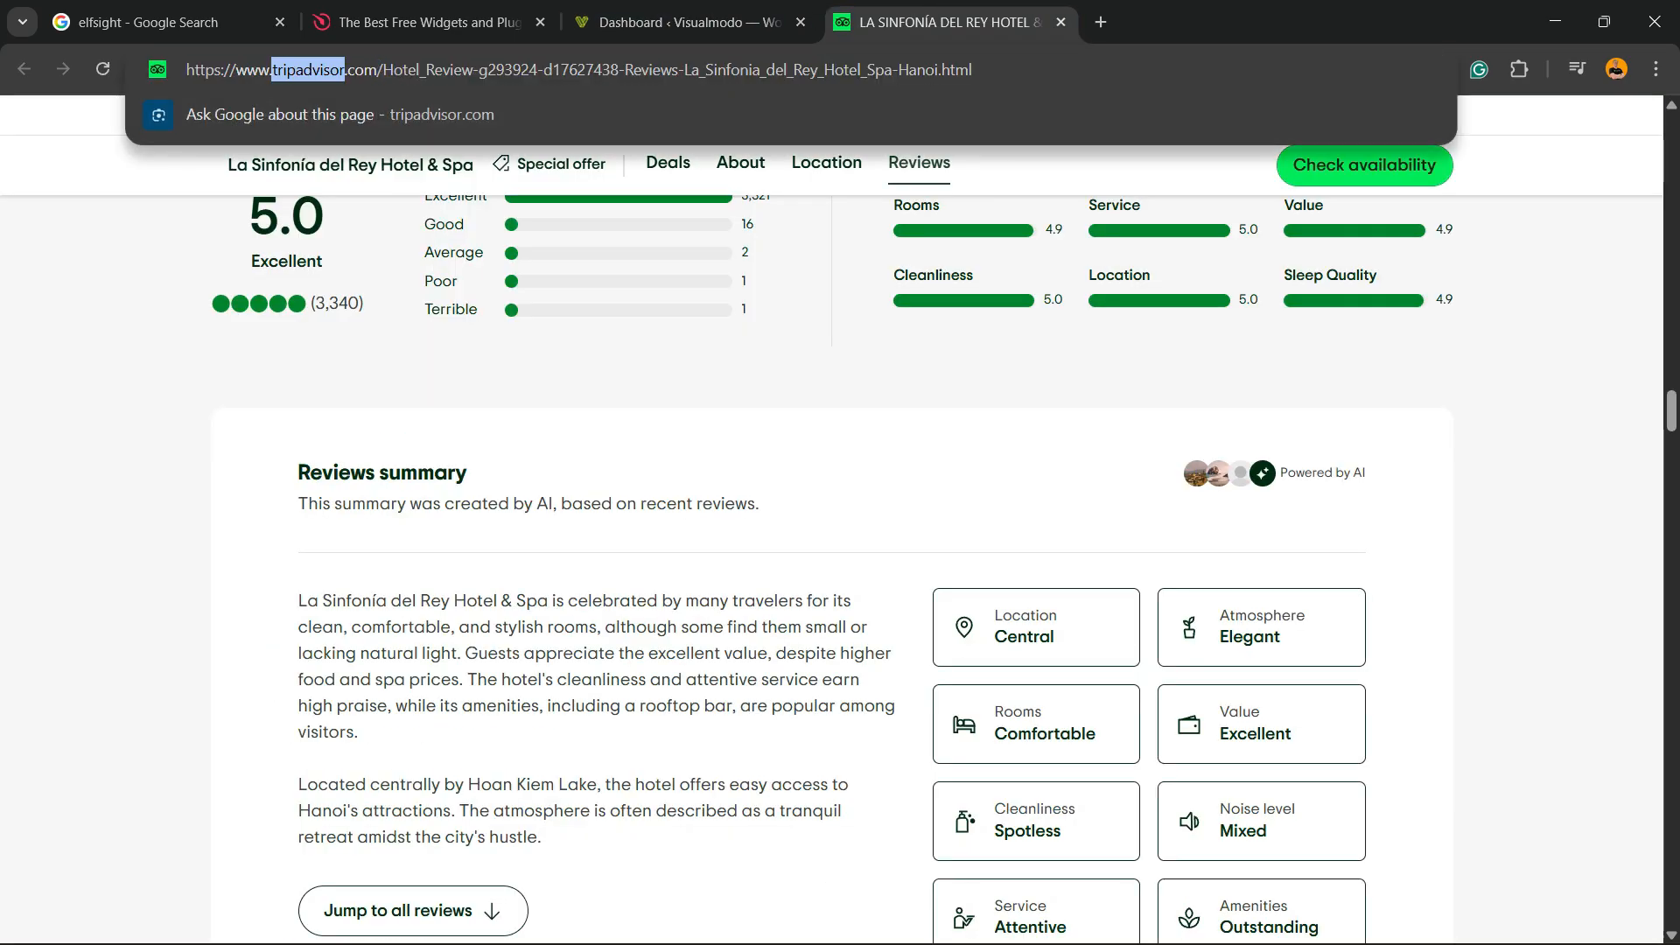
pyautogui.click(428, 23)
pyautogui.hotkey('ctrl', 'v')
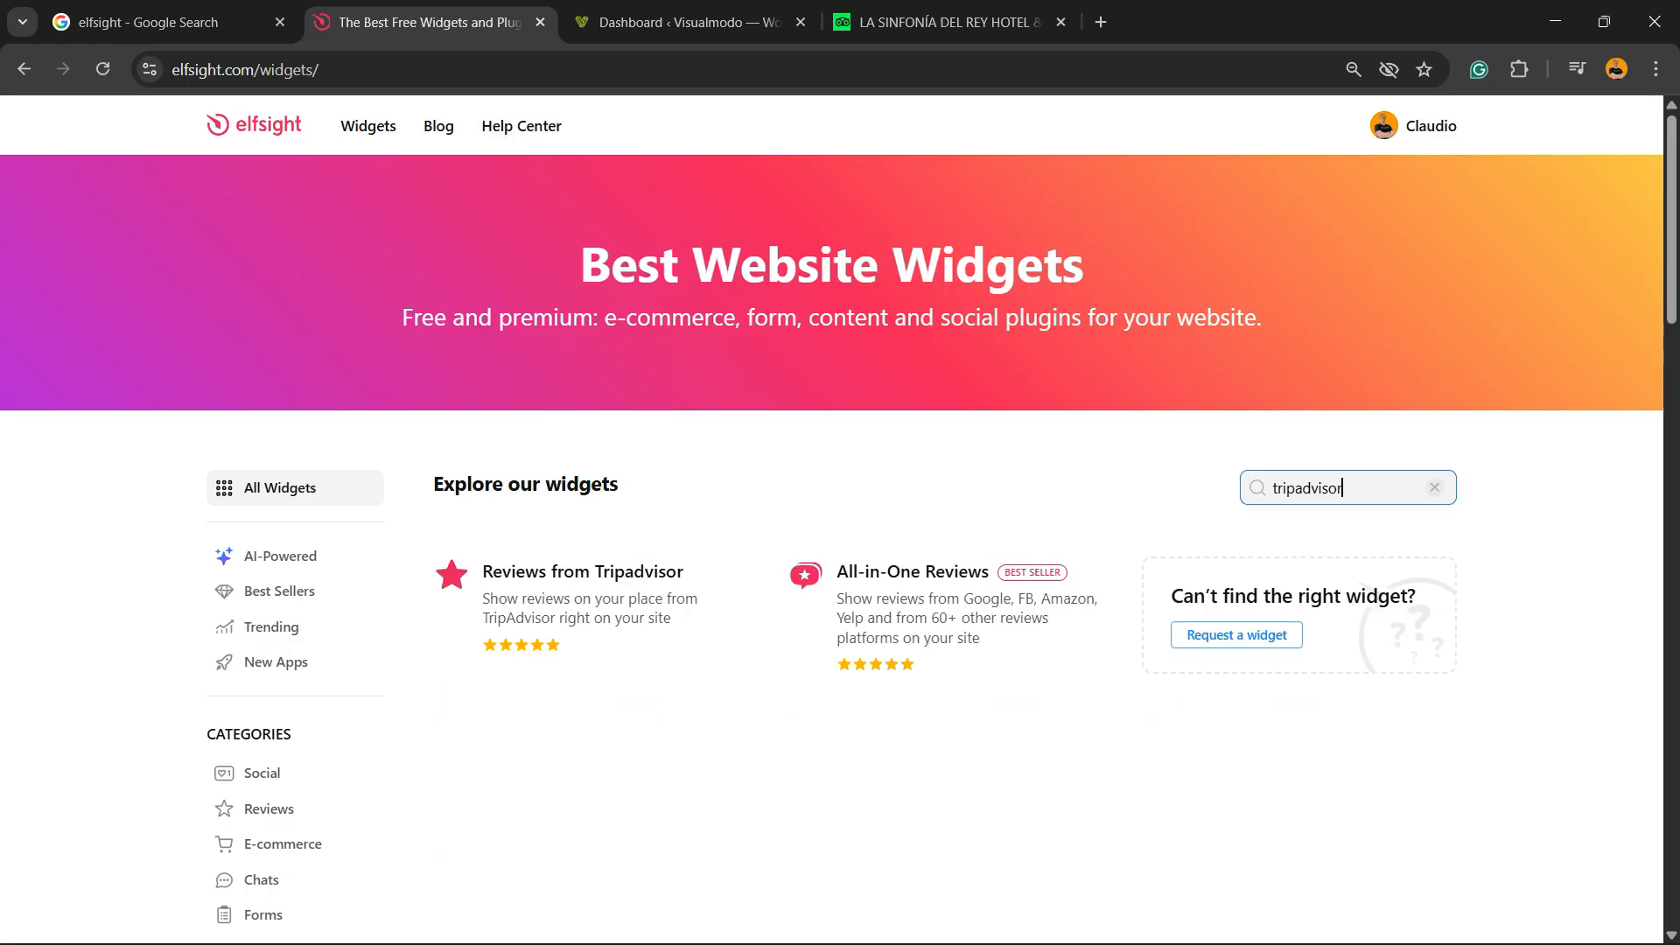
# Open the Reviews from Tripadvisor widget page from the catalogue results
pyautogui.press('ctrl')
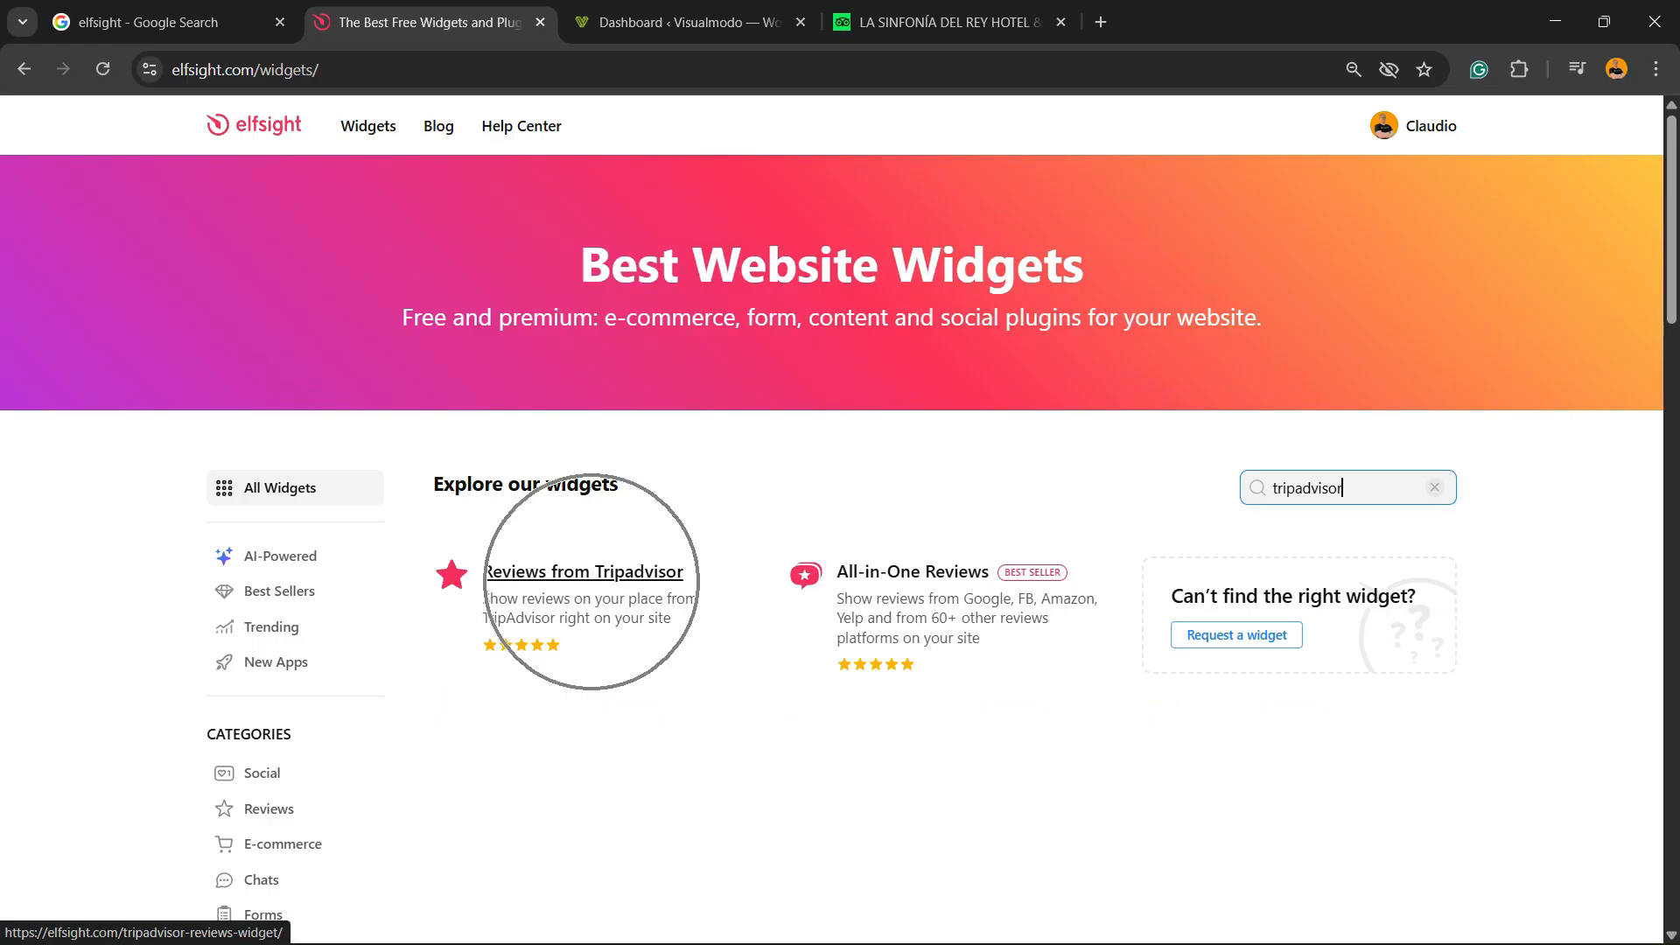
pyautogui.press('ctrl')
pyautogui.click(590, 576)
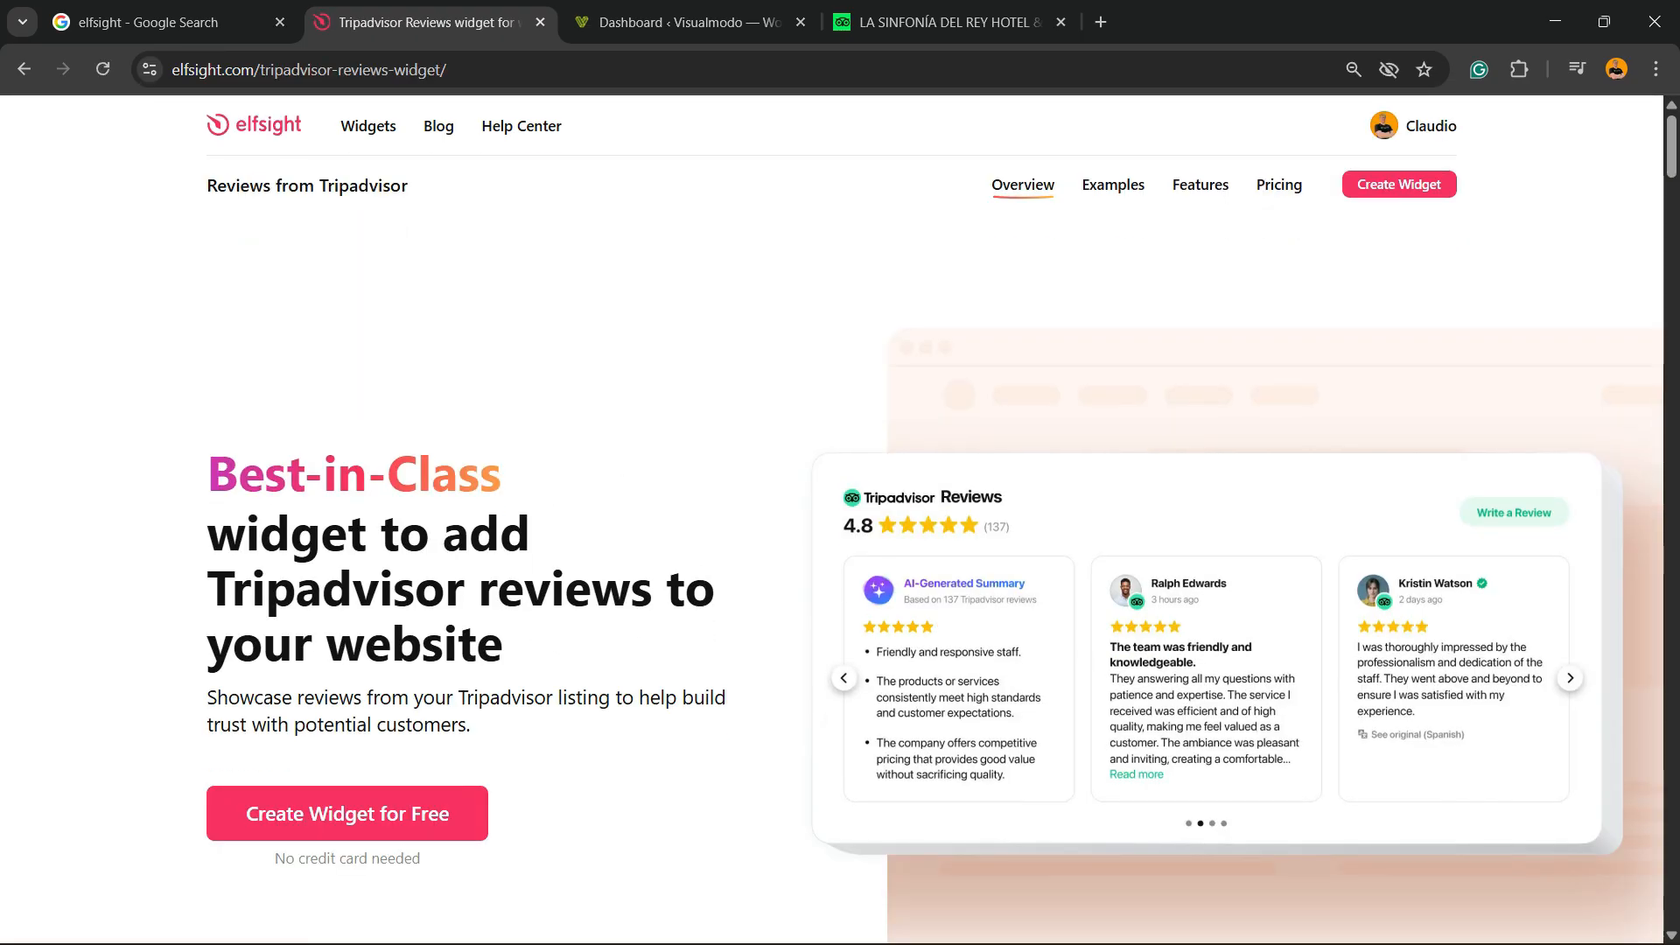
# Examine the Tripadvisor Reviews widget page and the templates offered in its embedded widget editor
pyautogui.scroll(-5, 832, 520)
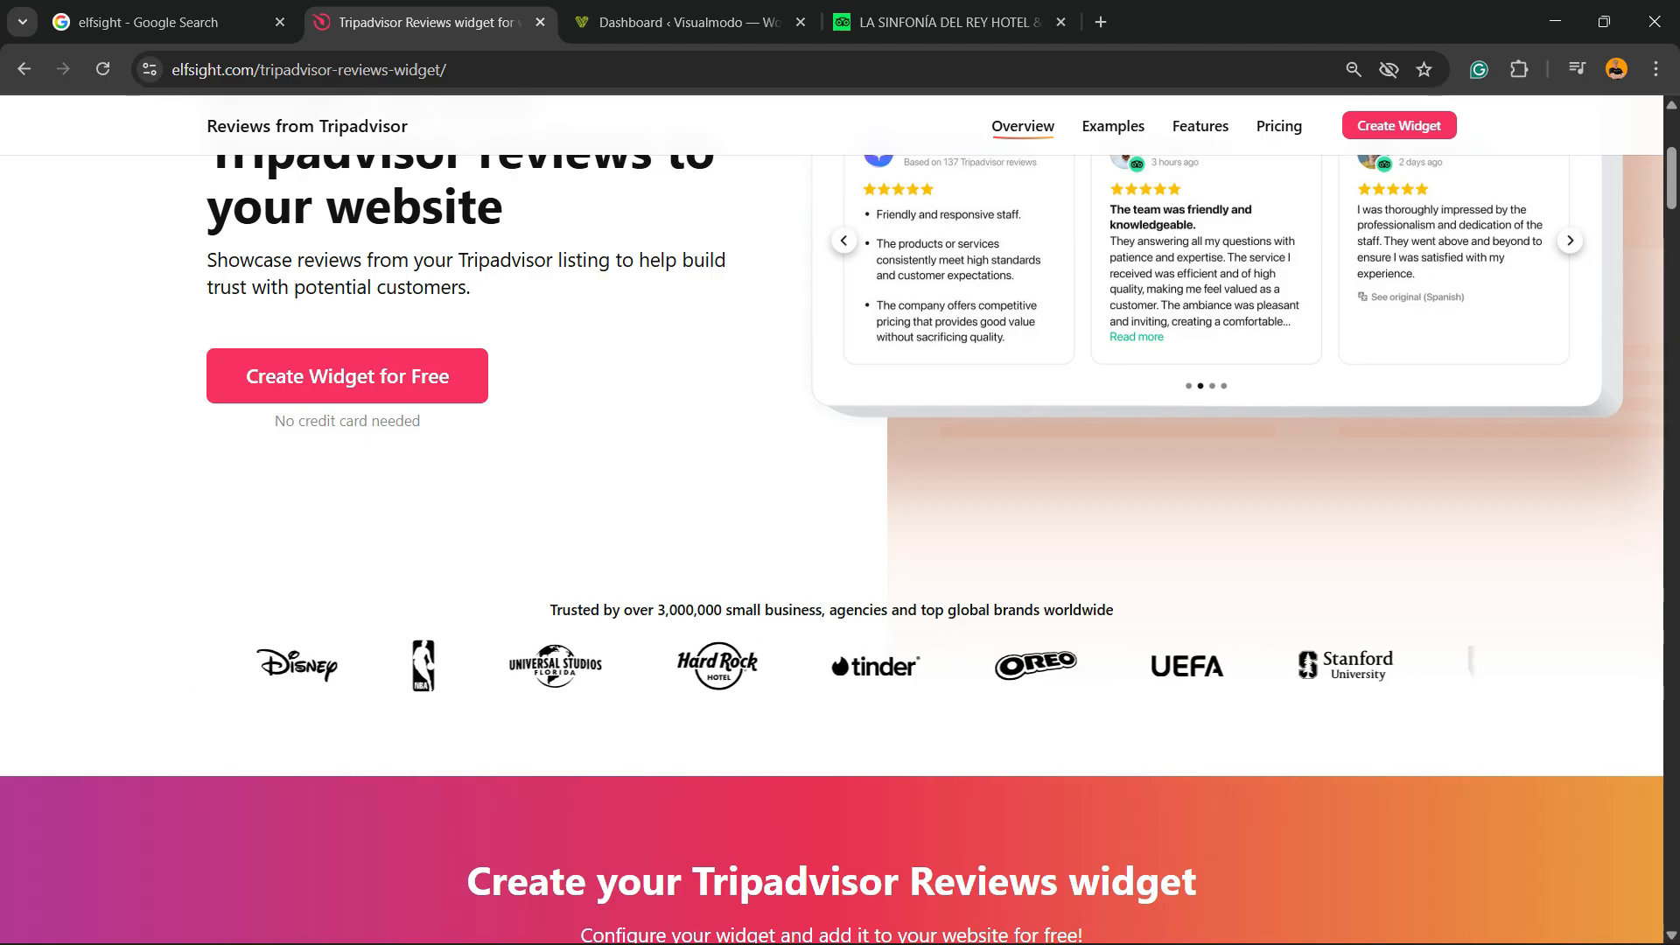
pyautogui.scroll(5, 832, 520)
pyautogui.scroll(-10, 831, 520)
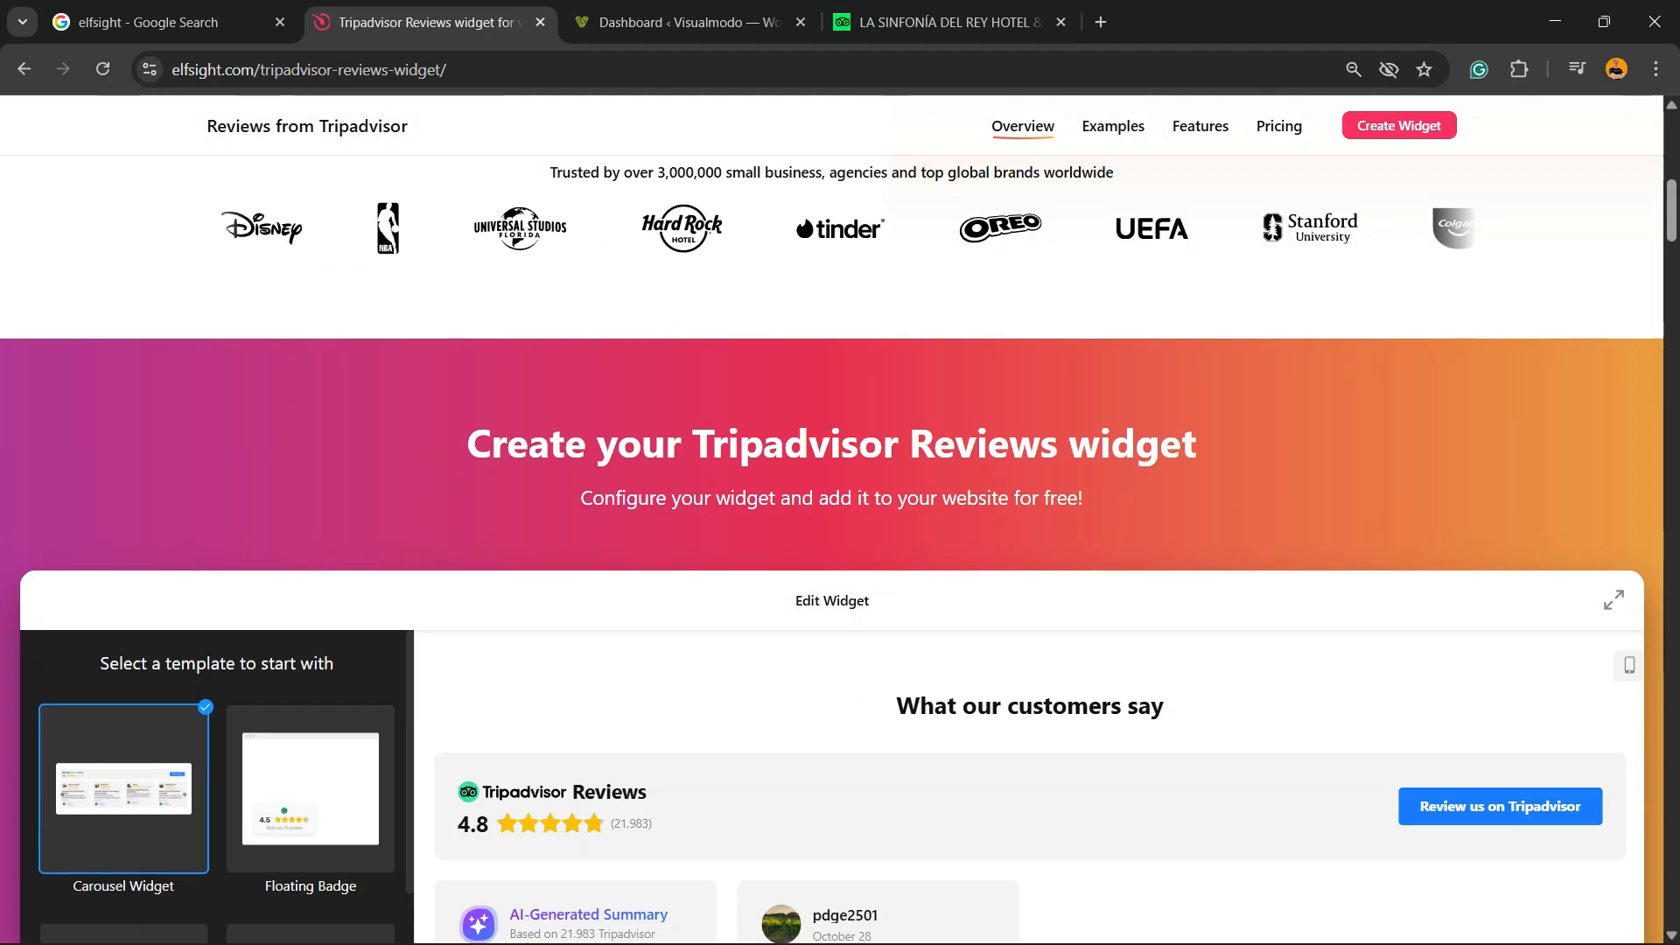
pyautogui.scroll(5, 831, 520)
pyautogui.scroll(-7, 831, 520)
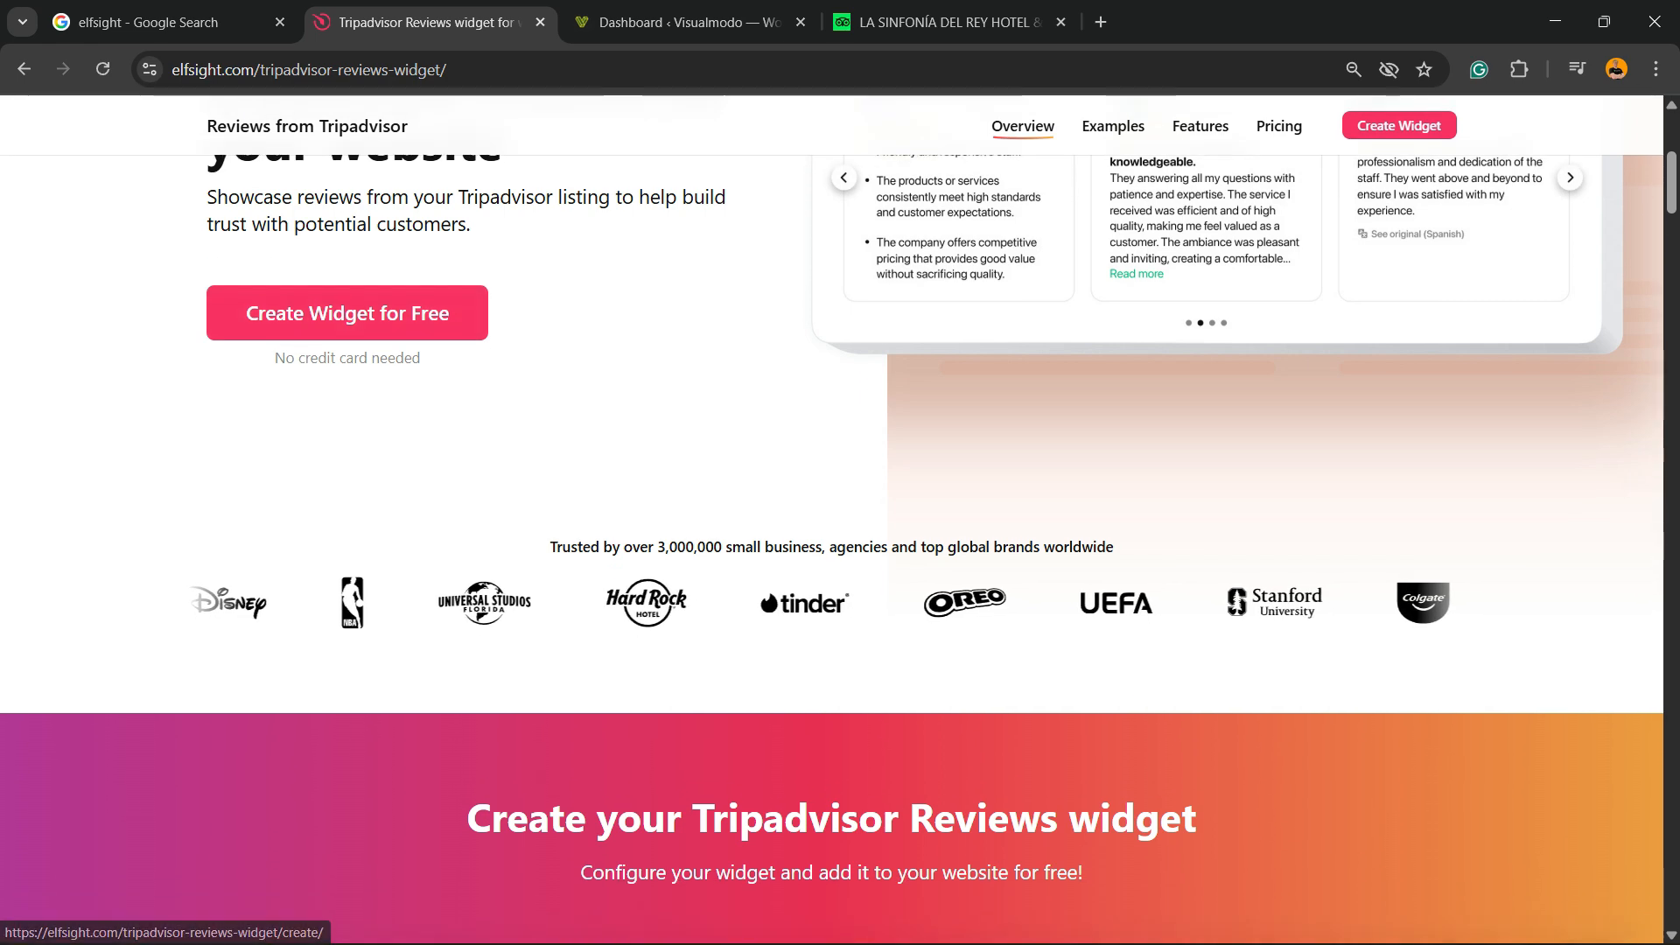
pyautogui.scroll(-10, 217, 700)
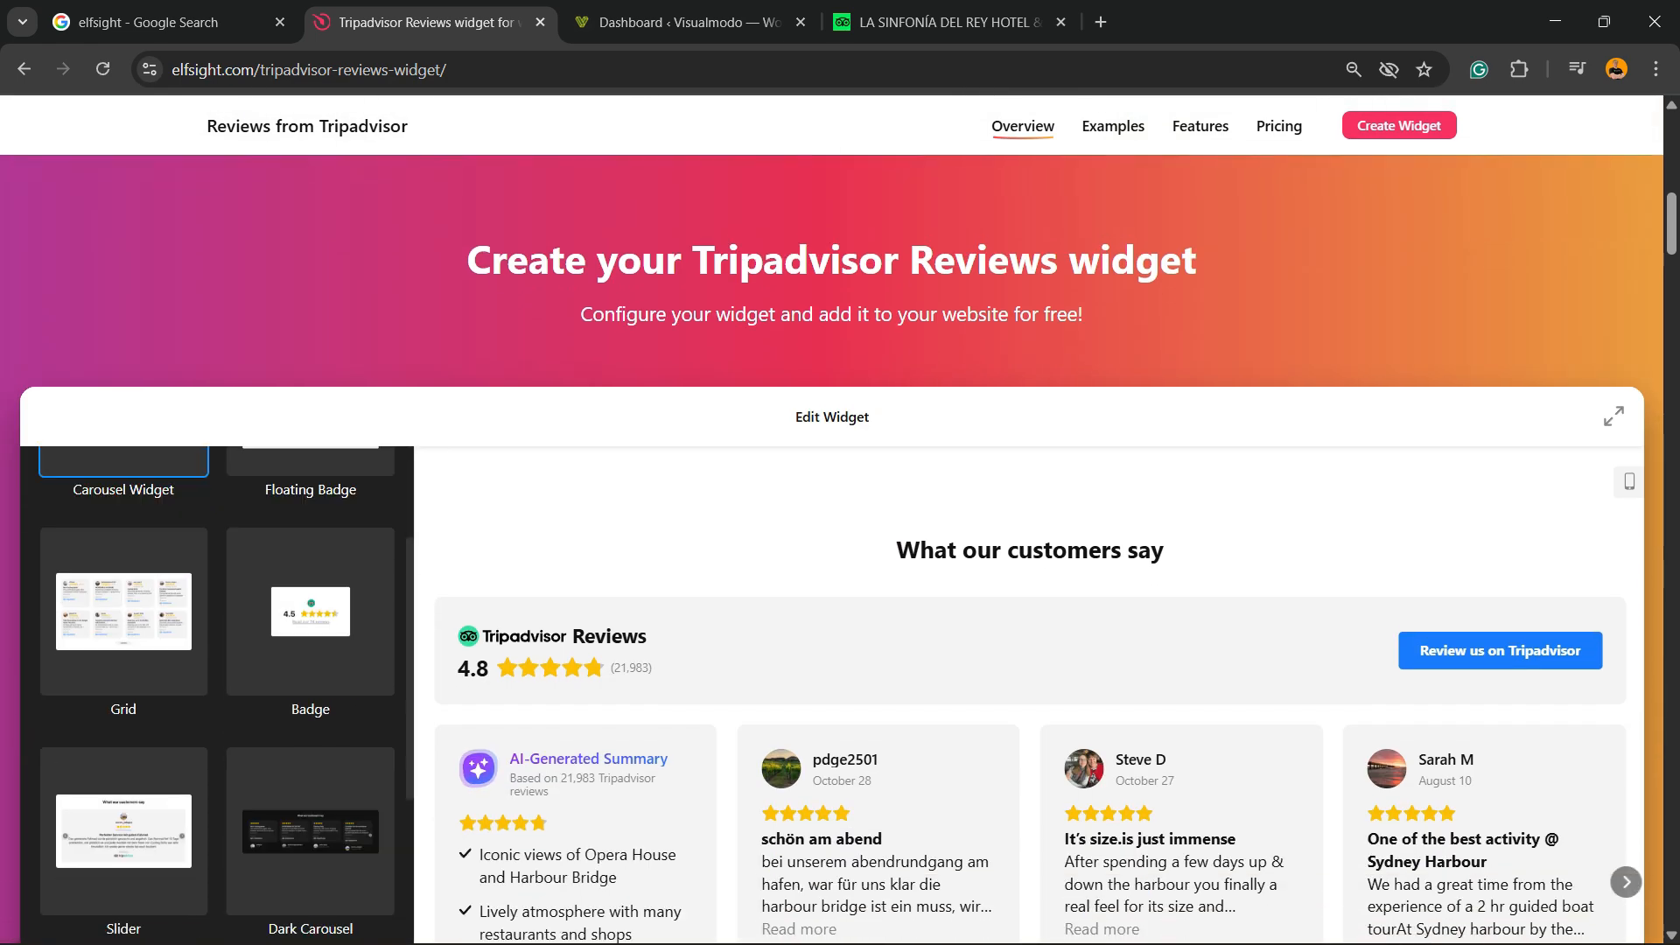
pyautogui.scroll(-5, 217, 700)
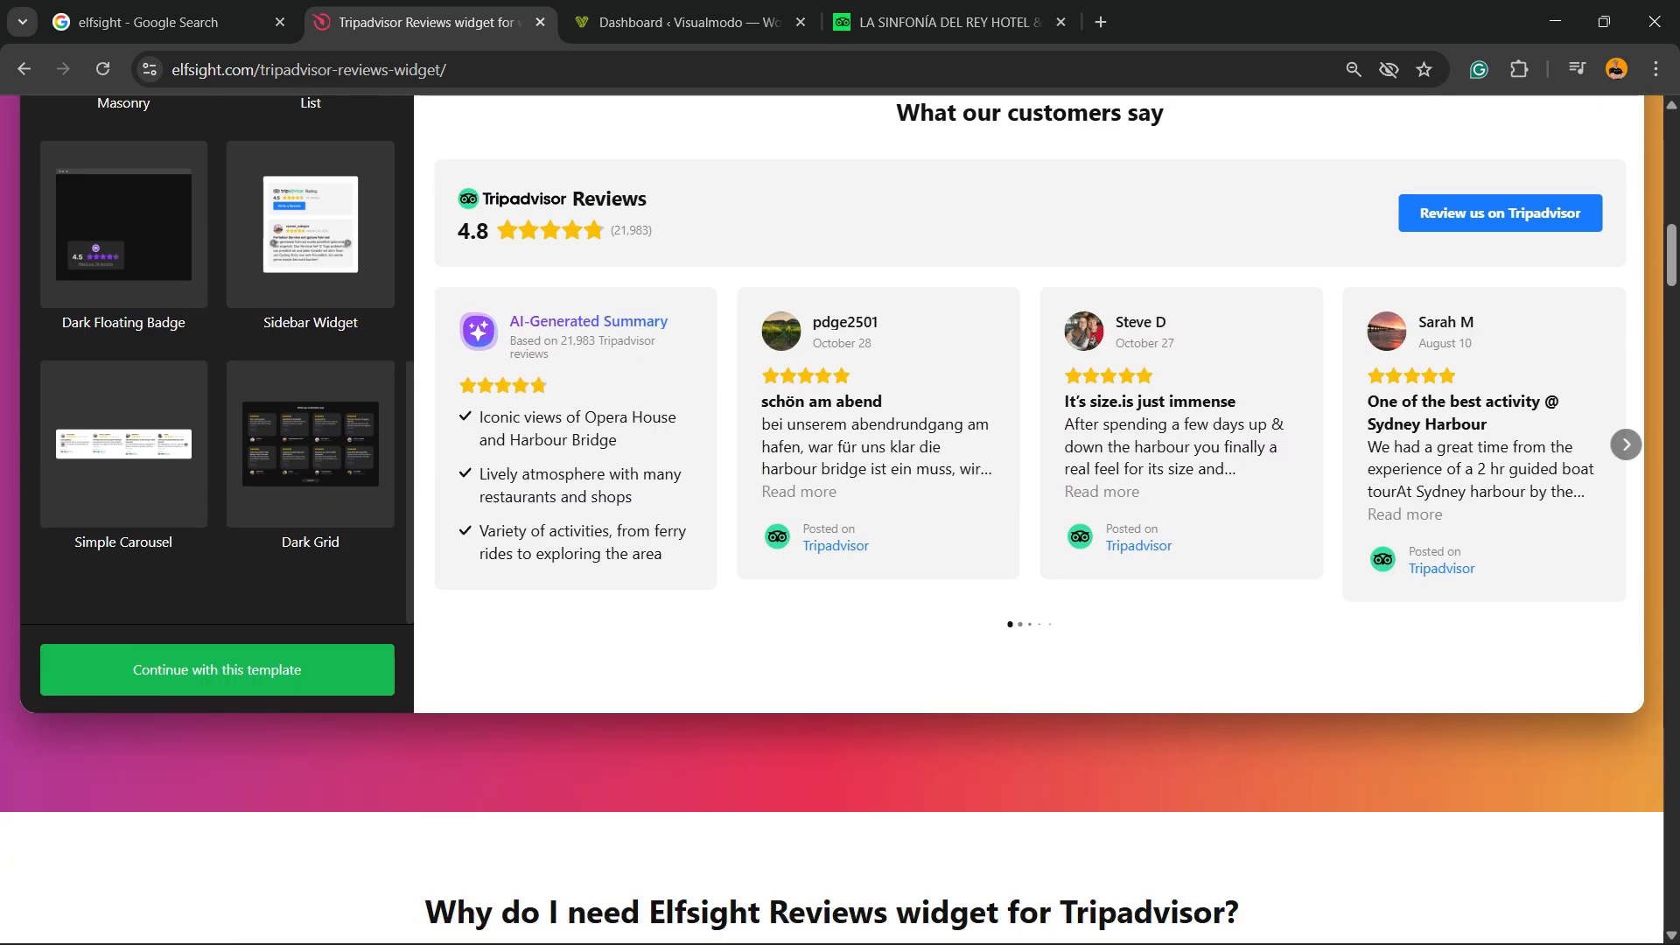
pyautogui.scroll(7, 217, 700)
pyautogui.scroll(-8, 831, 520)
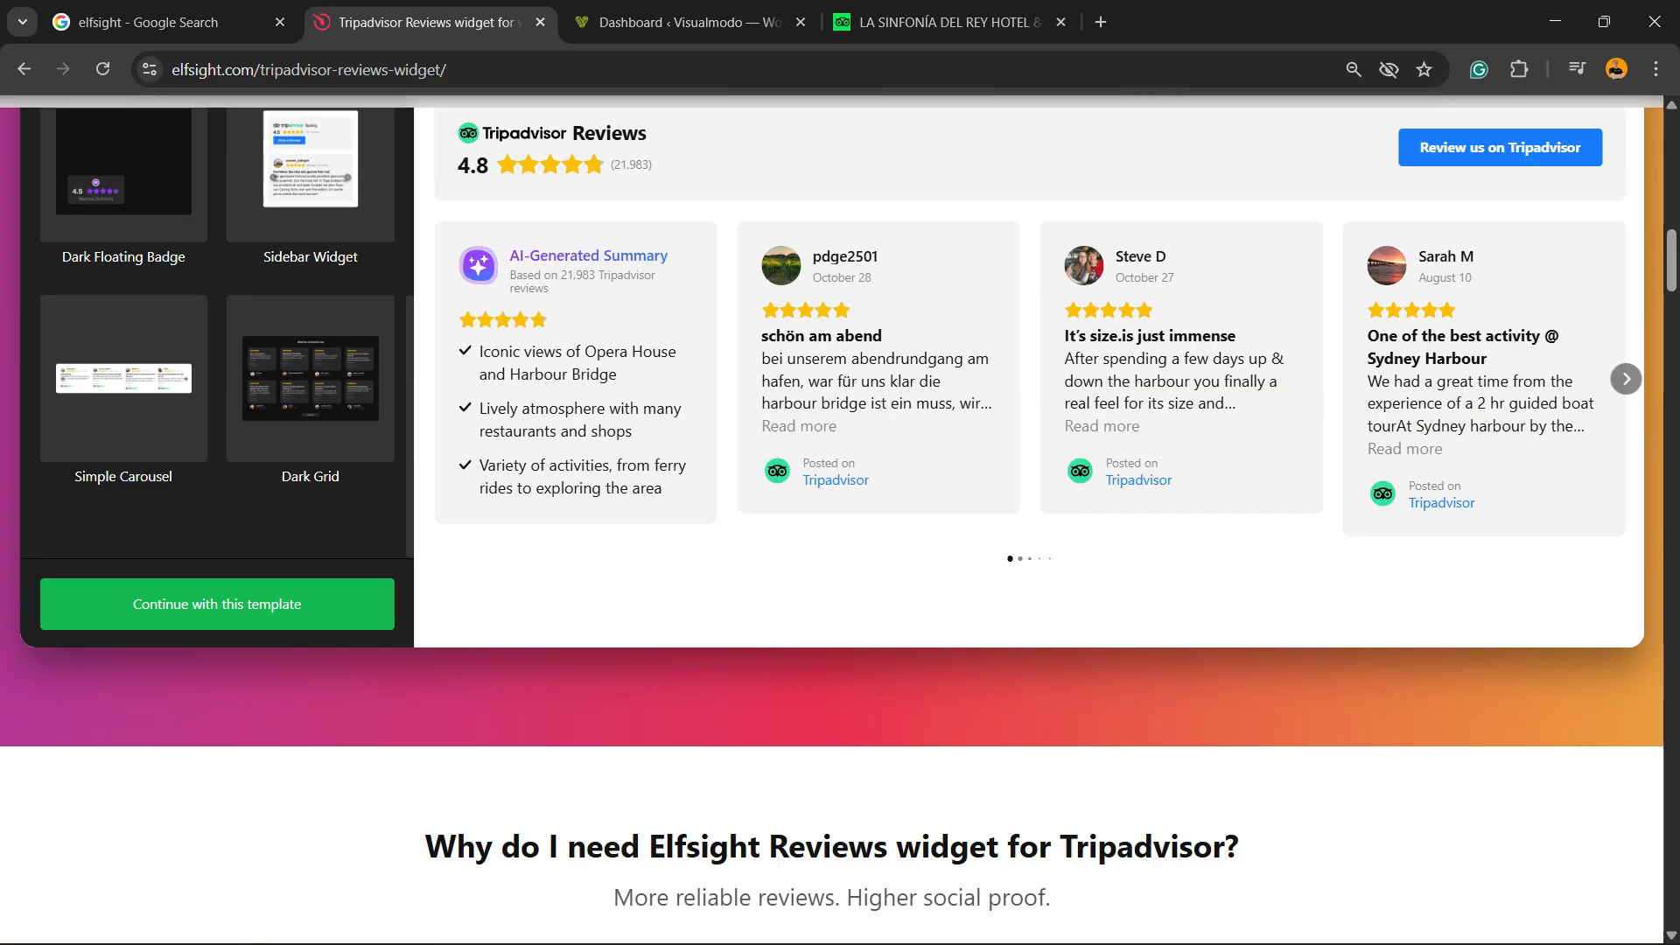
# Preview the Dark Grid, Dark Floating Badge, Masonry, Dark Carousel and List templates in the widget editor
pyautogui.scroll(2, 831, 519)
pyautogui.click(310, 445)
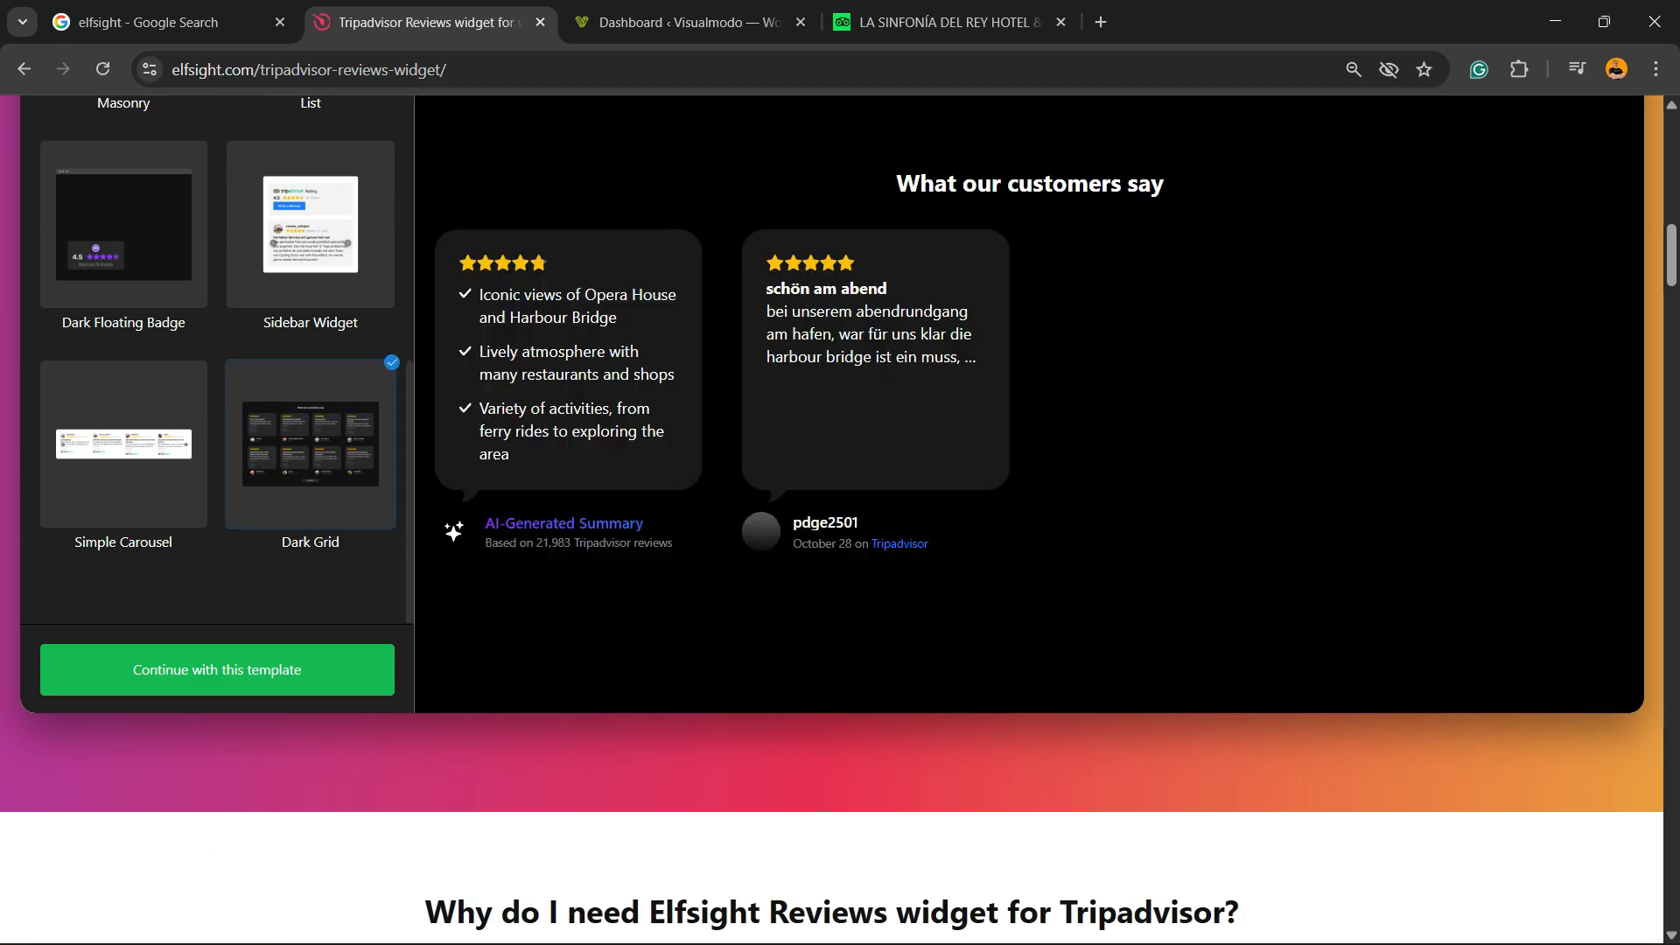
pyautogui.scroll(2, 1020, 520)
pyautogui.click(123, 443)
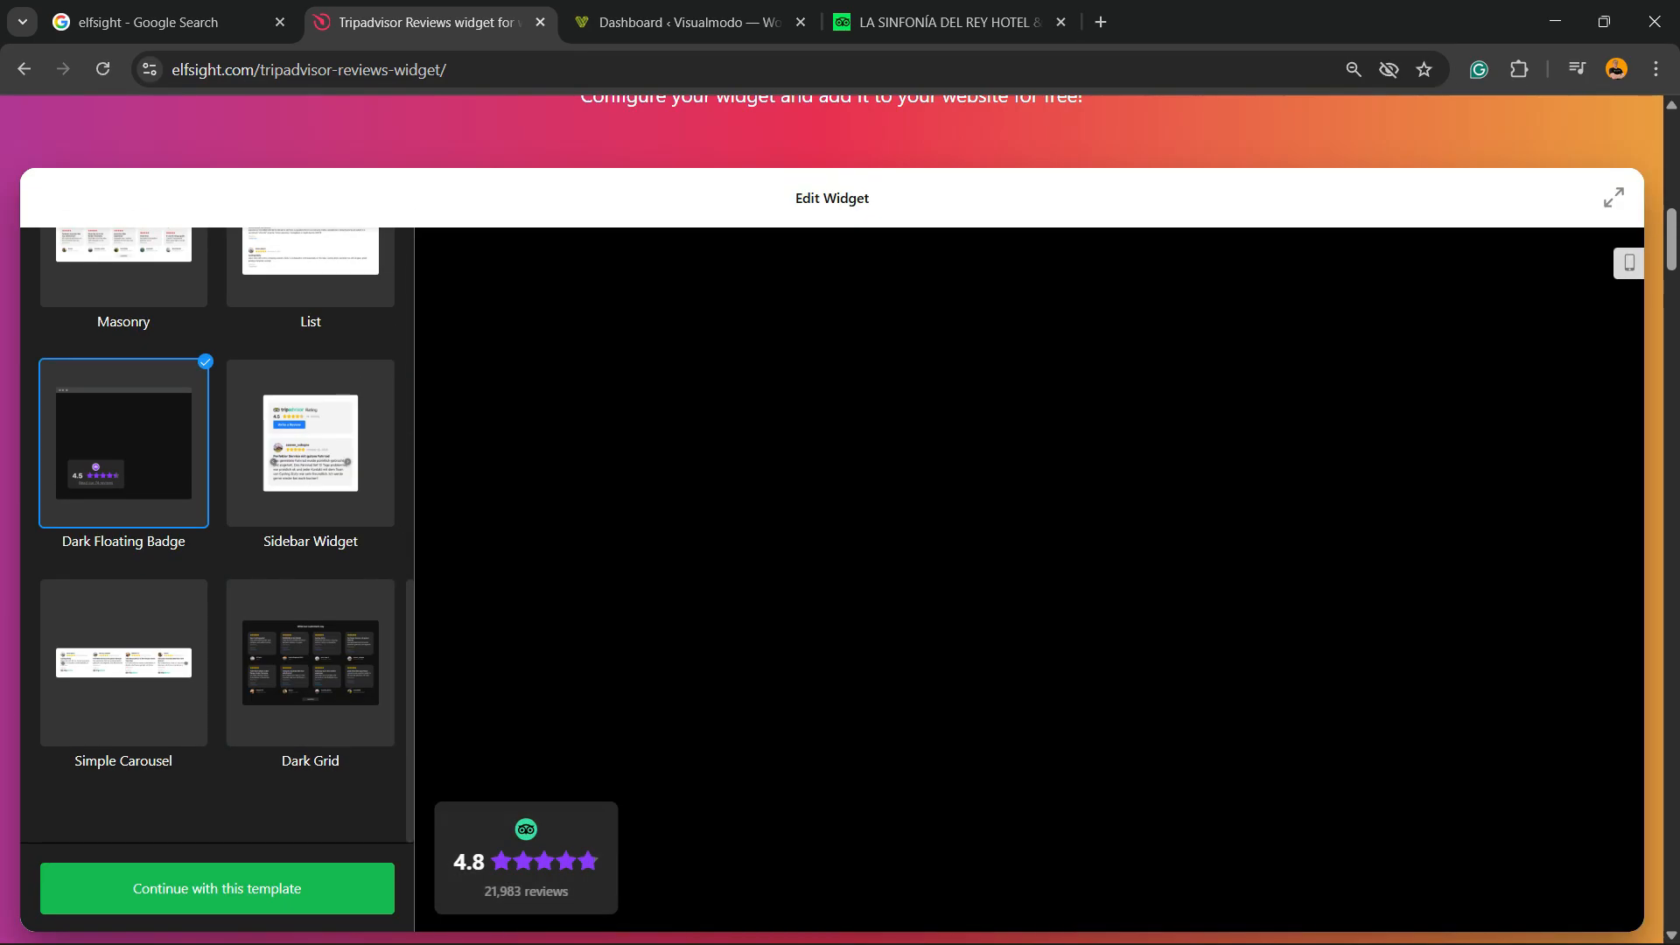
pyautogui.scroll(4, 124, 442)
pyautogui.click(124, 661)
pyautogui.click(310, 441)
pyautogui.click(311, 661)
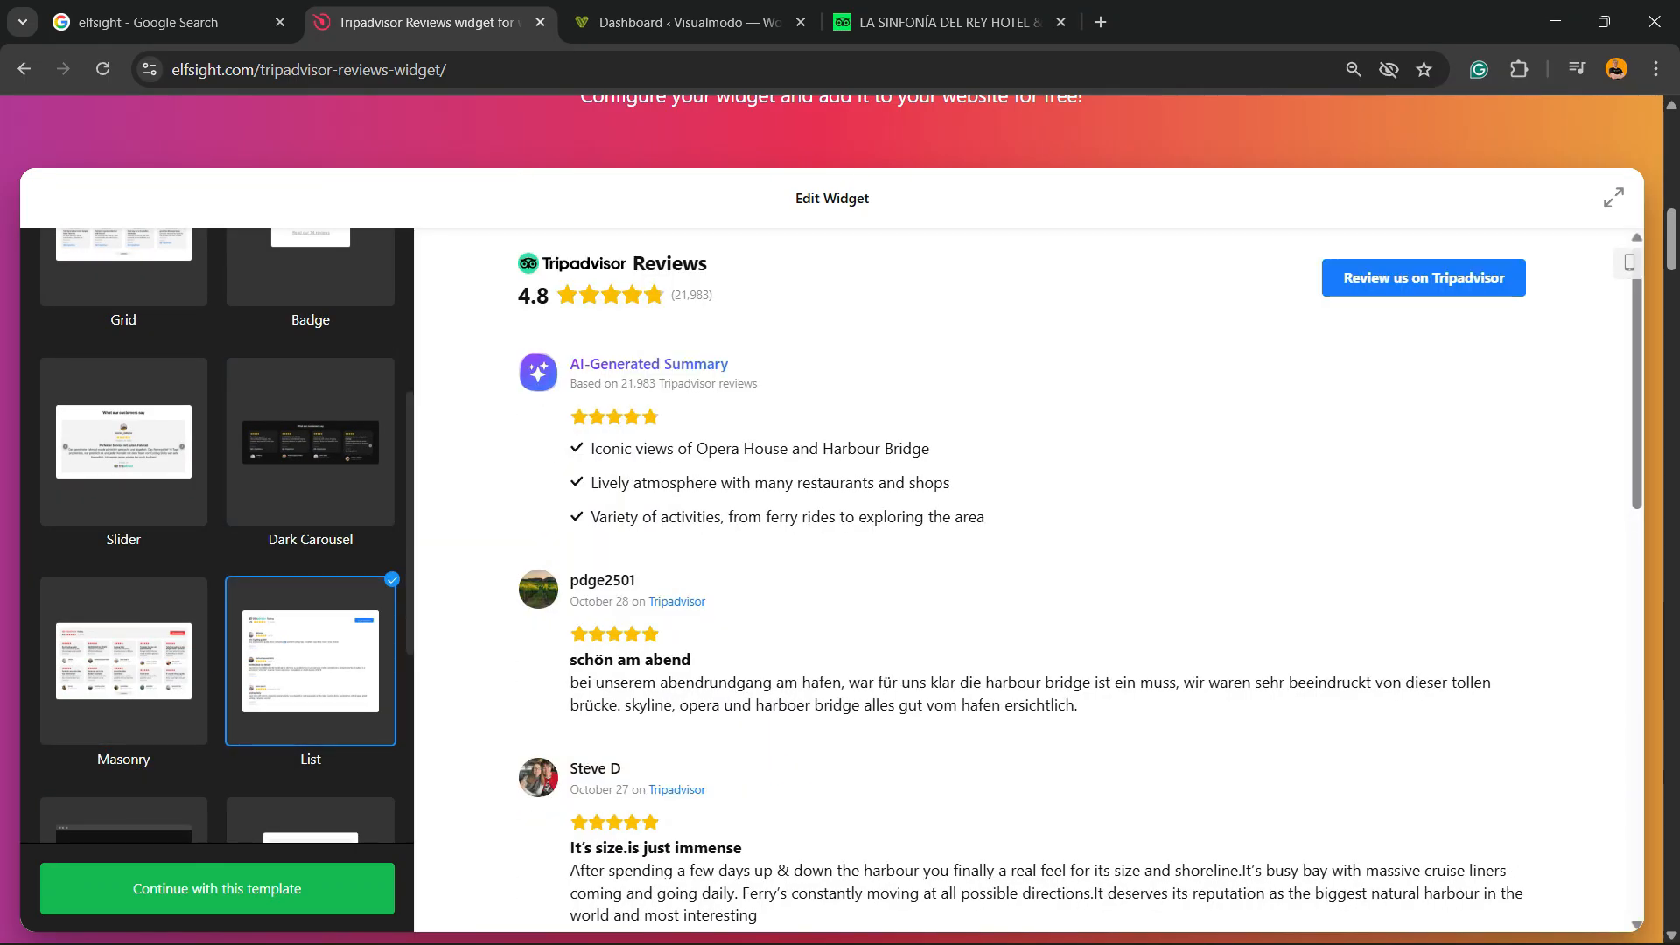
# Preview the Grid template and select the Carousel Widget template for the Tripadvisor reviews
pyautogui.scroll(2, 311, 660)
pyautogui.click(123, 441)
pyautogui.scroll(4, 124, 441)
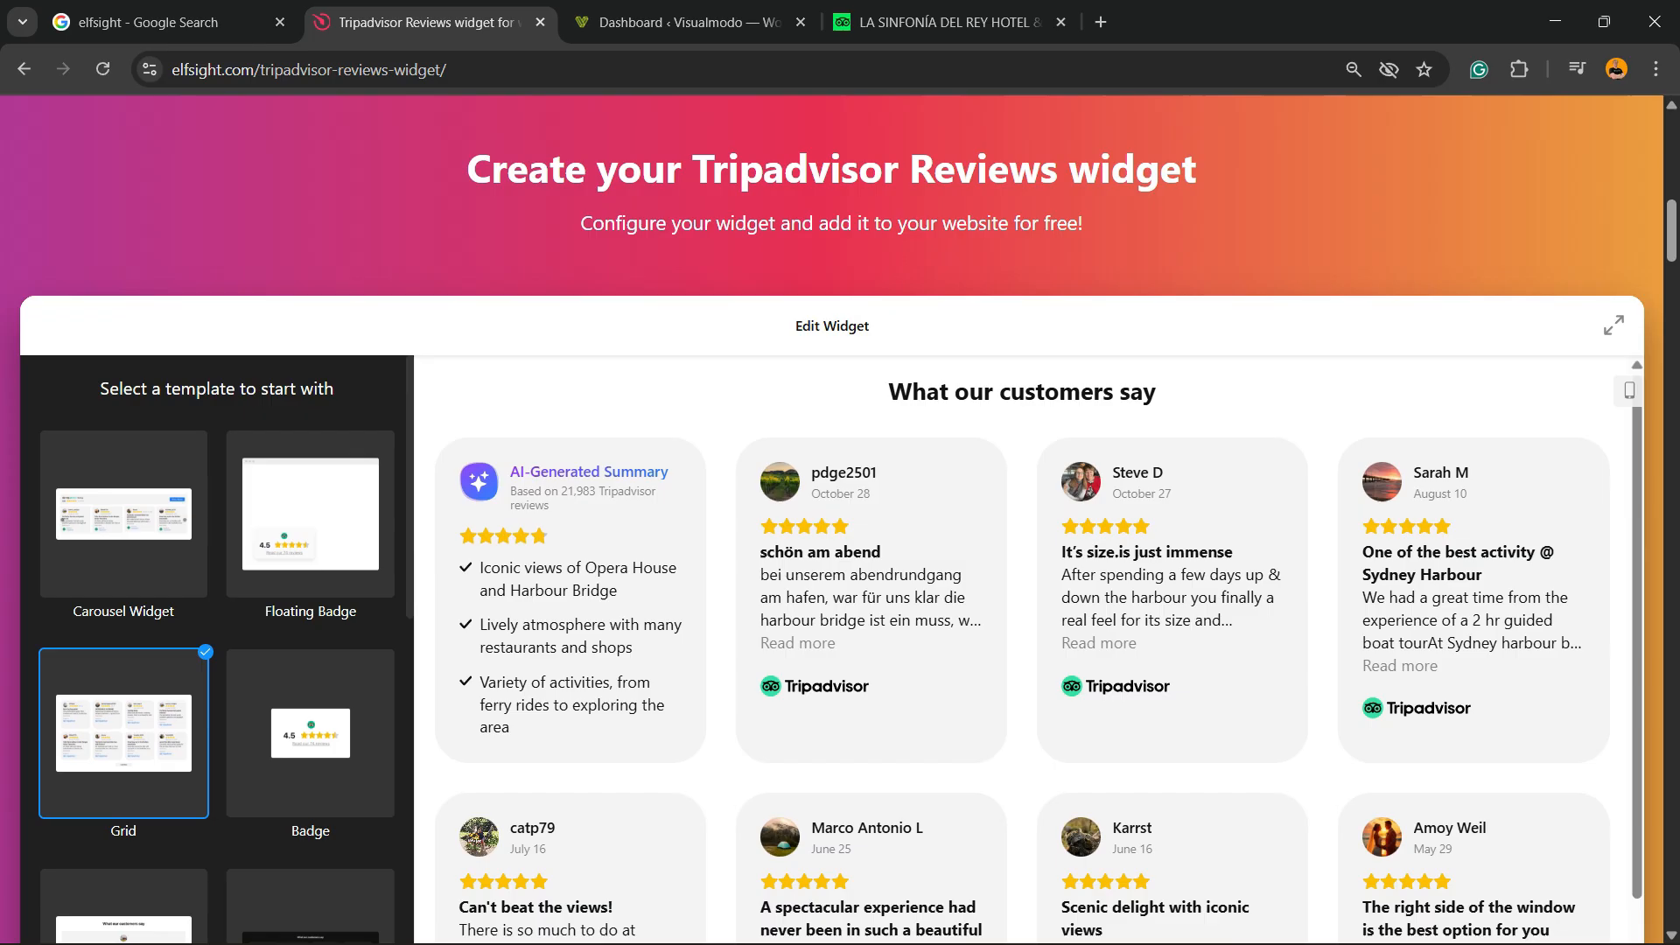
pyautogui.click(123, 605)
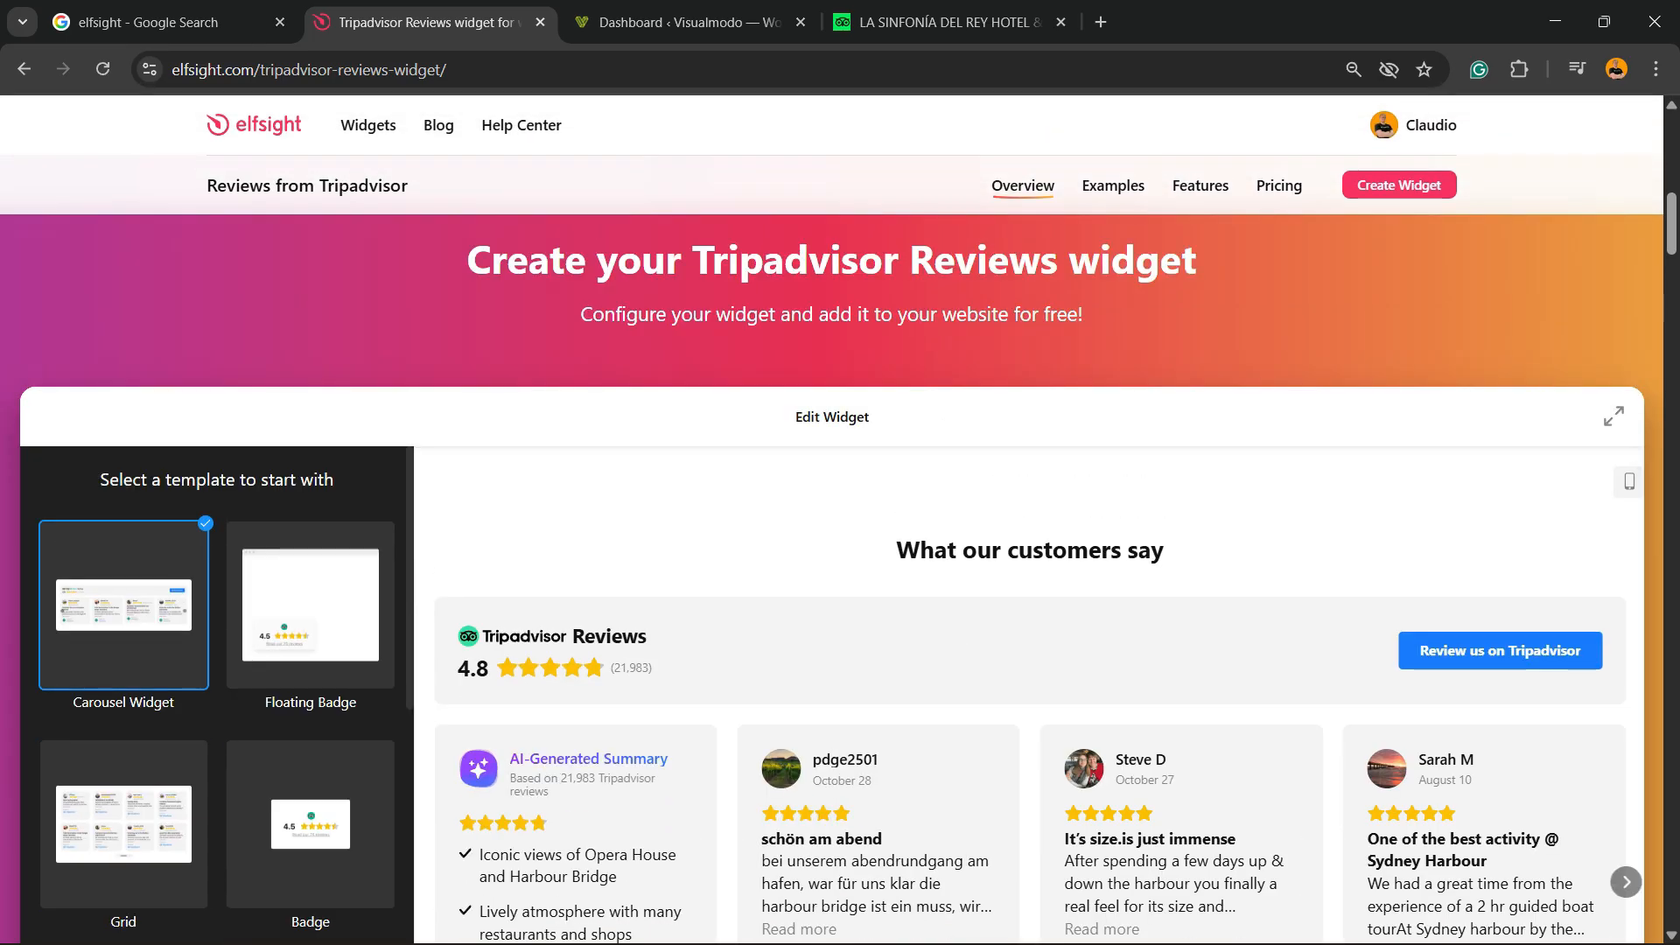
# Continue with the Carousel Widget template to reach the widget's source settings
pyautogui.scroll(-5, 217, 525)
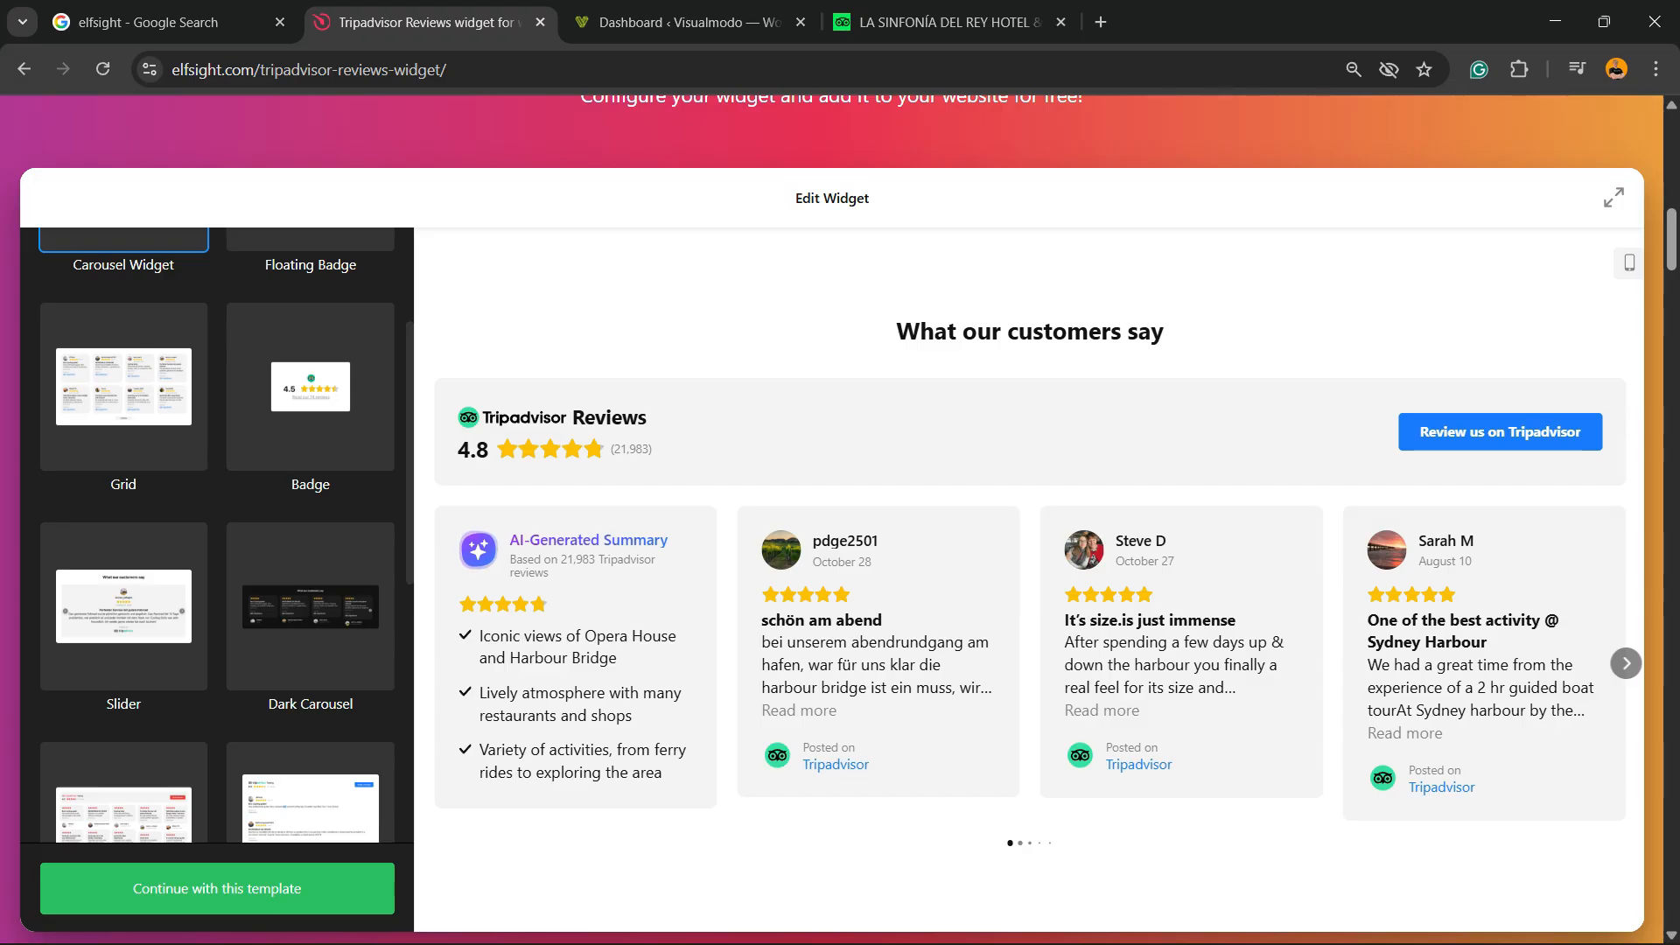
pyautogui.click(217, 888)
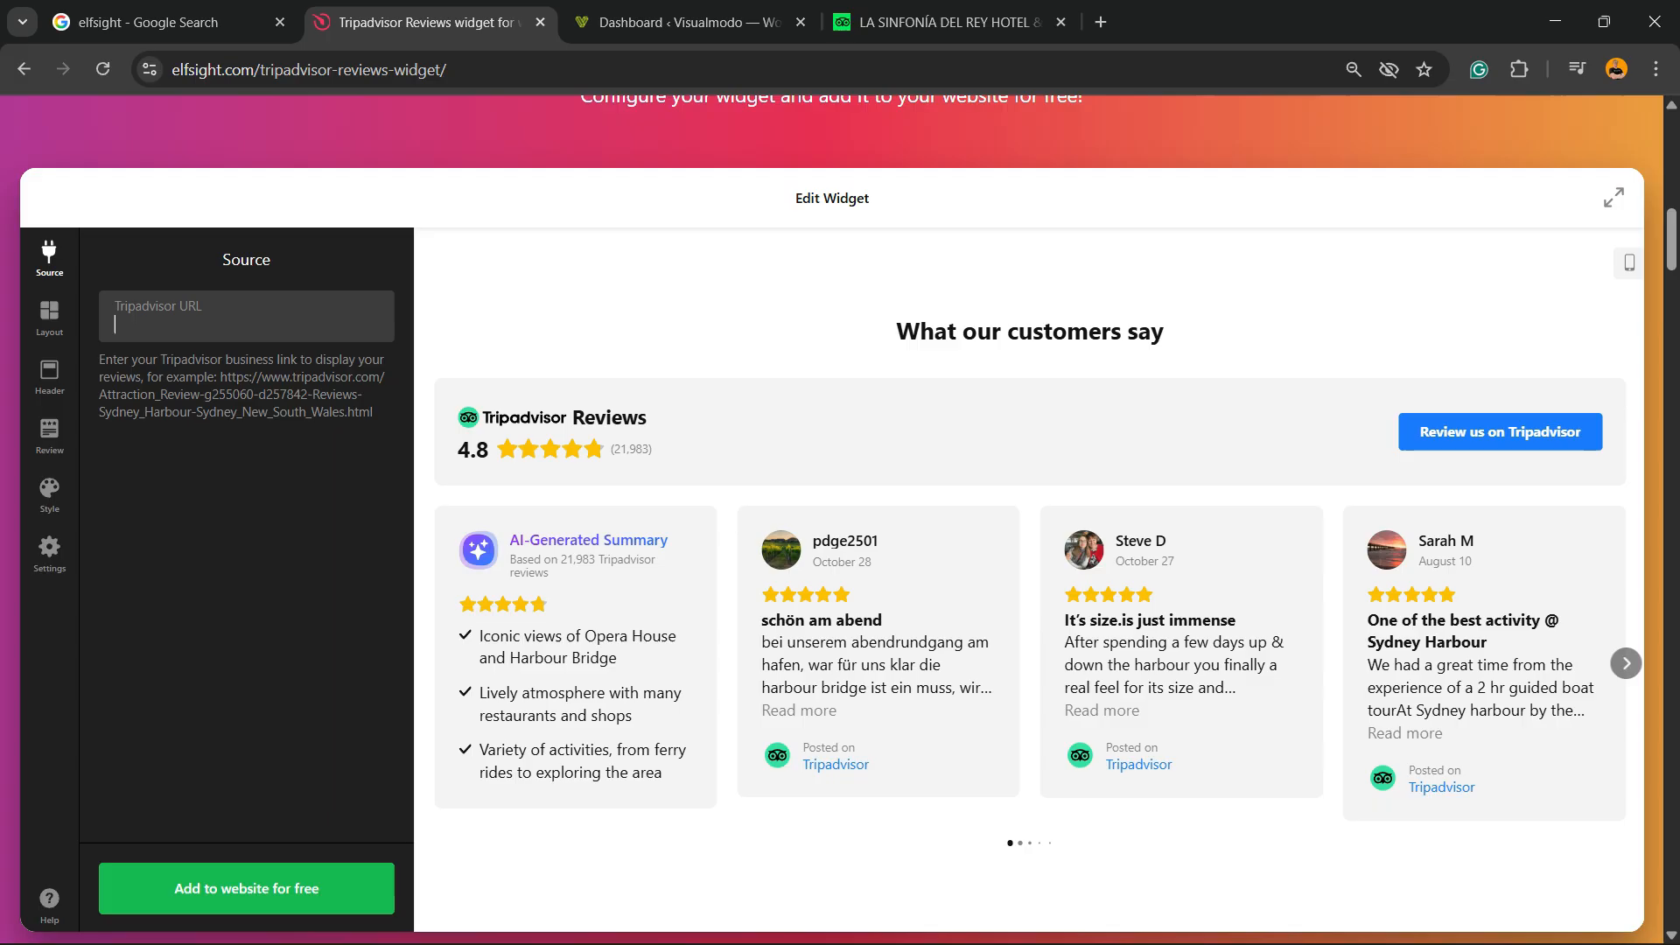
# Copy the La Sinfonía del Rey Hotel & Spa page address from Tripadvisor and enter it as the widget's Tripadvisor URL
pyautogui.click(950, 22)
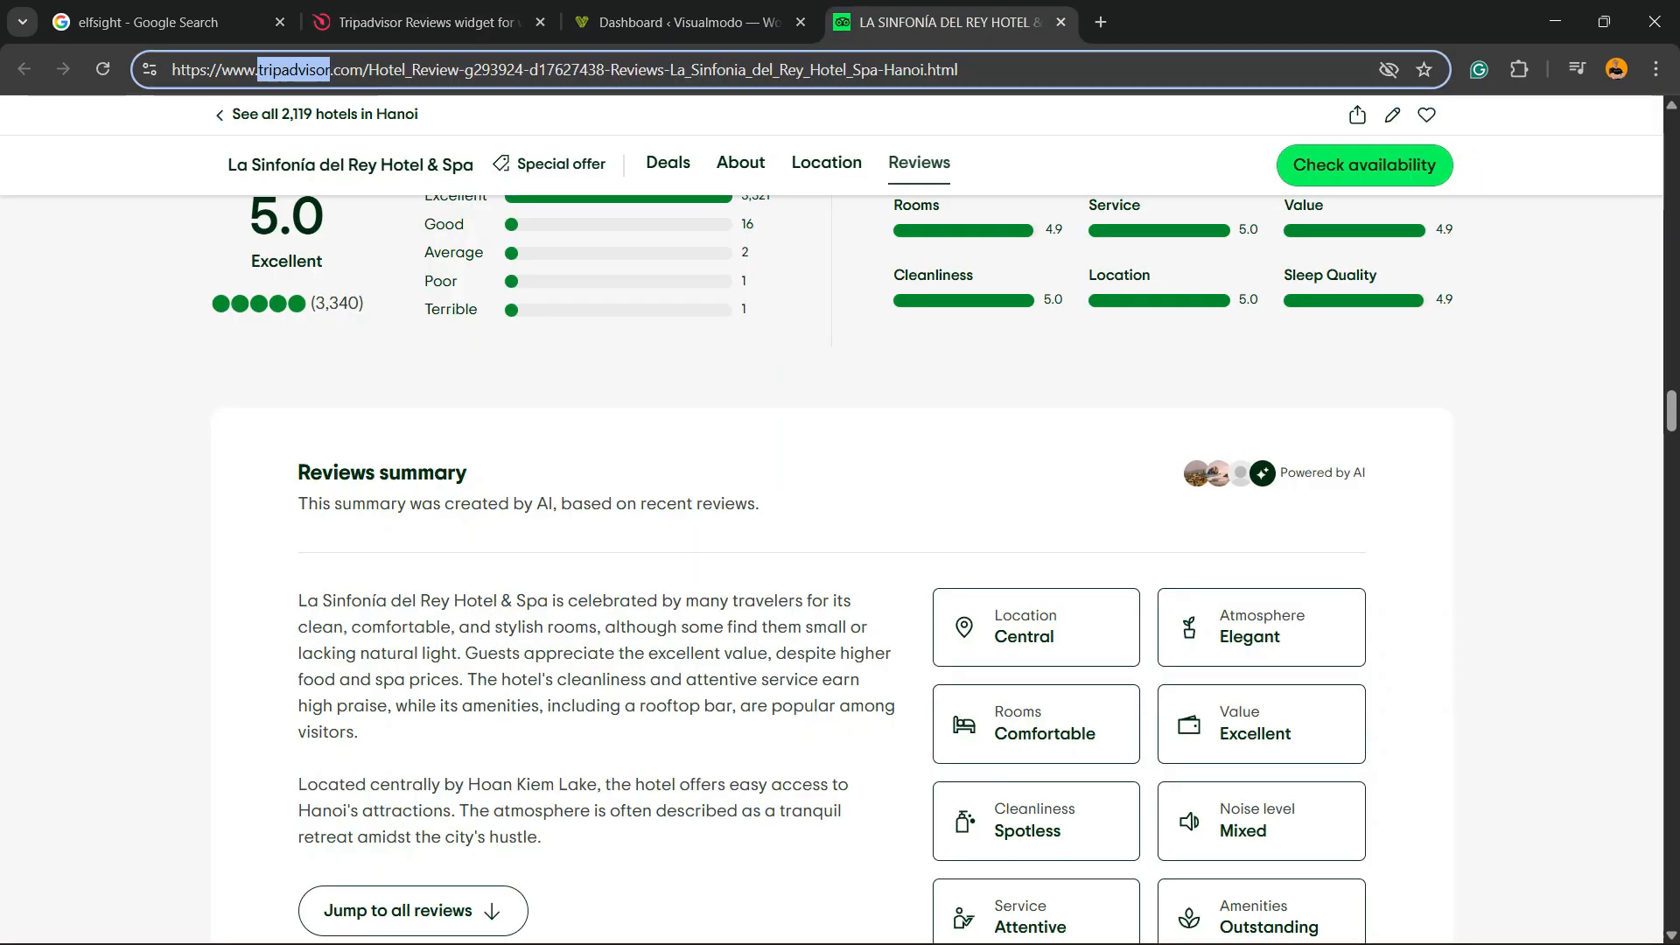
pyautogui.tripleClick(720, 70)
pyautogui.hotkey('ctrl', 'c')
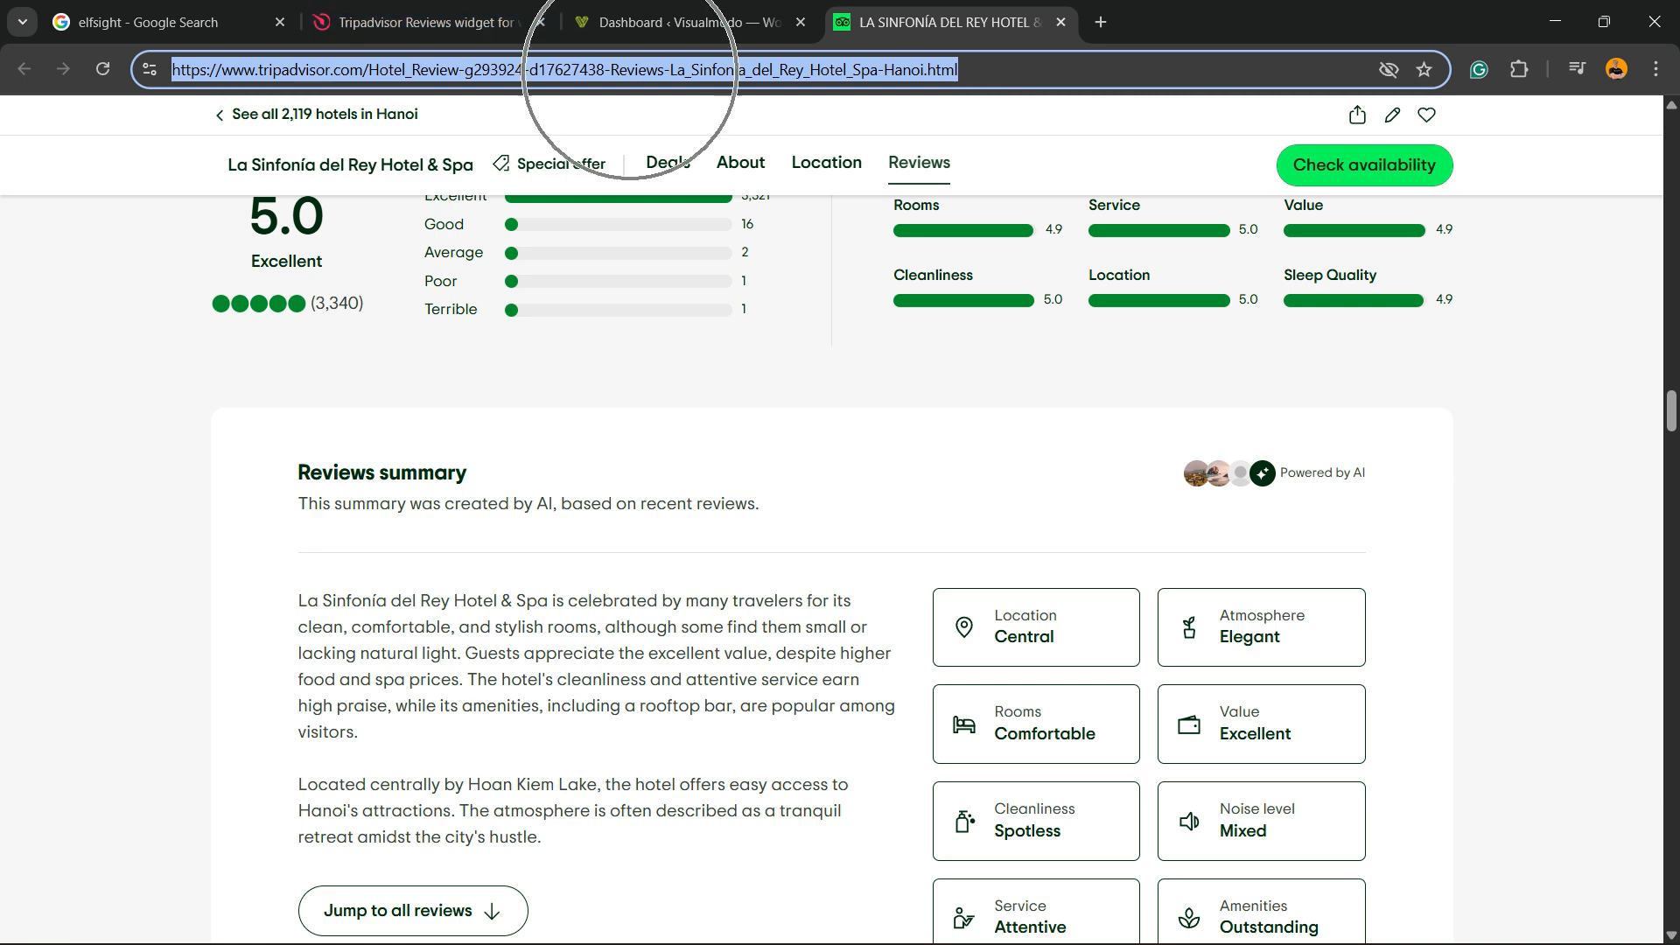
pyautogui.click(437, 22)
pyautogui.hotkey('ctrl', 'v')
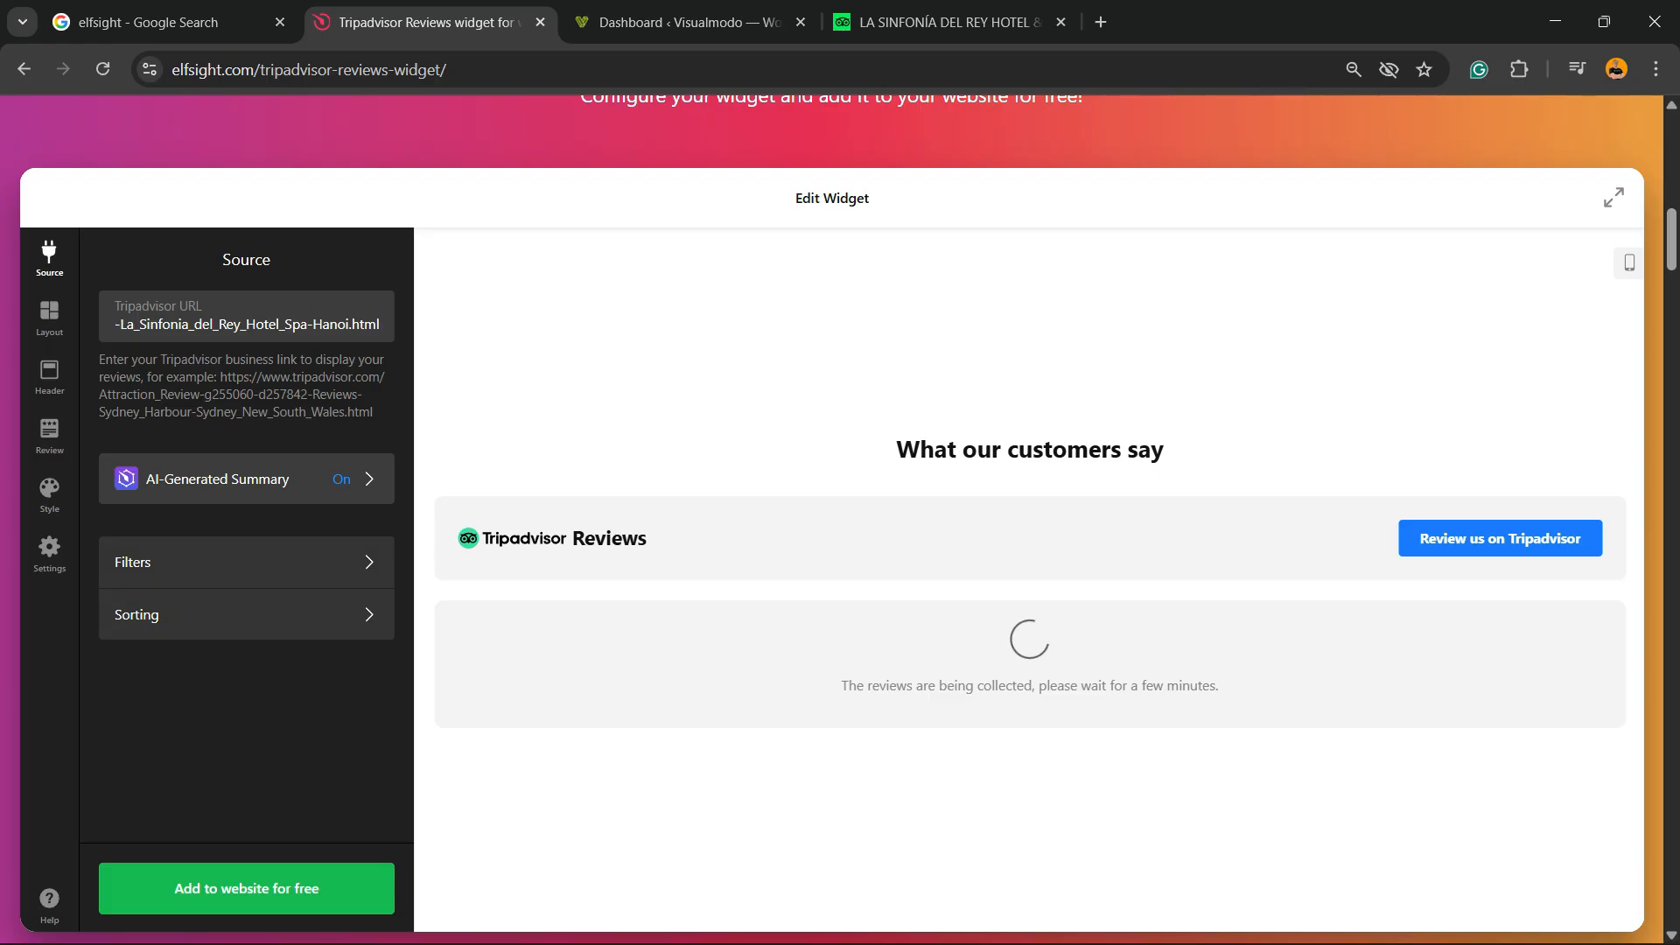
pyautogui.click(249, 395)
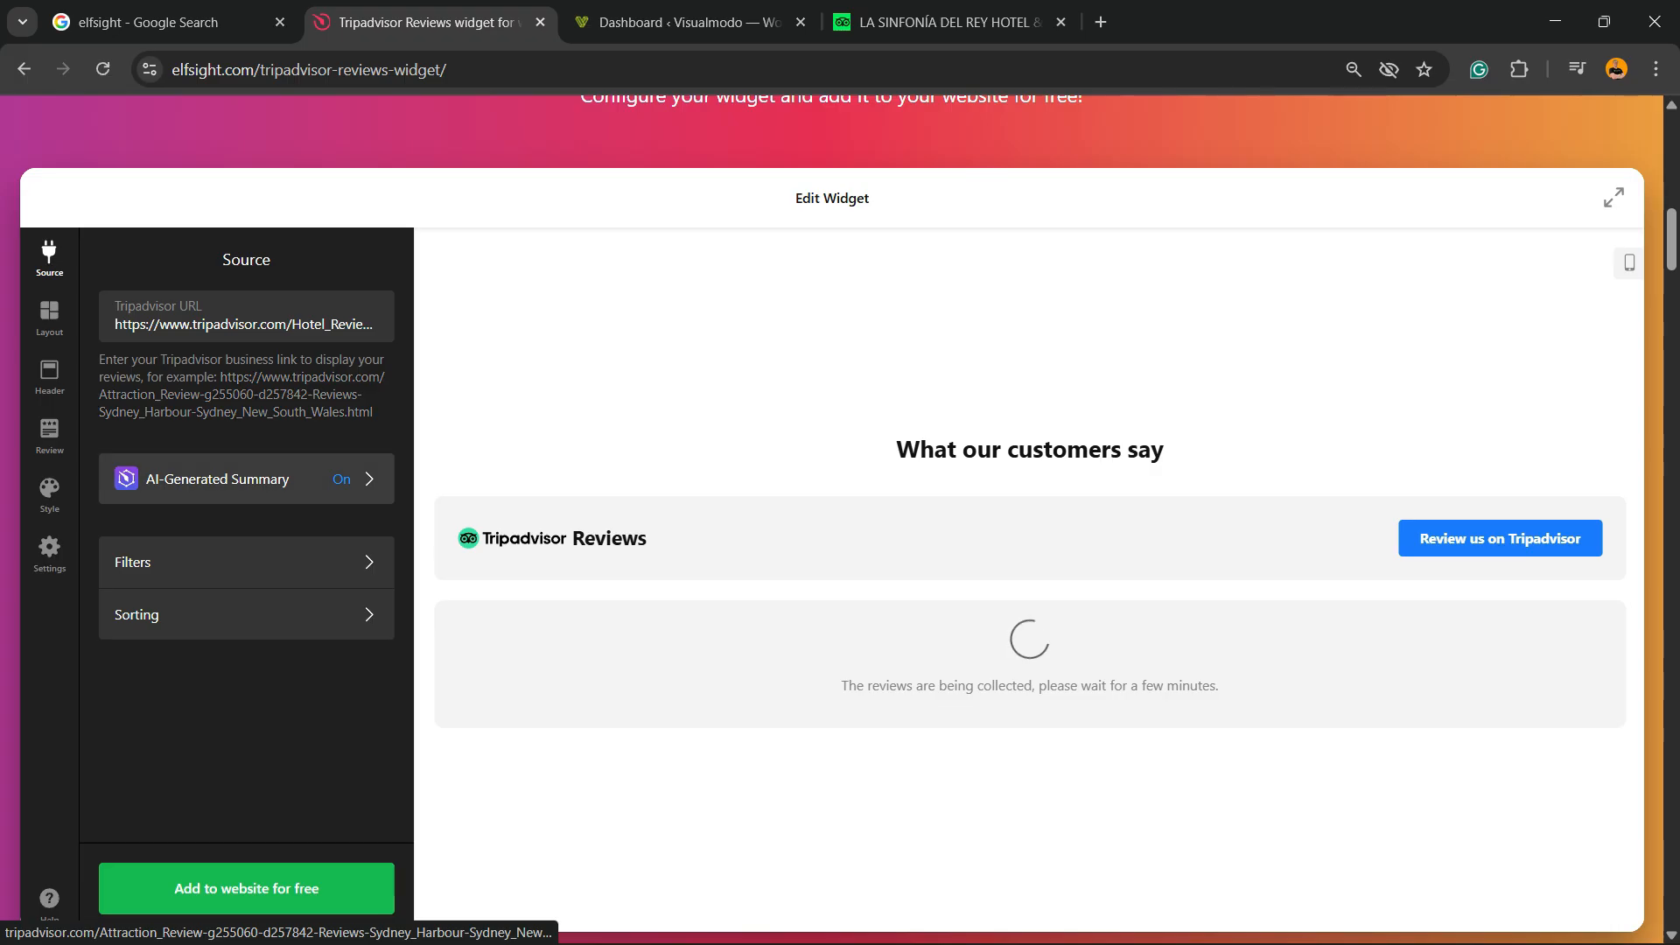
pyautogui.moveTo(237, 325); pyautogui.dragTo(394, 338)
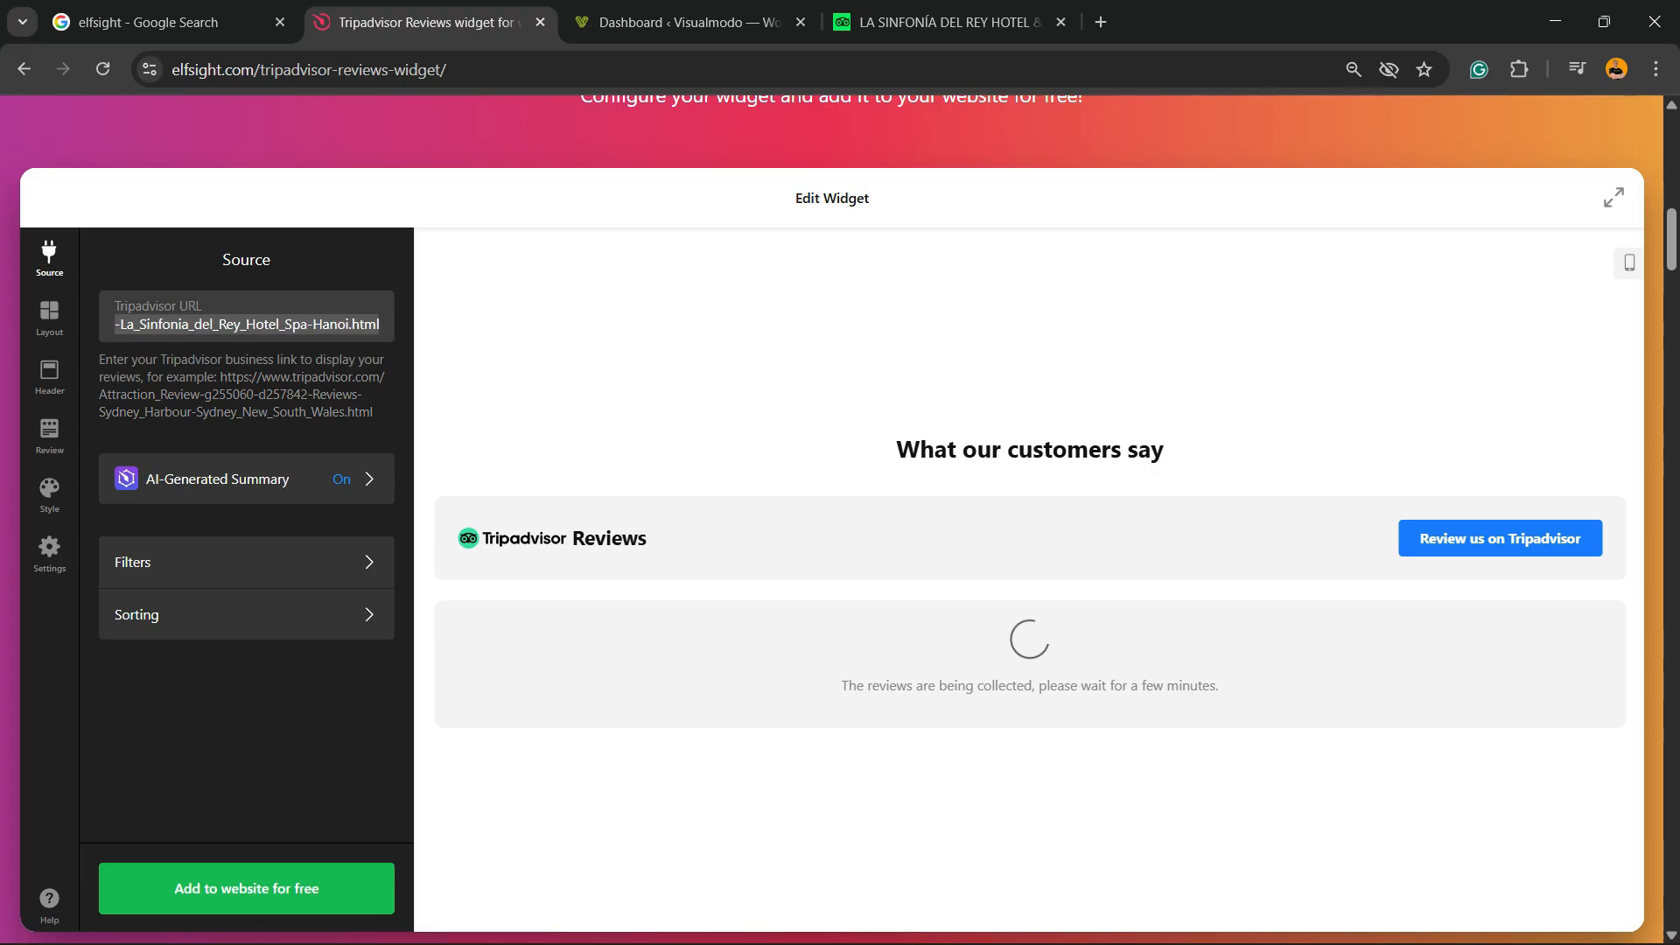
pyautogui.click(268, 325)
pyautogui.scroll(-3, 840, 525)
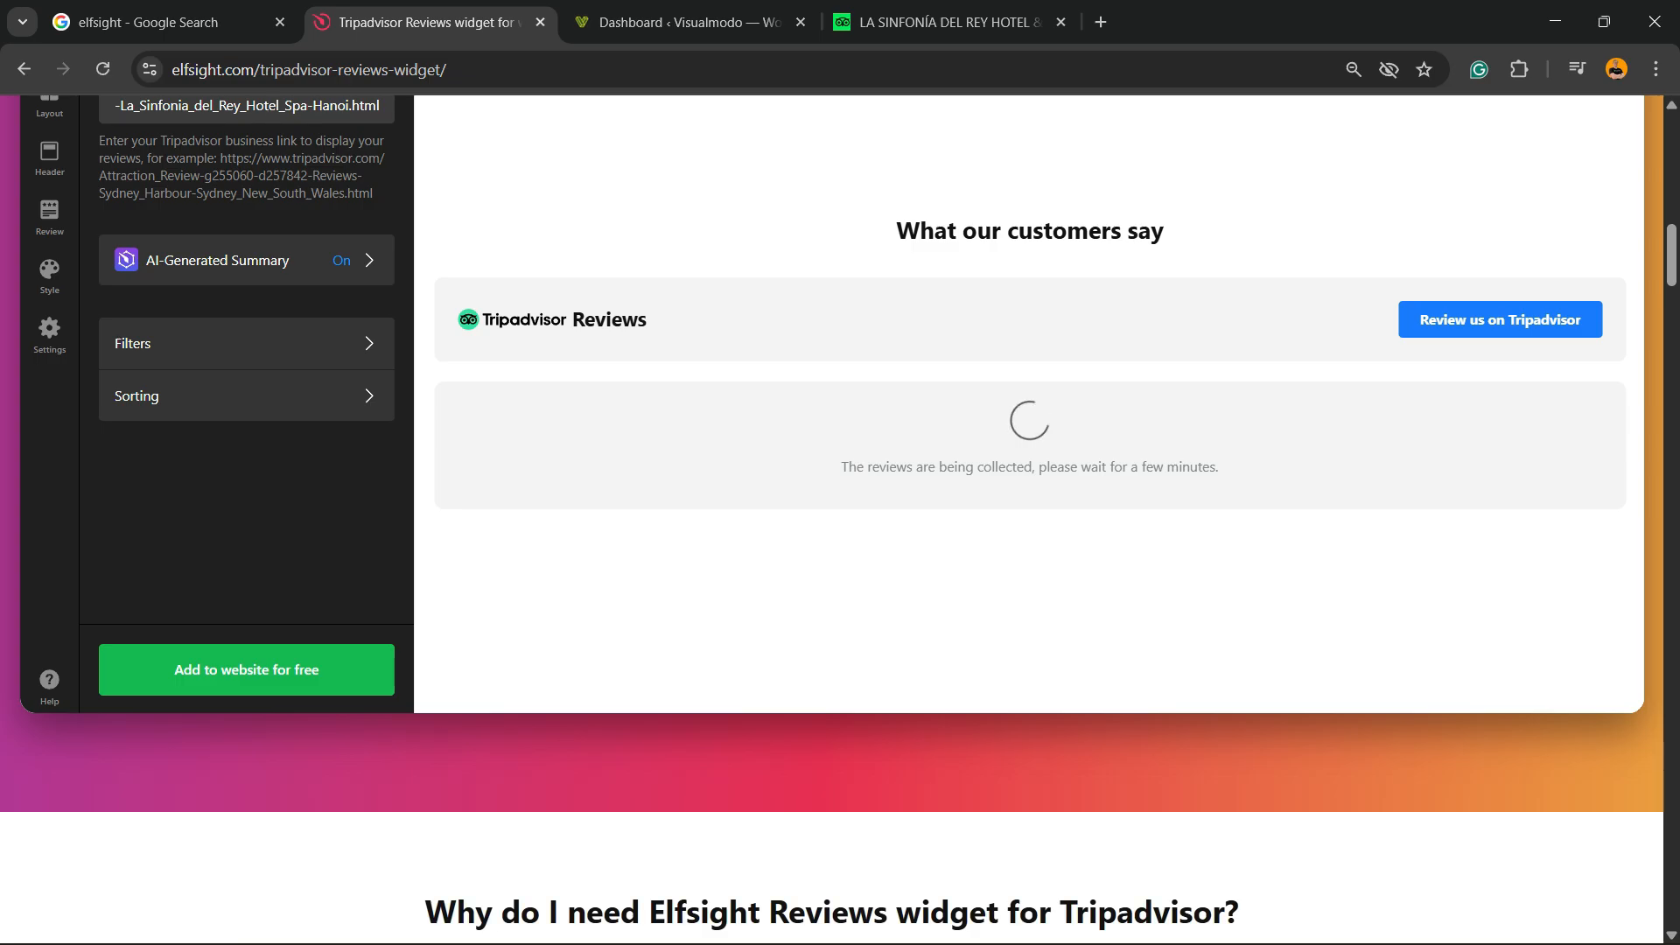
pyautogui.scroll(3, 841, 525)
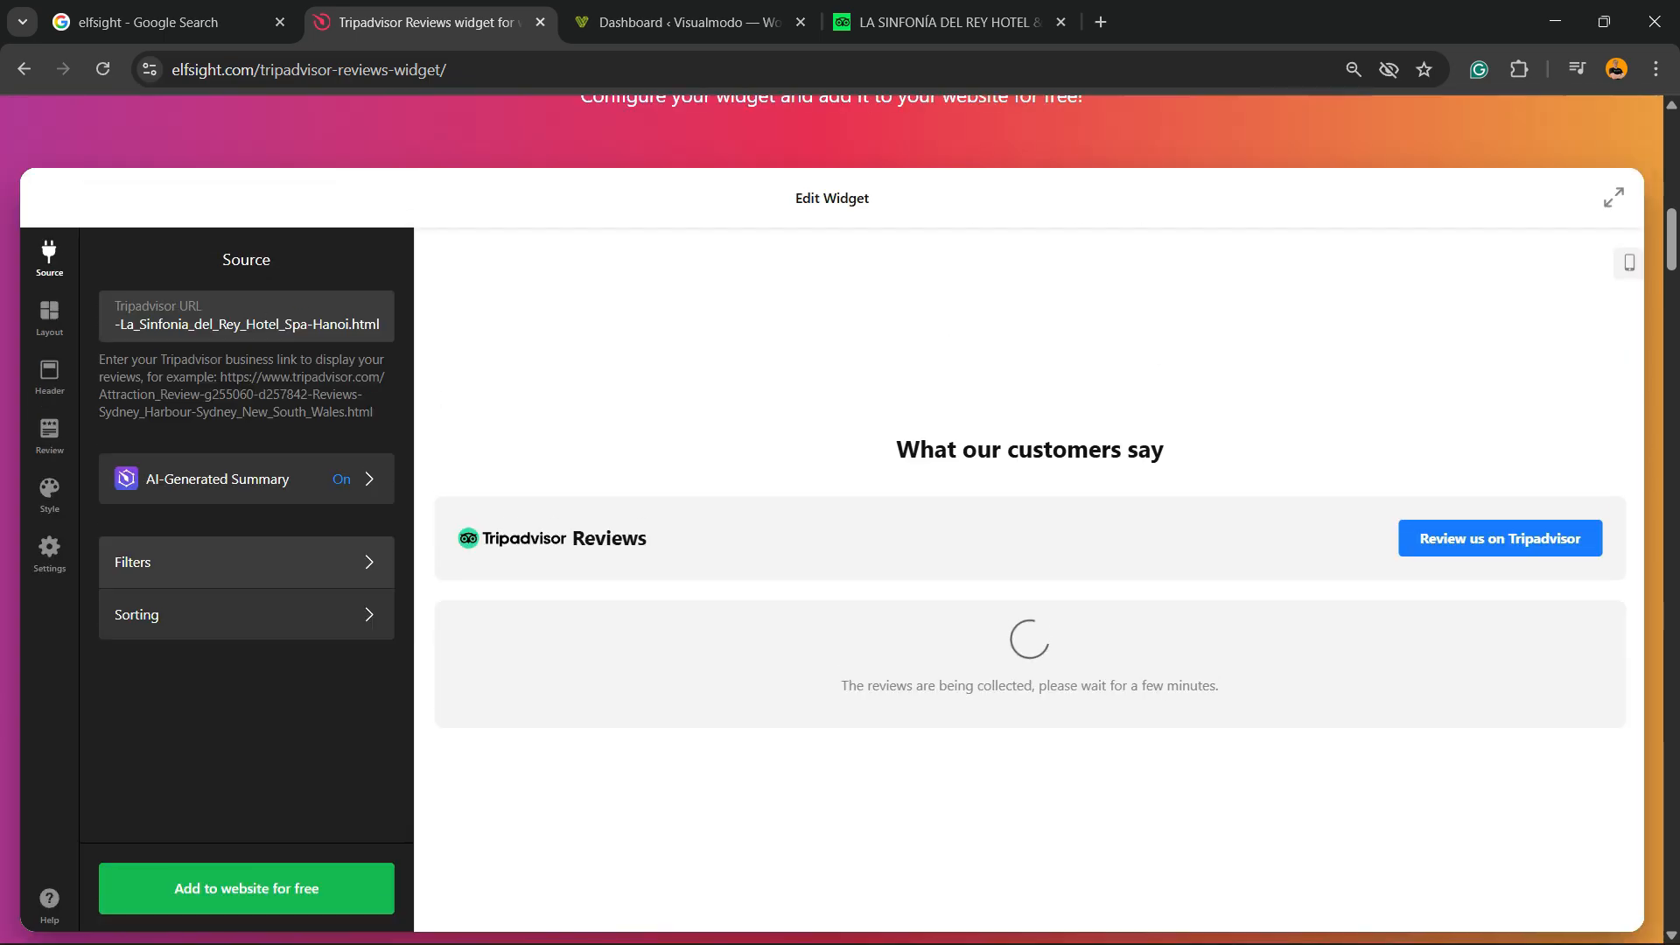
# Switch the AI-Generated Summary off and on again, then return to the source settings
pyautogui.click(246, 479)
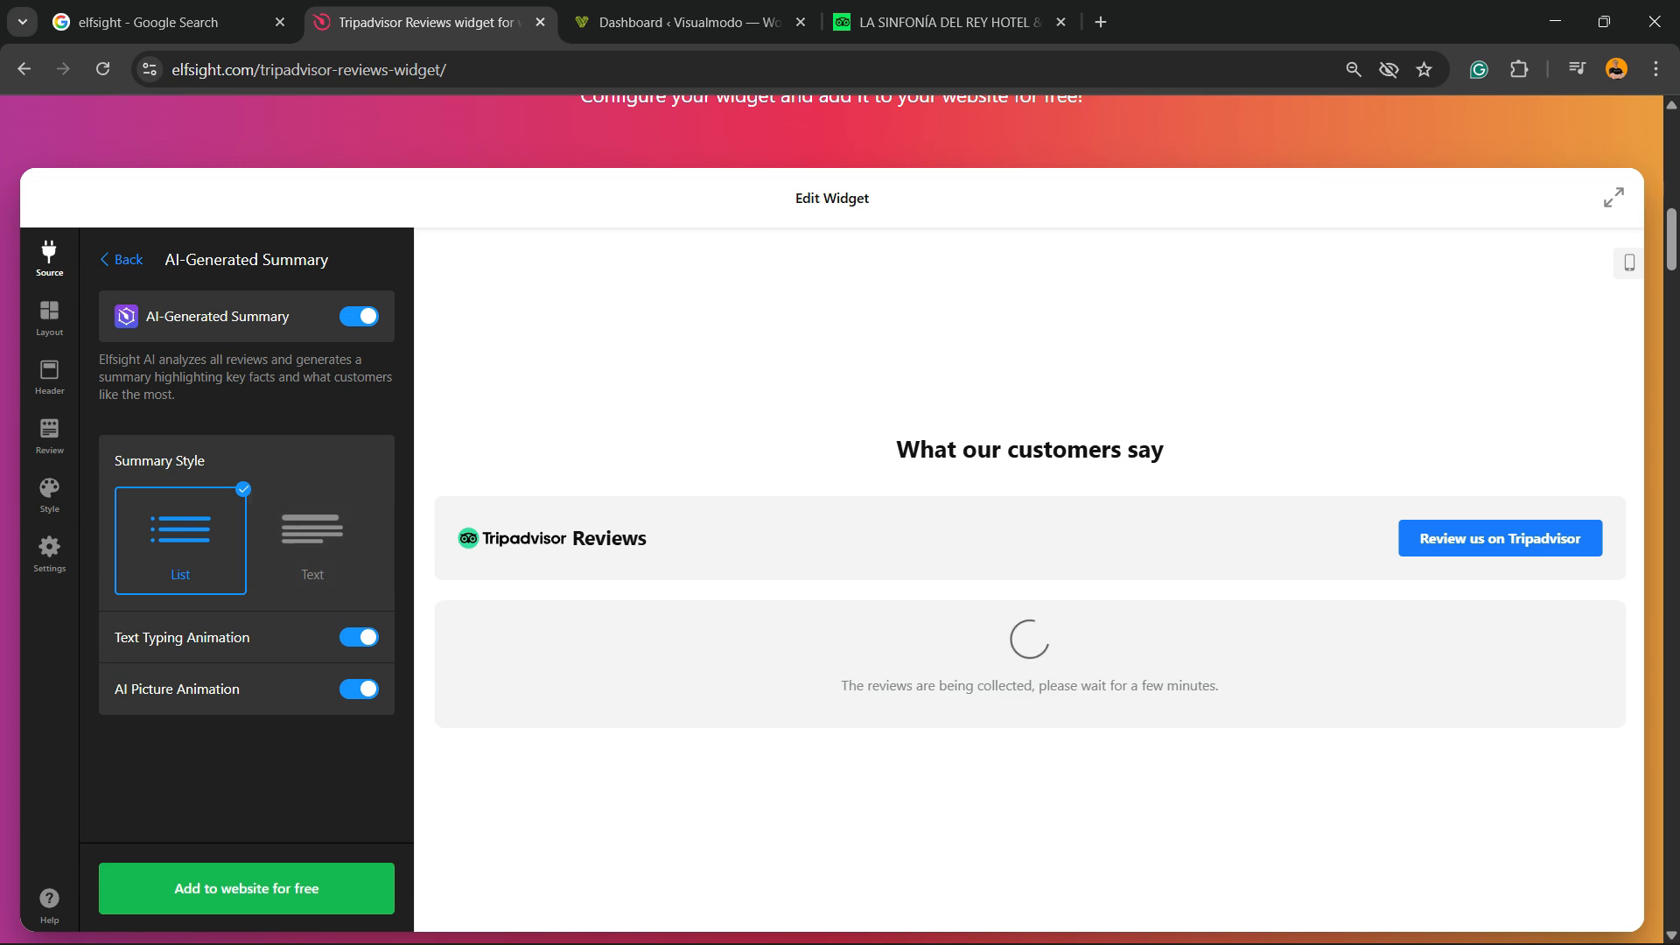
pyautogui.click(359, 317)
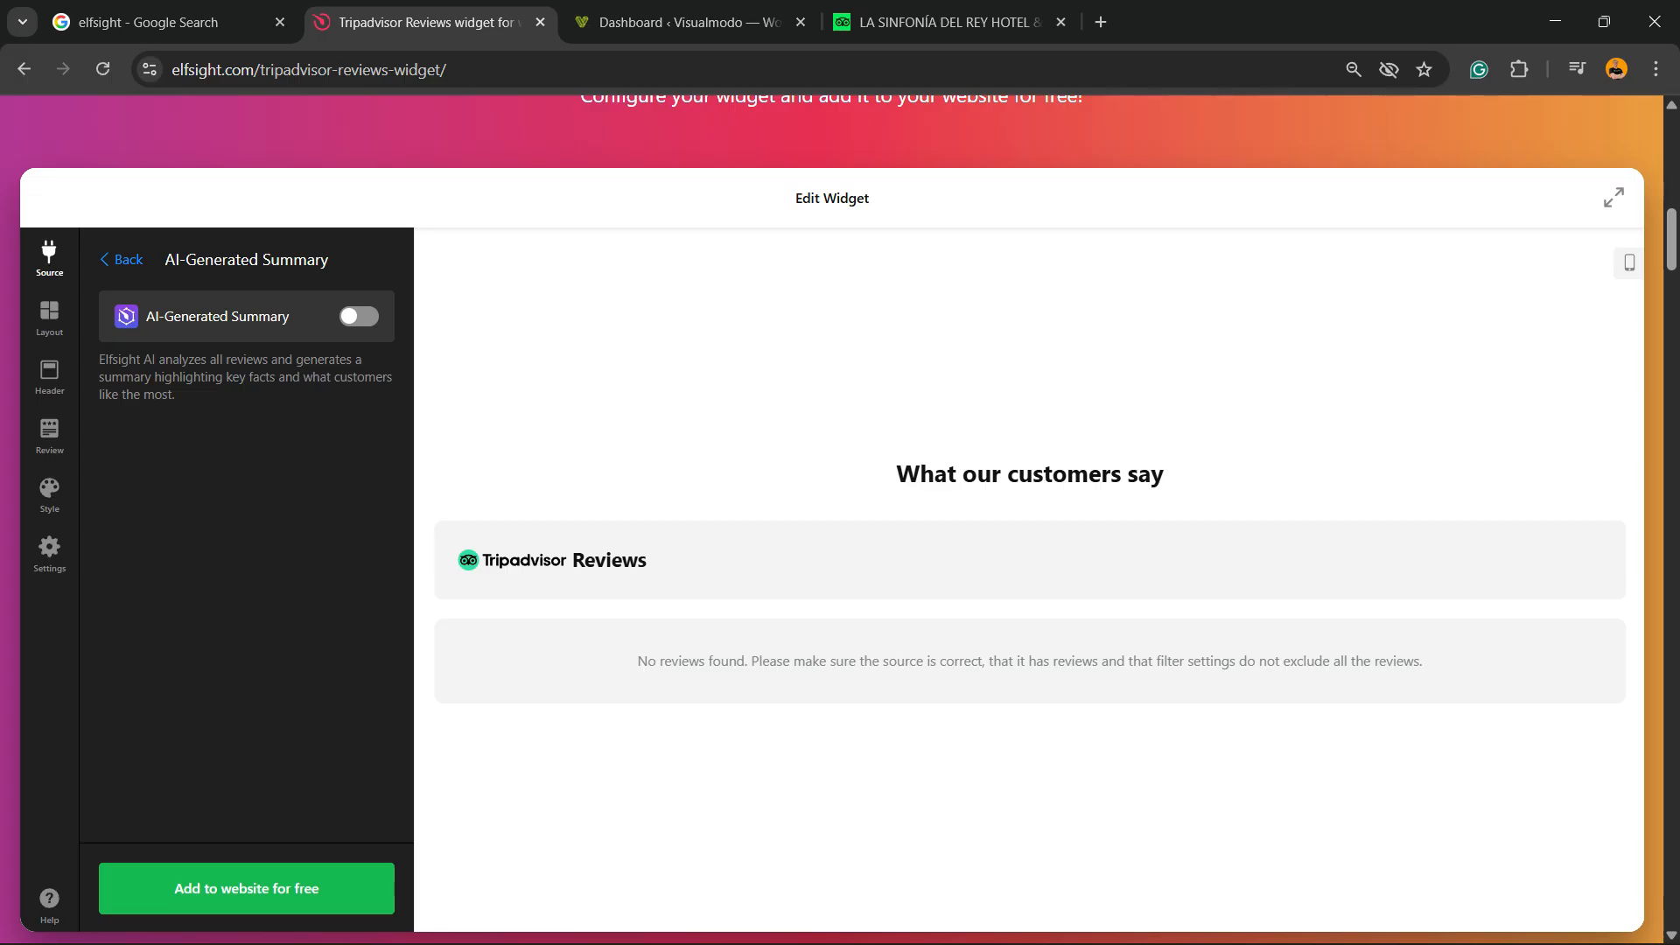
pyautogui.click(359, 316)
pyautogui.scroll(4, 359, 350)
pyautogui.scroll(-2, 359, 350)
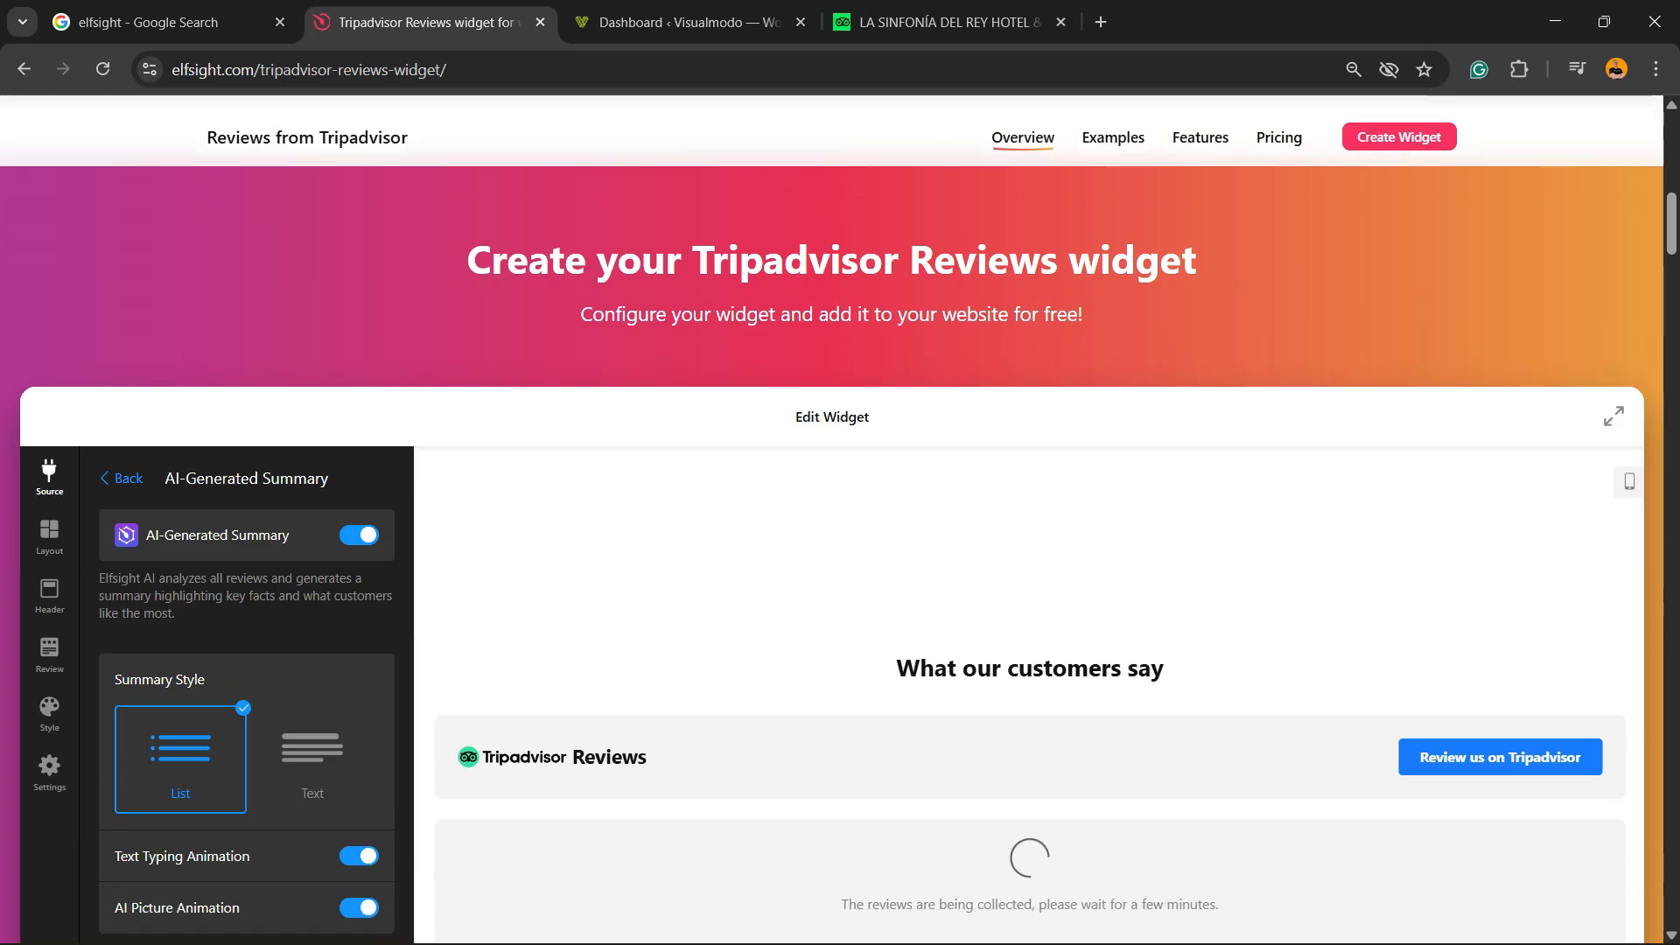
pyautogui.click(119, 479)
pyautogui.scroll(-2, 832, 520)
pyautogui.scroll(2, 831, 519)
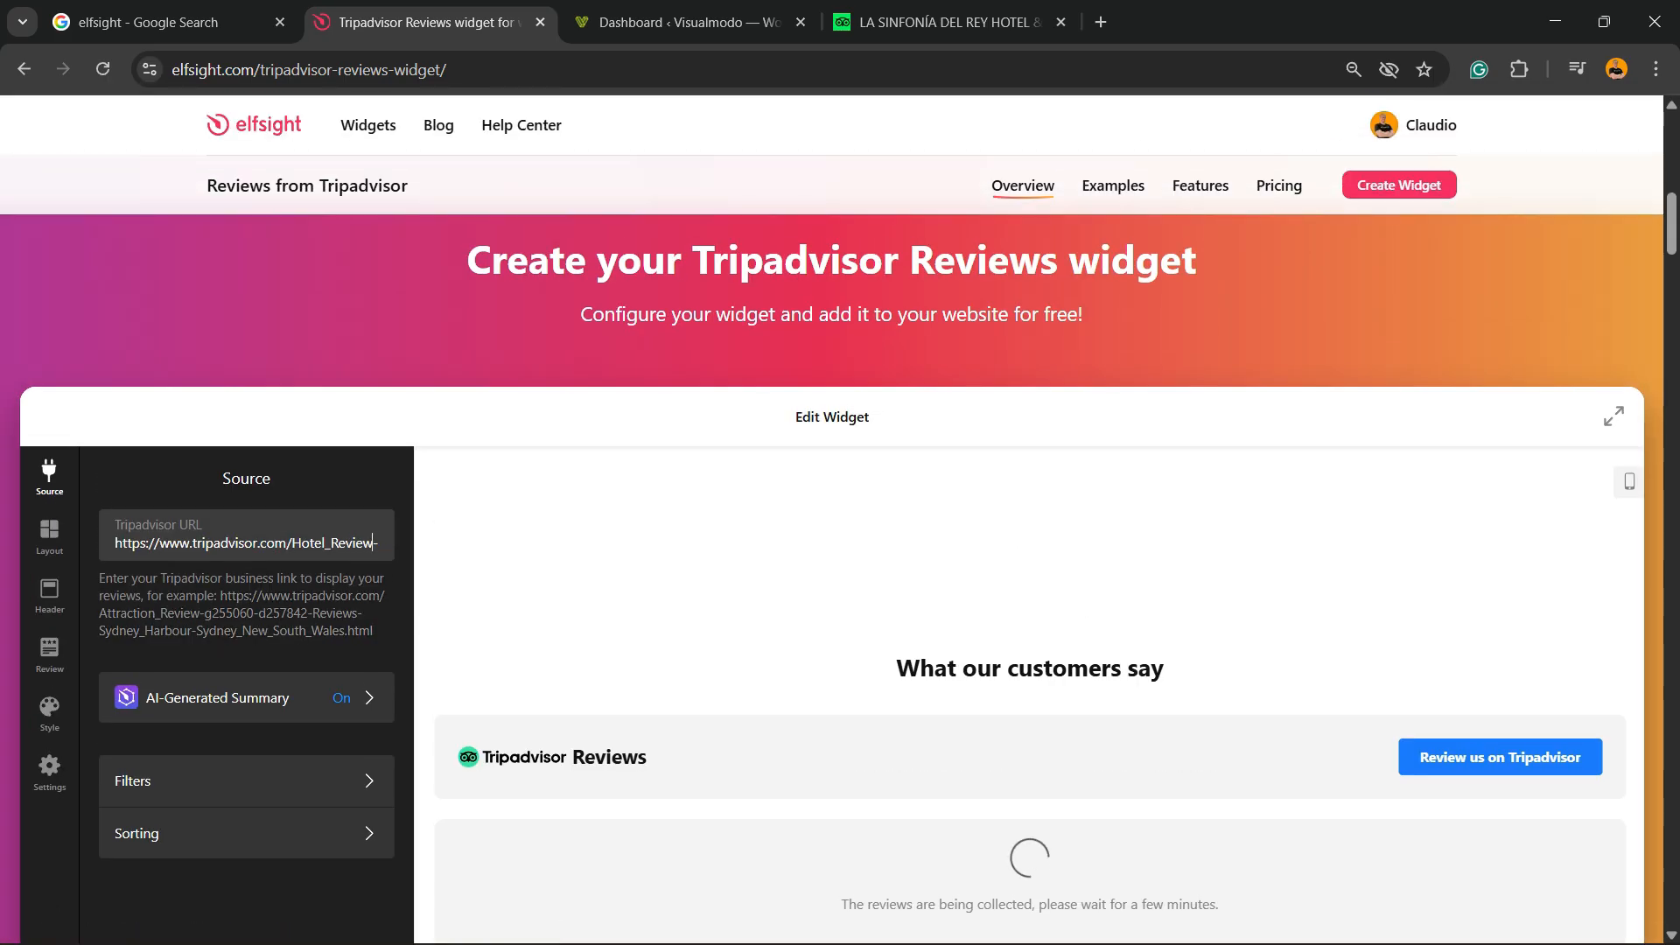
# Open the example Sydney Harbour attraction link from the source settings and copy the page's address
pyautogui.tripleClick(322, 543)
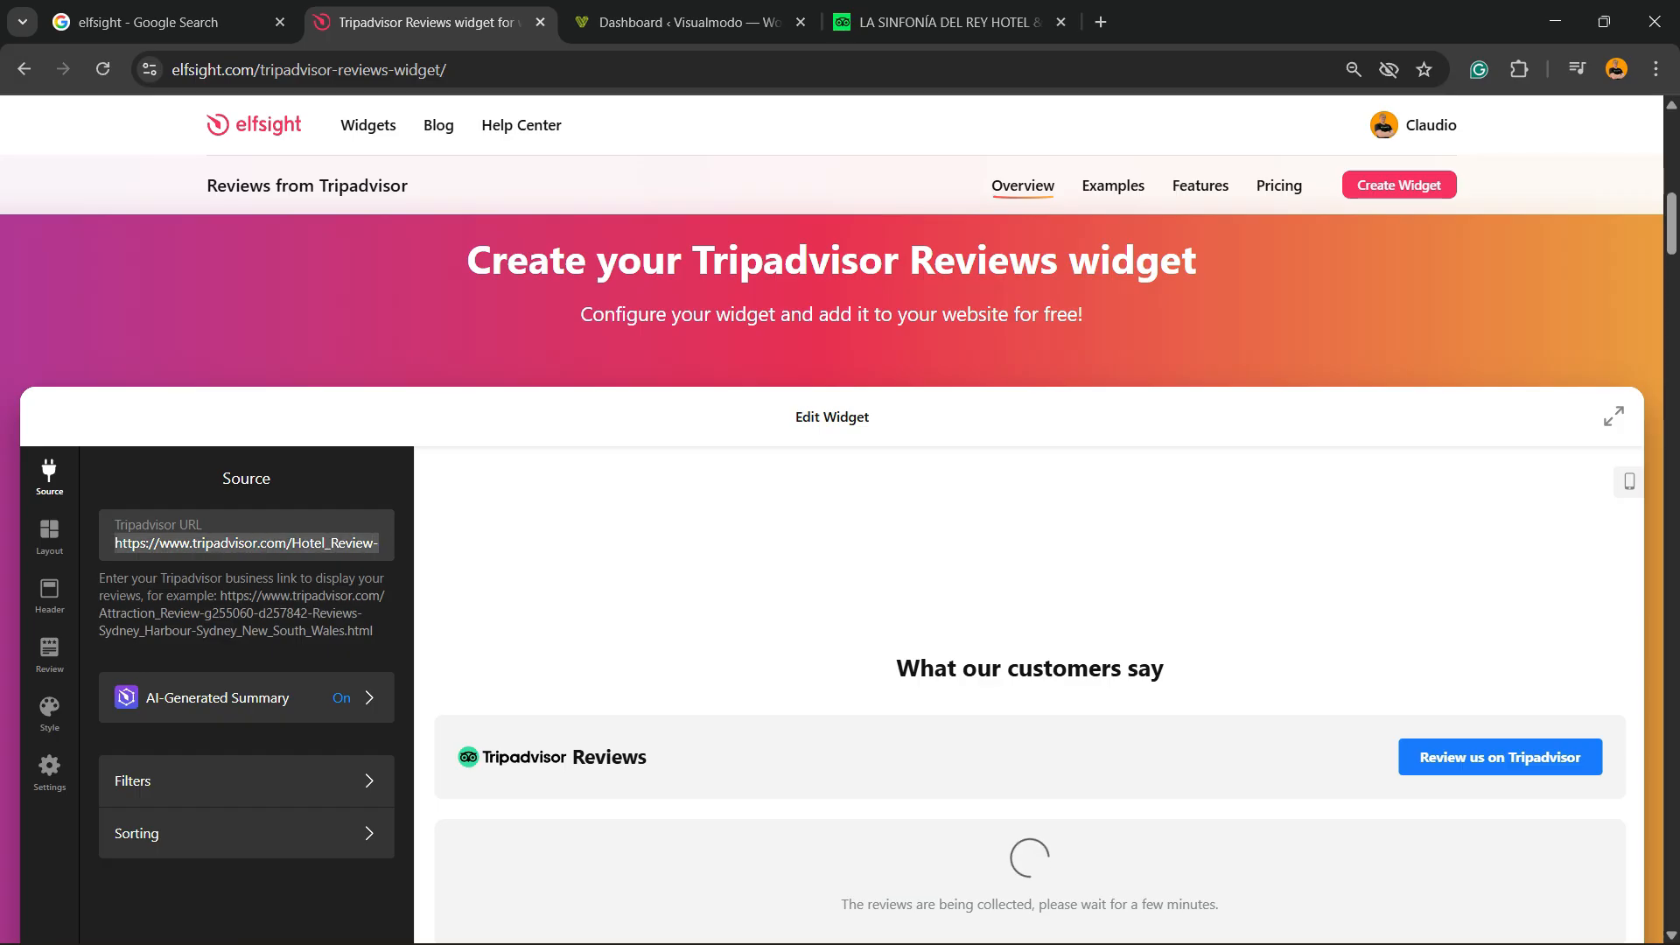
pyautogui.click(289, 612)
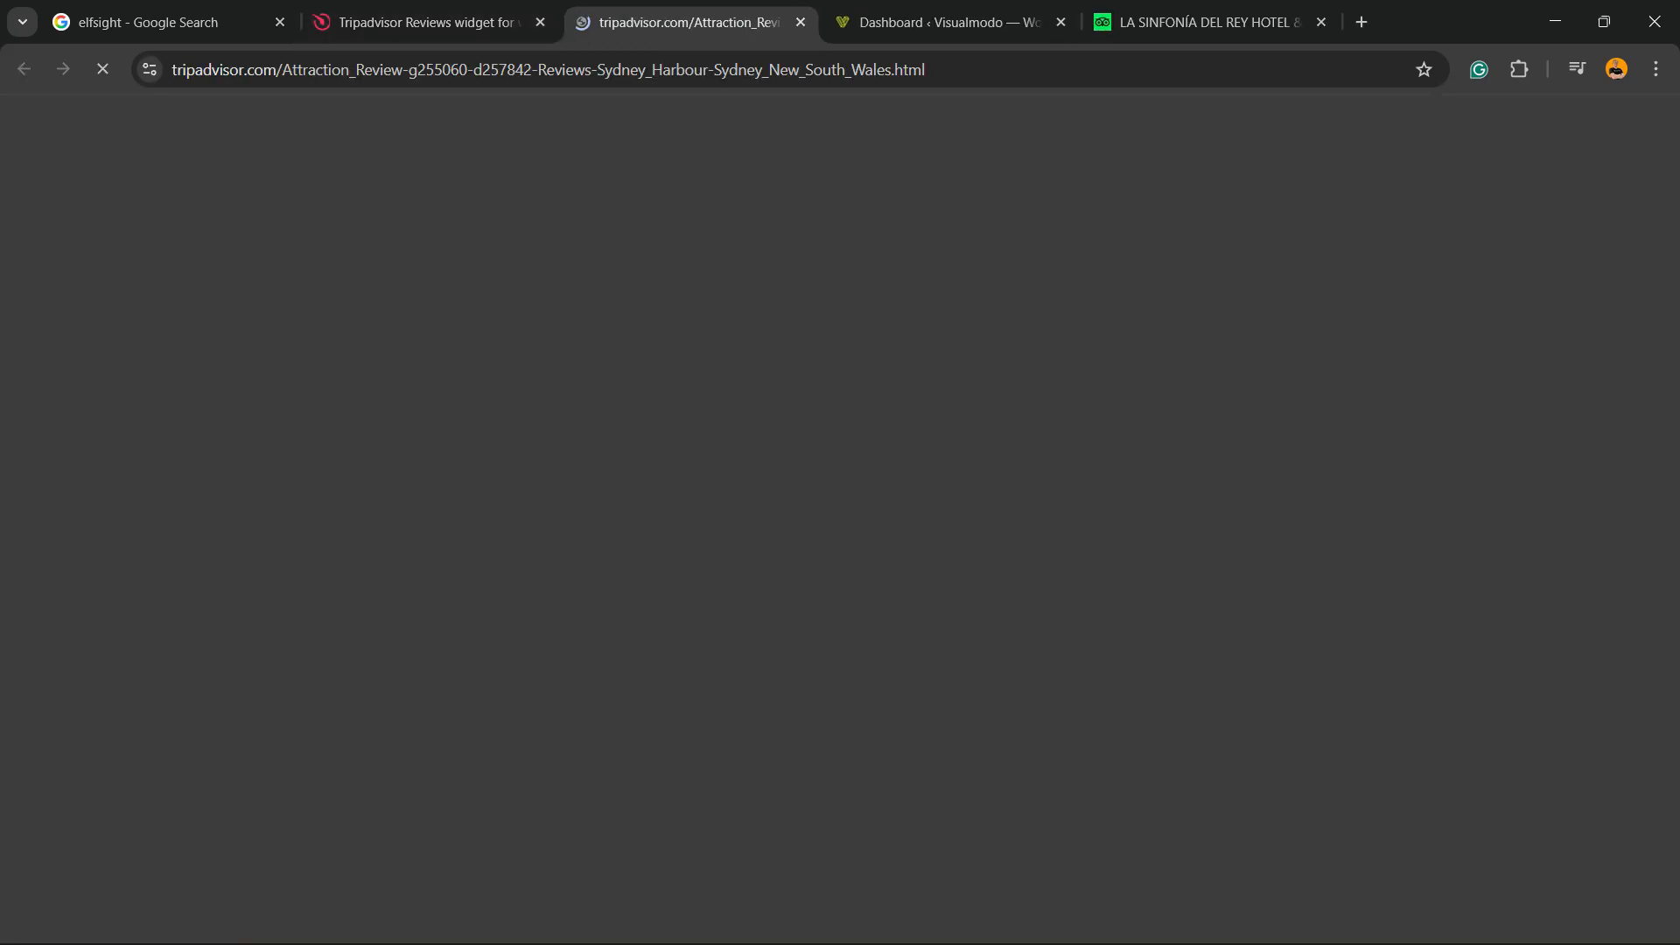
pyautogui.scroll(-2, 831, 520)
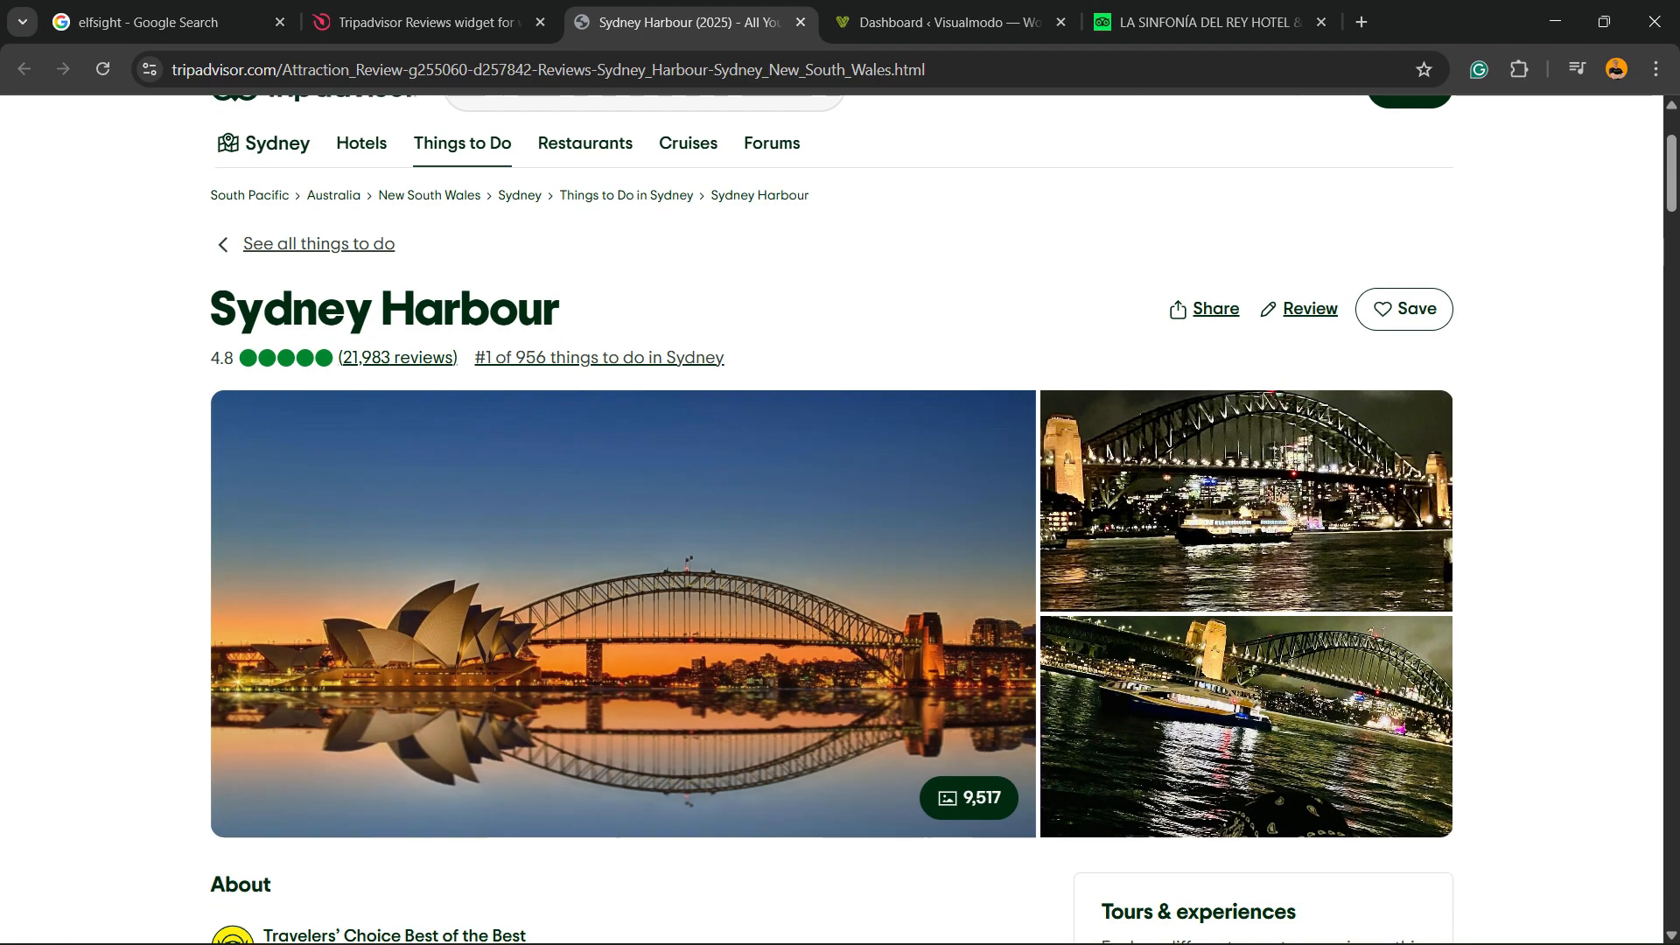
pyautogui.scroll(3, 831, 519)
pyautogui.click(543, 70)
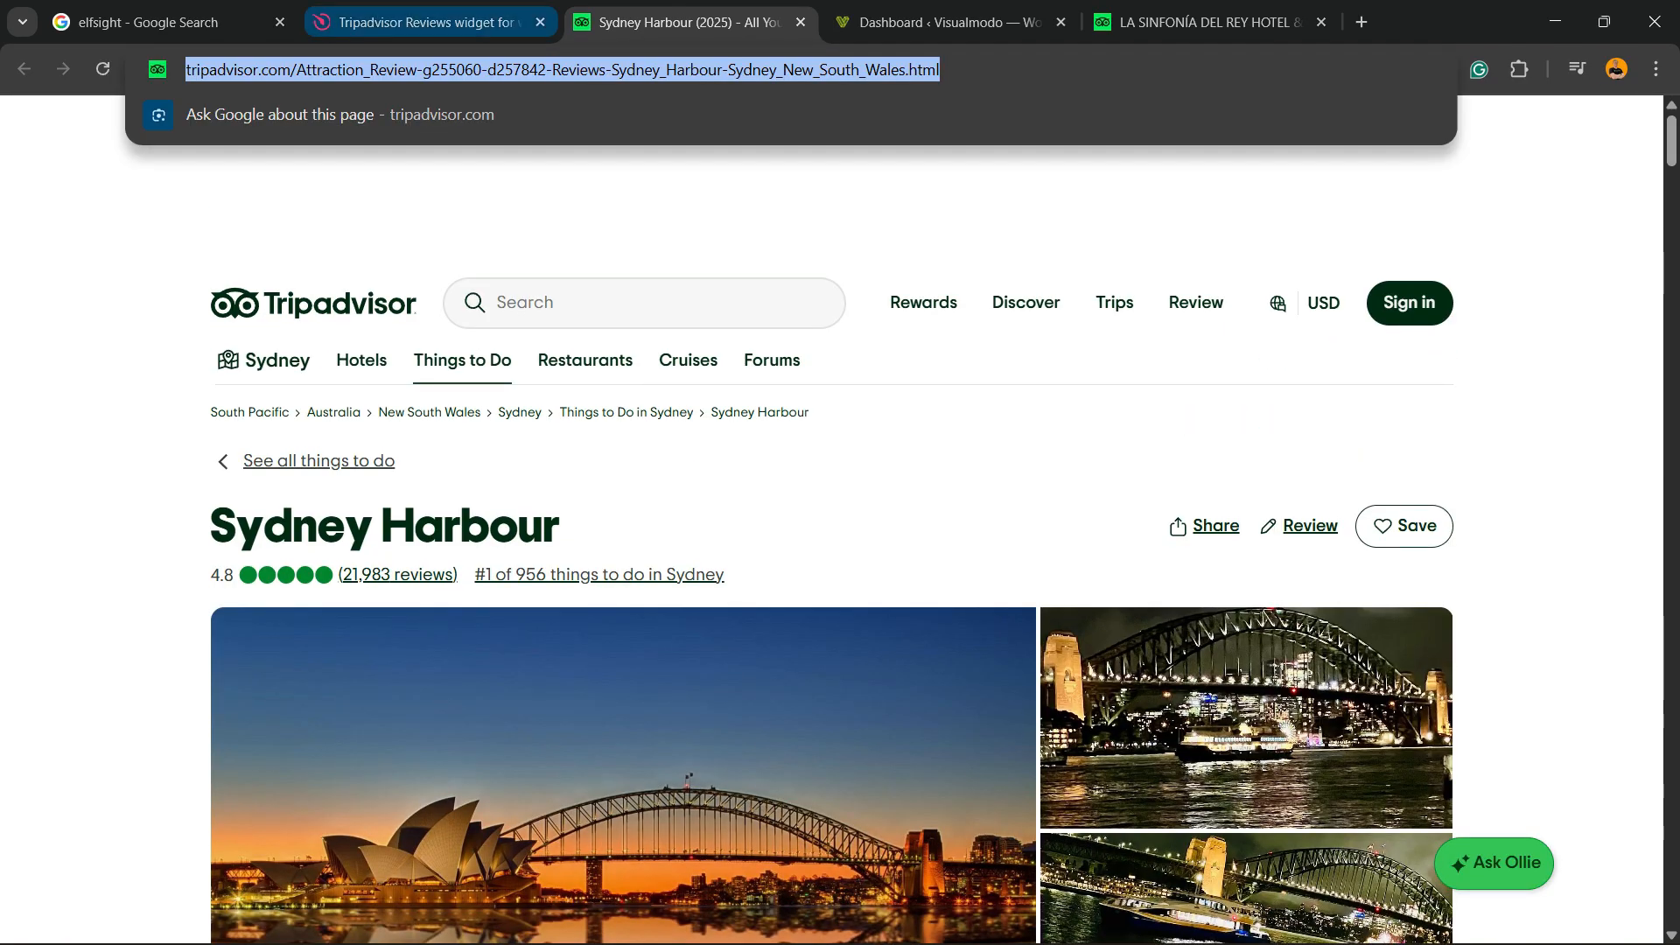
# Replace the widget's Tripadvisor URL with the copied Sydney Harbour attraction address
pyautogui.click(427, 23)
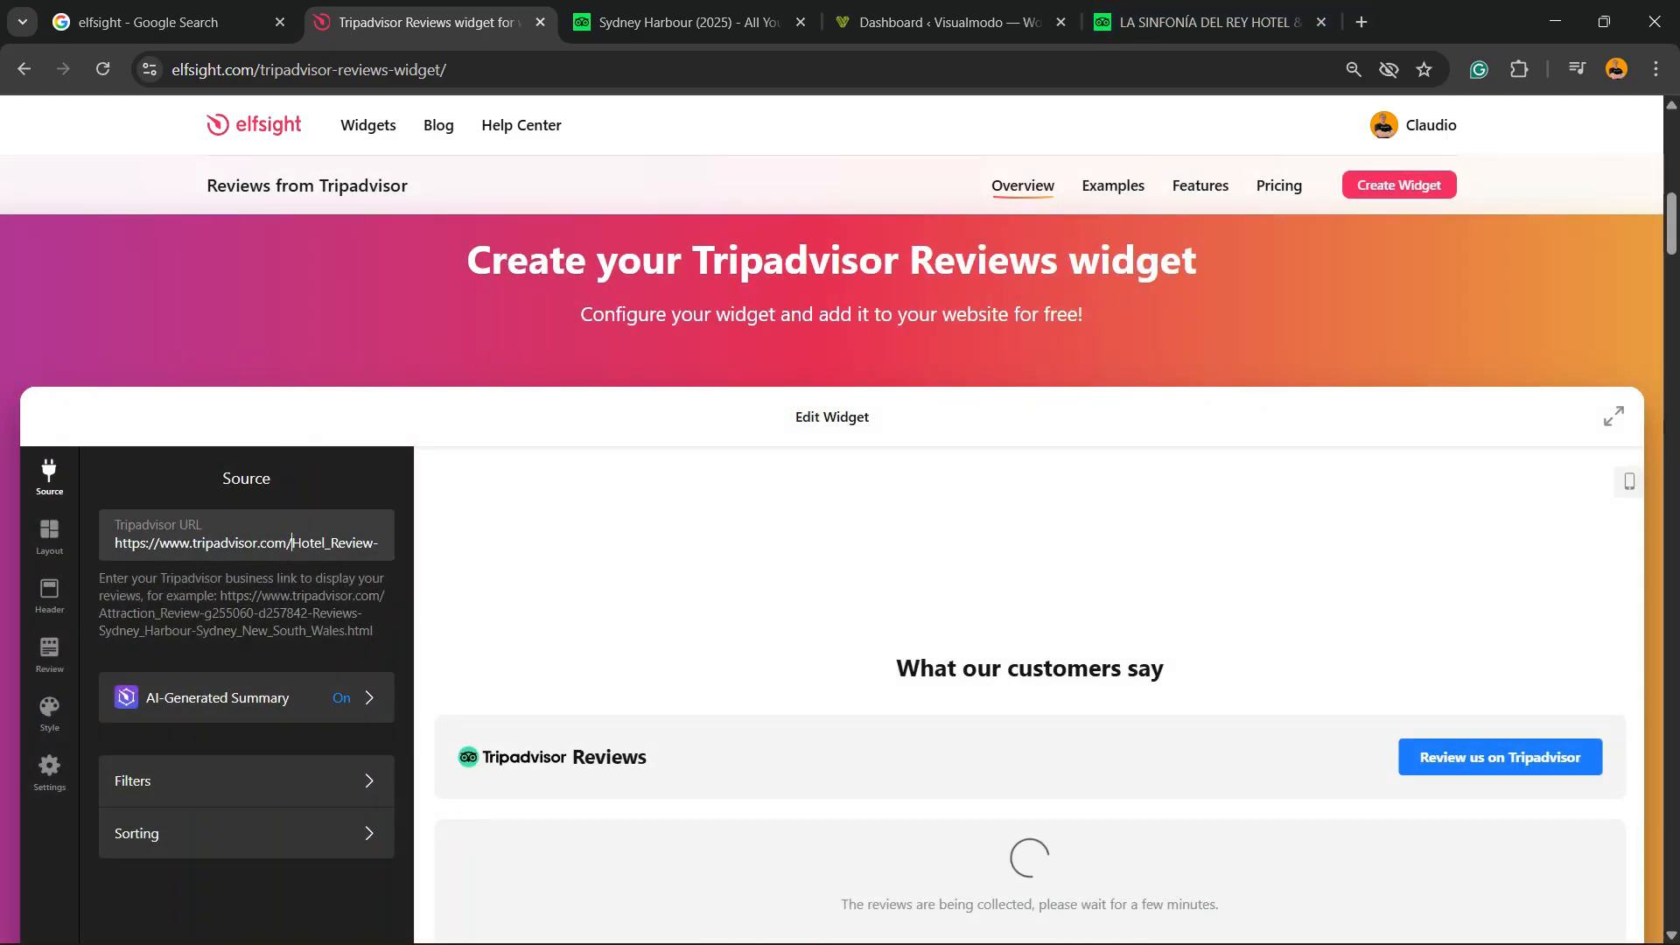
pyautogui.tripleClick(294, 544)
pyautogui.hotkey('ctrl', 'v')
pyautogui.scroll(-2, 840, 526)
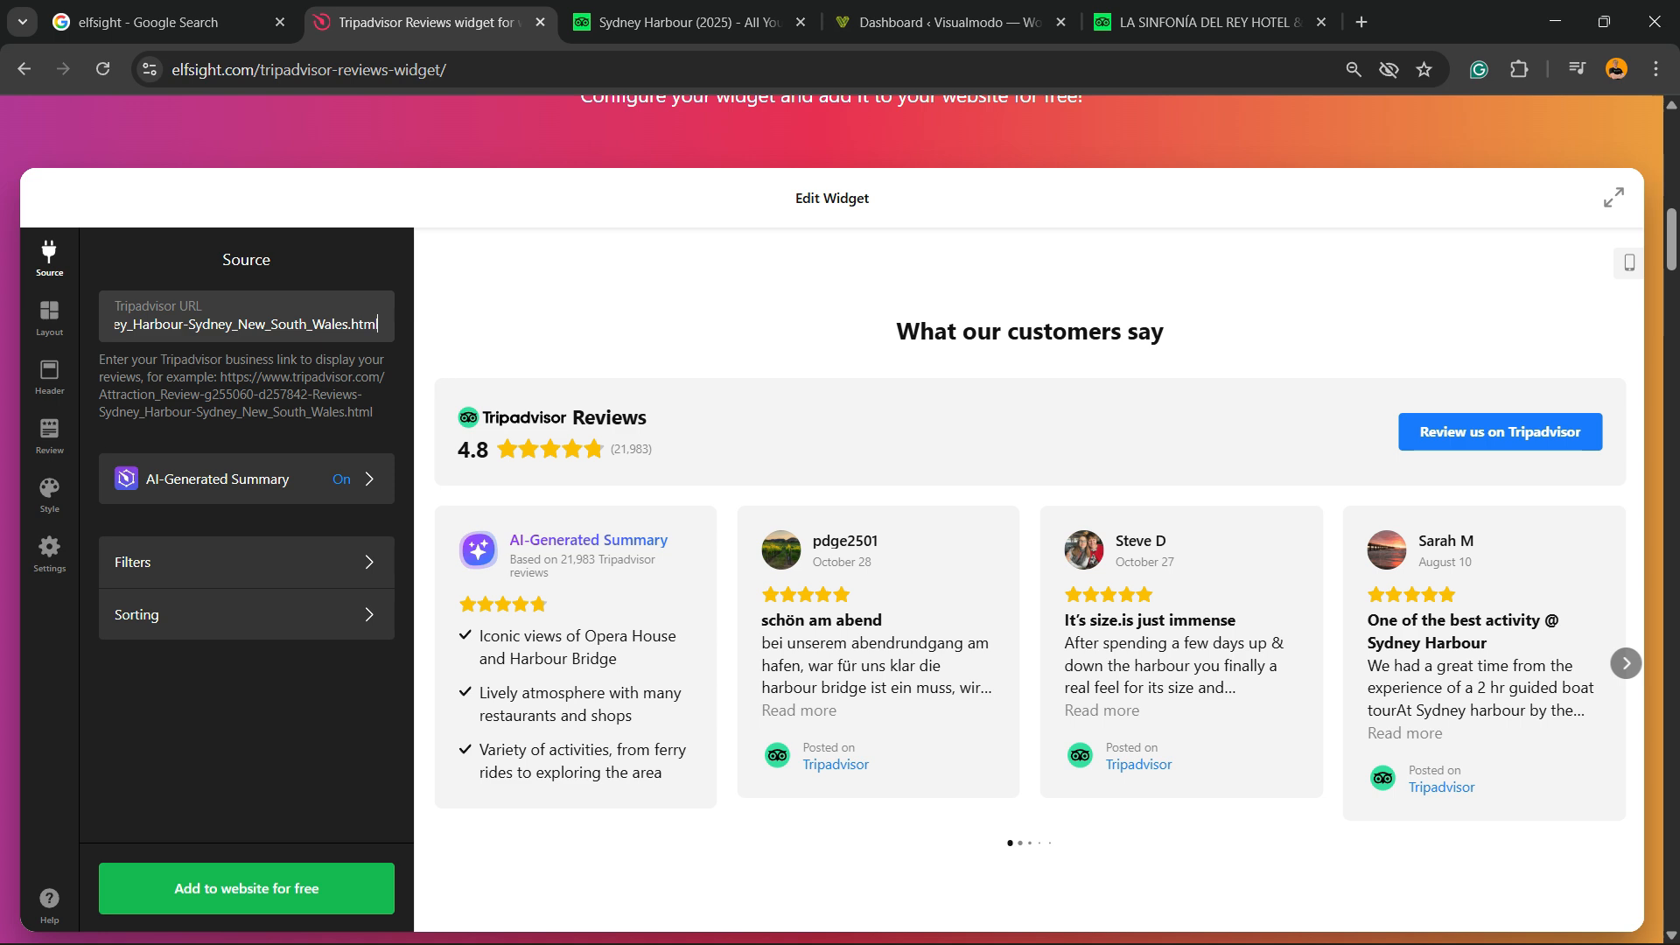
pyautogui.scroll(2, 840, 525)
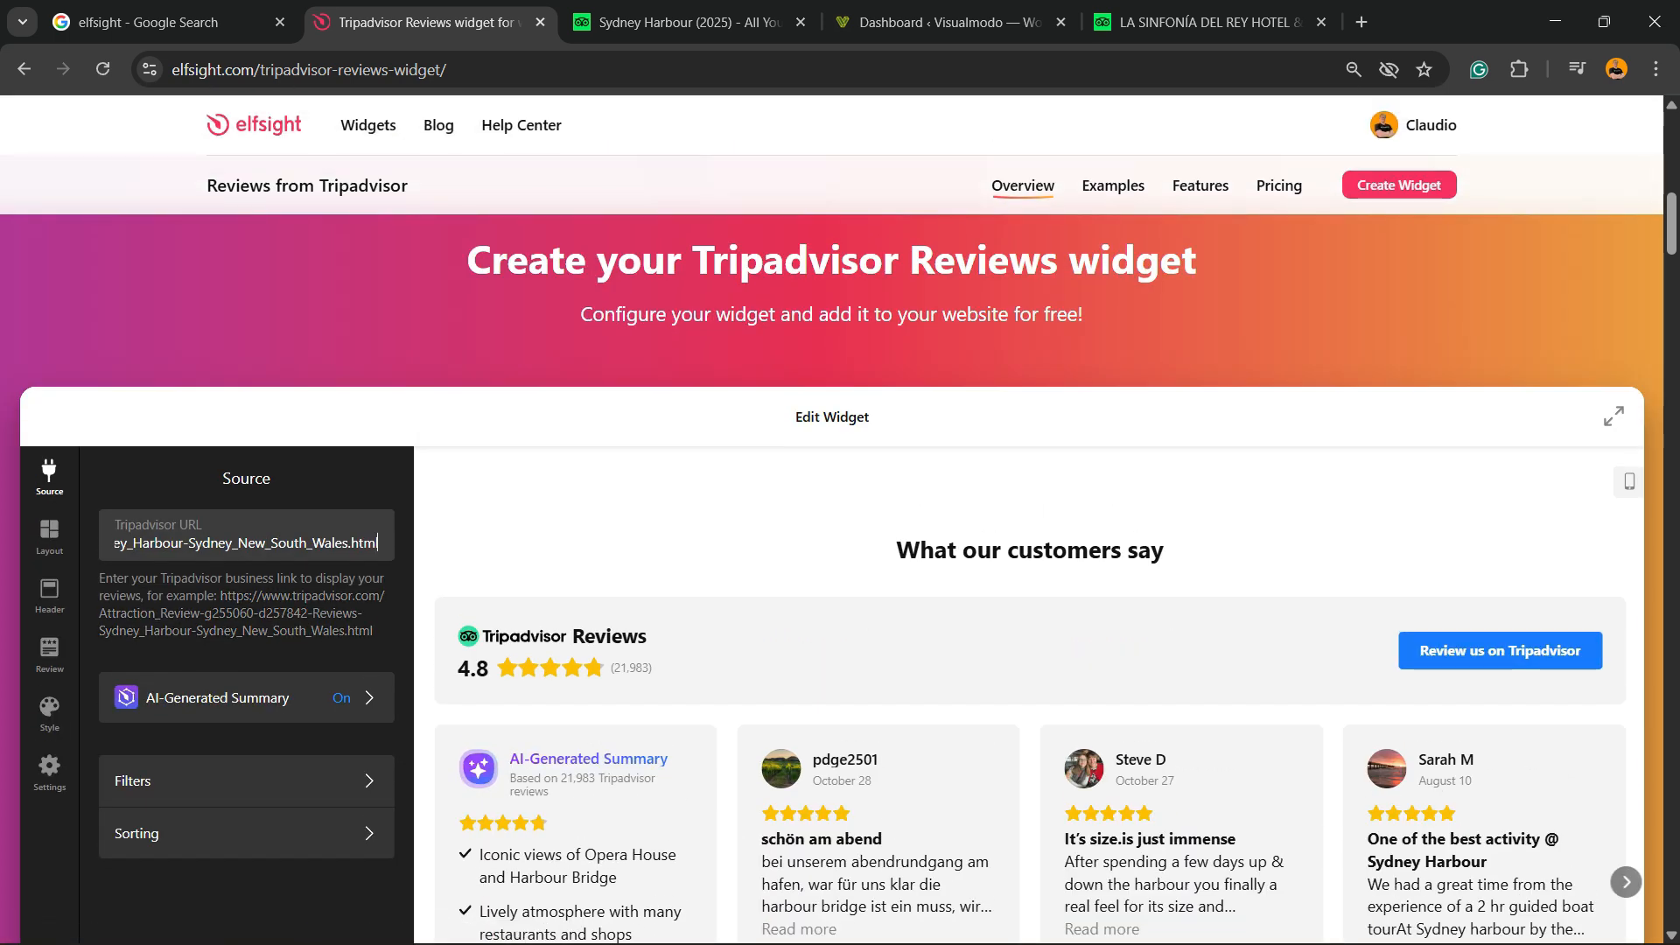
# Compare the Sydney Harbour attraction page with the La Sinfonía del Rey Hotel & Spa page on Tripadvisor, including their addresses and categories
pyautogui.hotkey('ctrl', 'Tab')
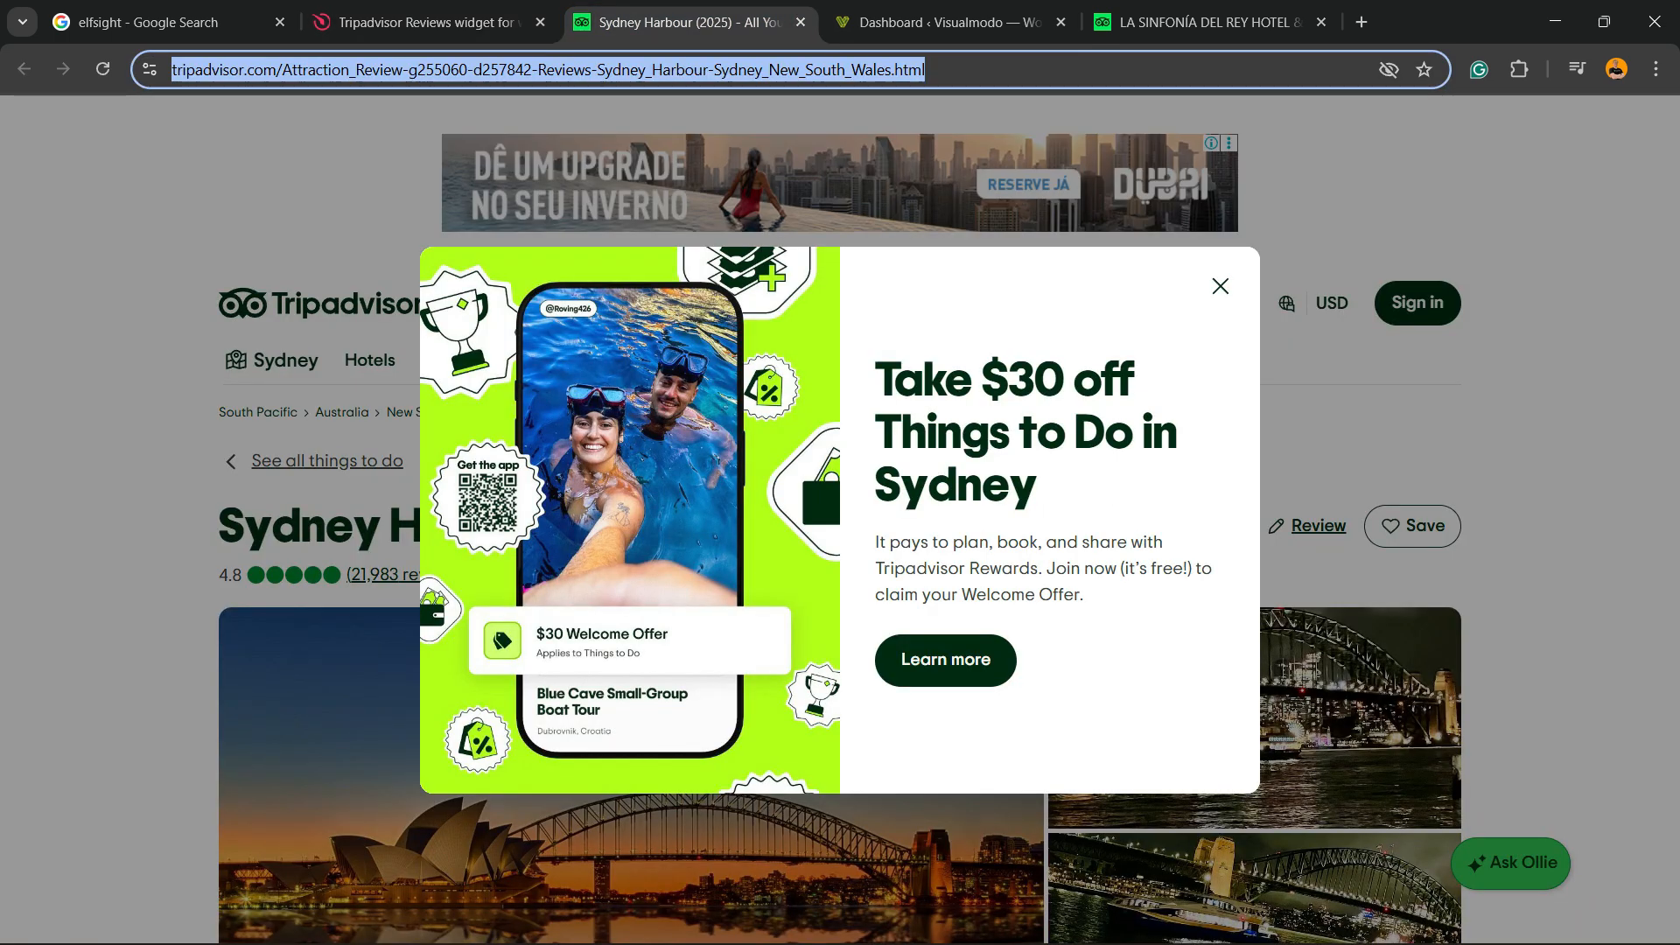
pyautogui.press('Escape')
pyautogui.scroll(-5, 840, 525)
pyautogui.scroll(5, 840, 525)
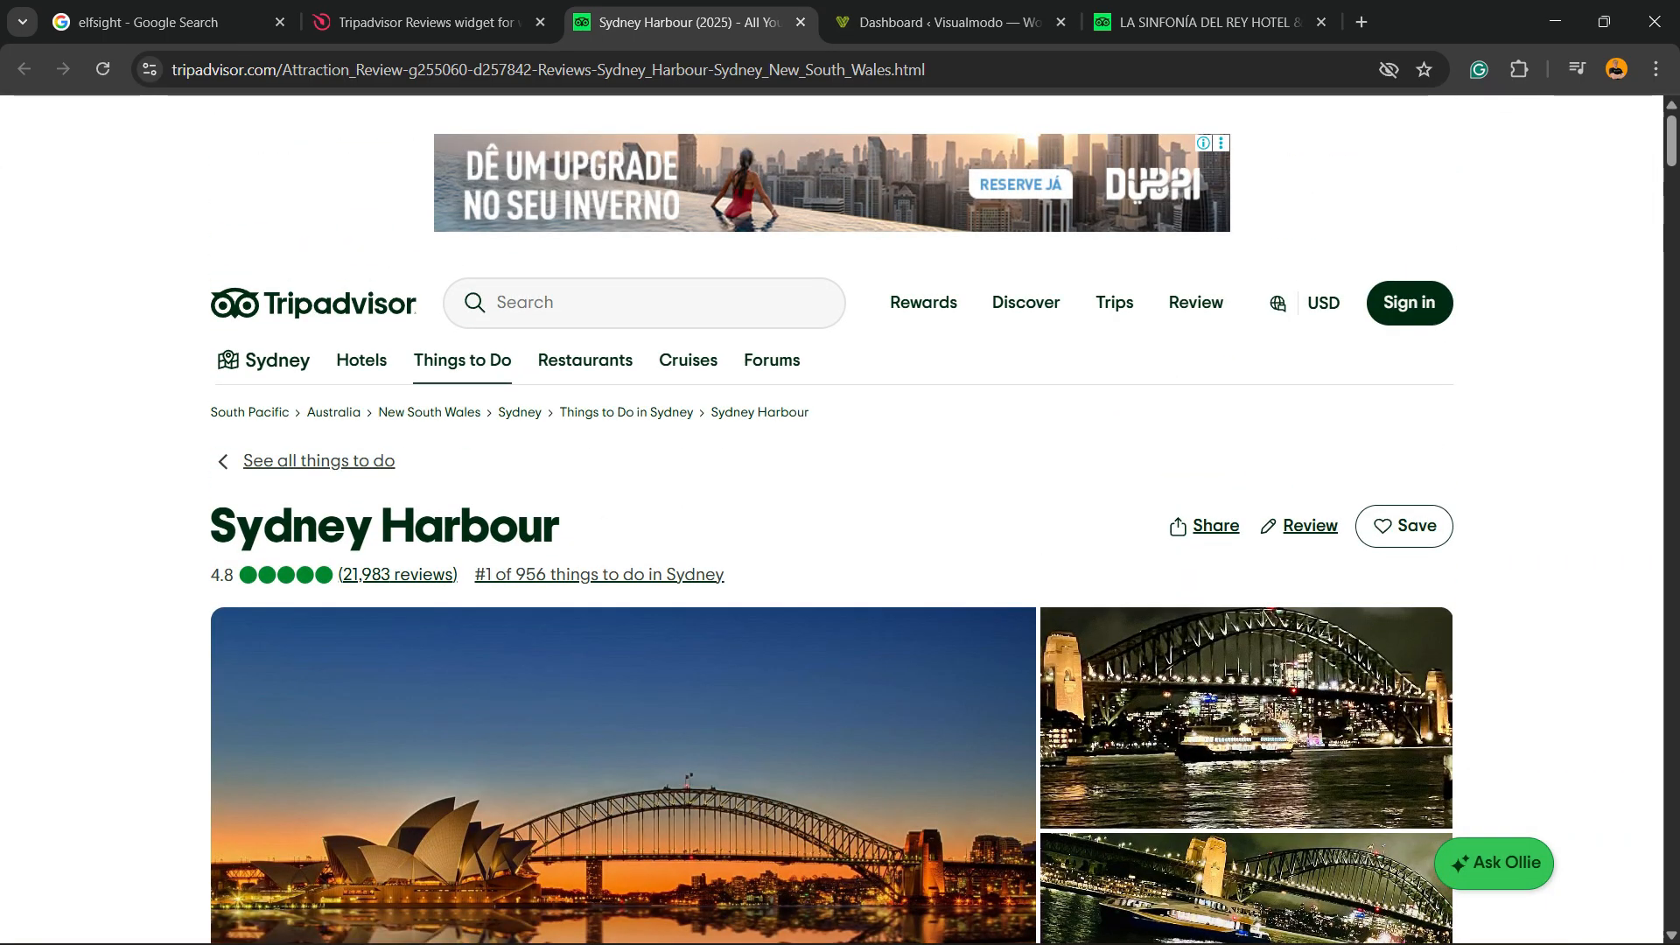
pyautogui.hotkey('ctrl', 'Tab')
pyautogui.hotkey('ctrl', 'Tab')
pyautogui.scroll(20, 831, 525)
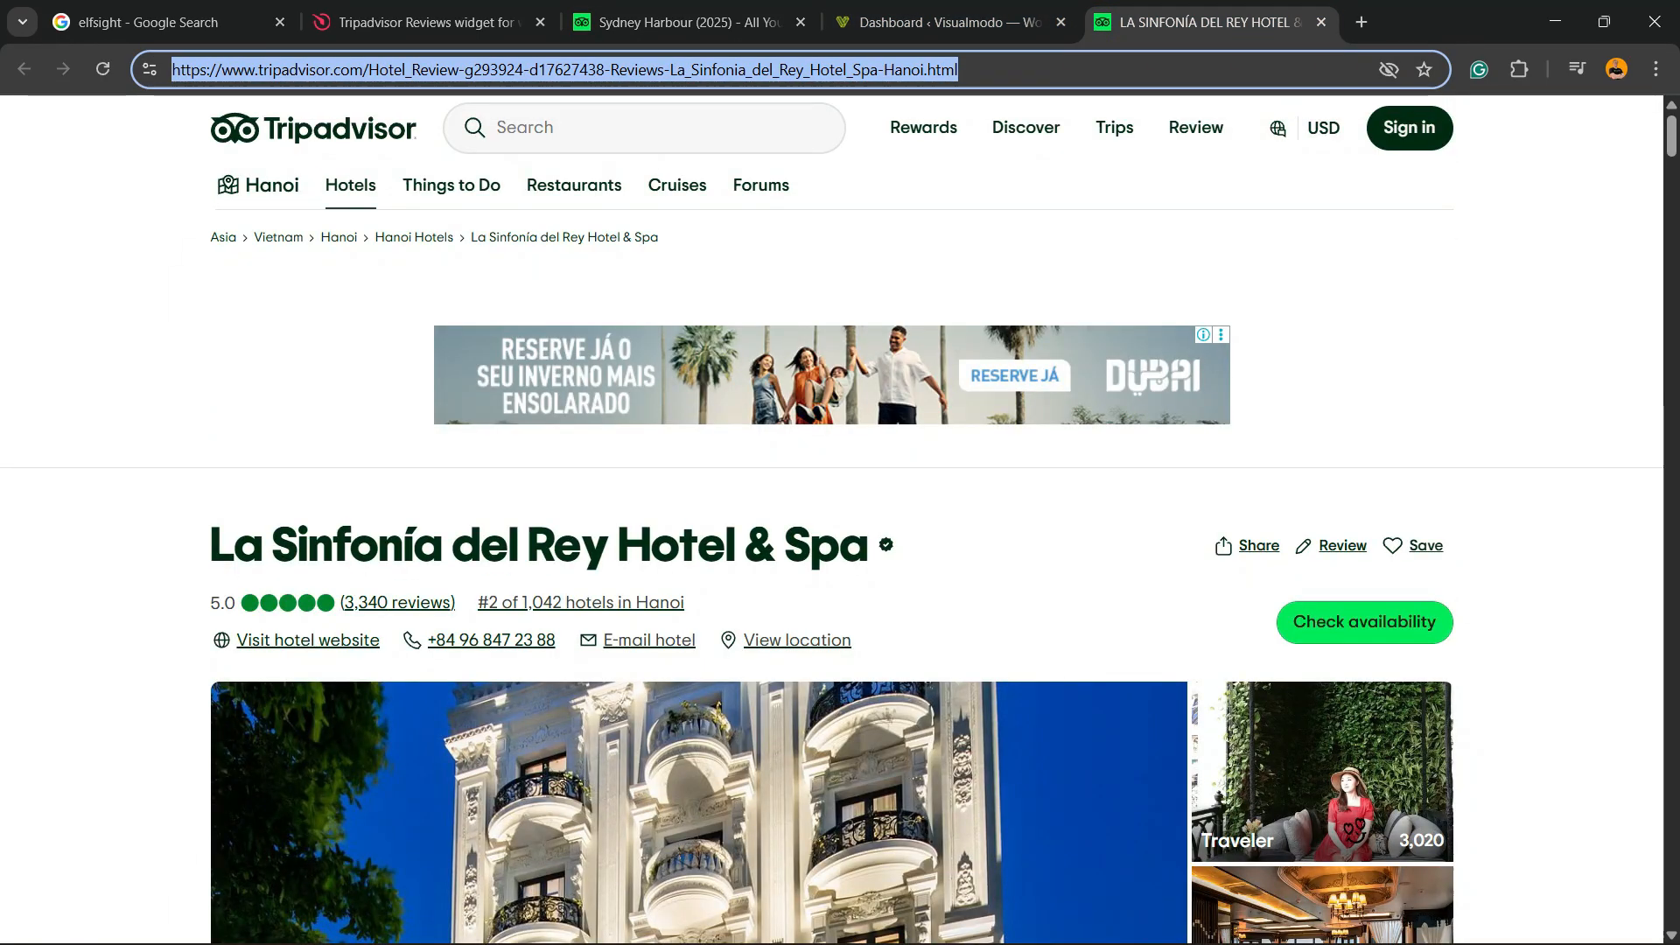
pyautogui.moveTo(813, 188); pyautogui.dragTo(515, 187)
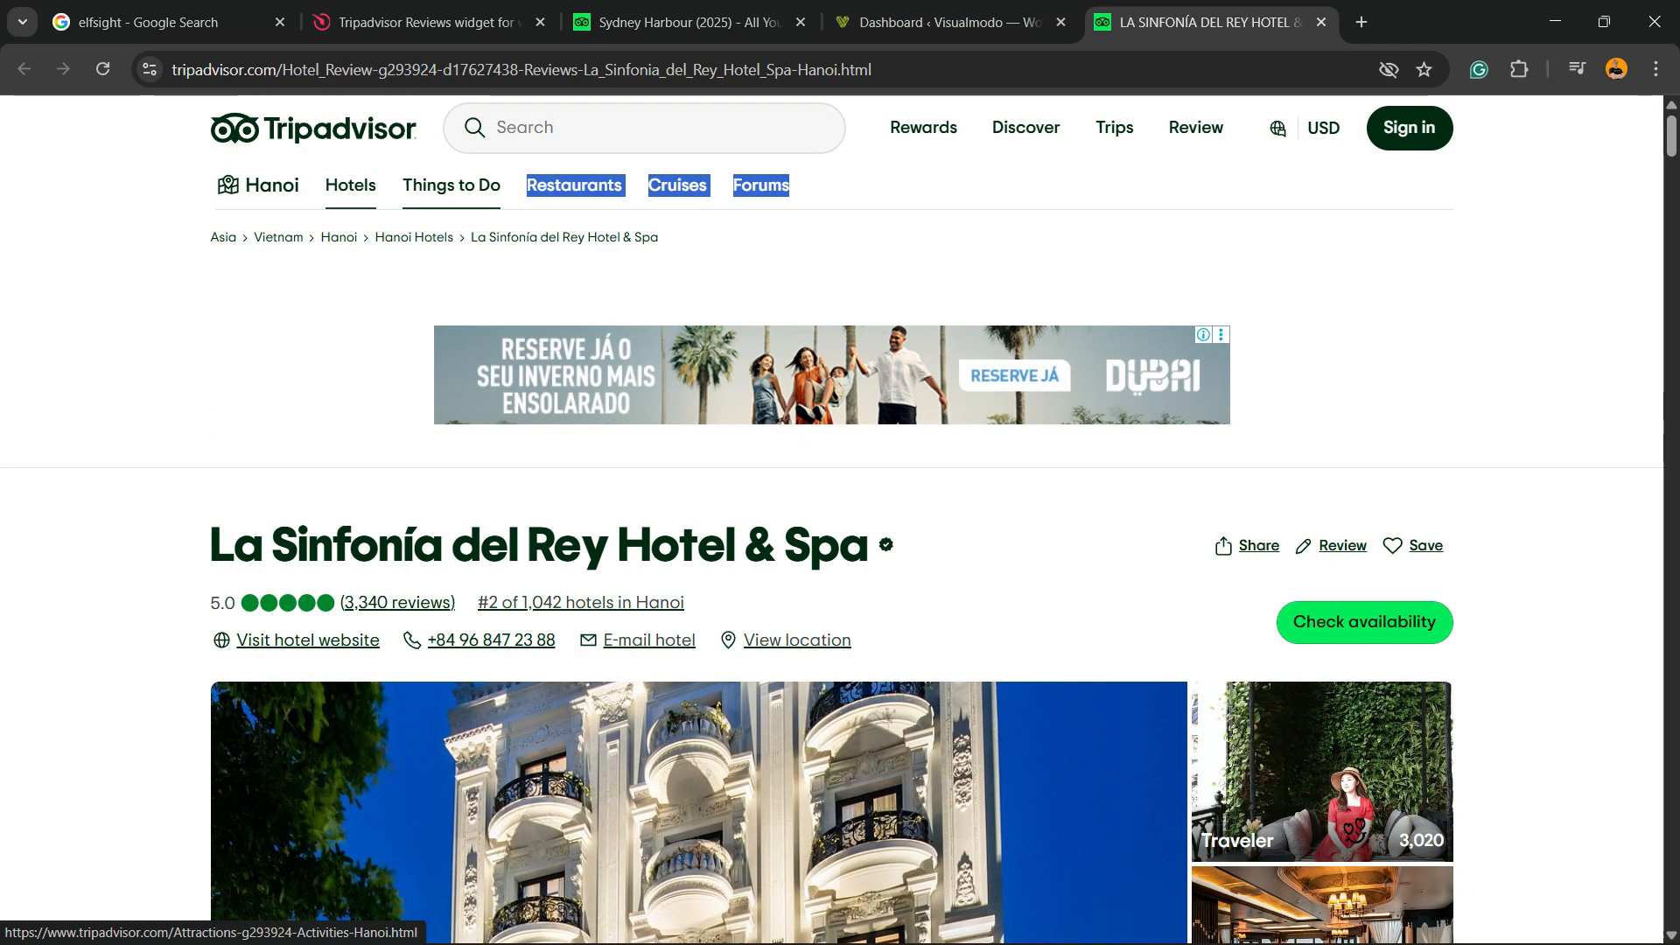
# Browse Things to Do in Hanoi, open the Sapa 2 Days 1 Night tour page to check its address, and return to the widget editor
pyautogui.click(452, 186)
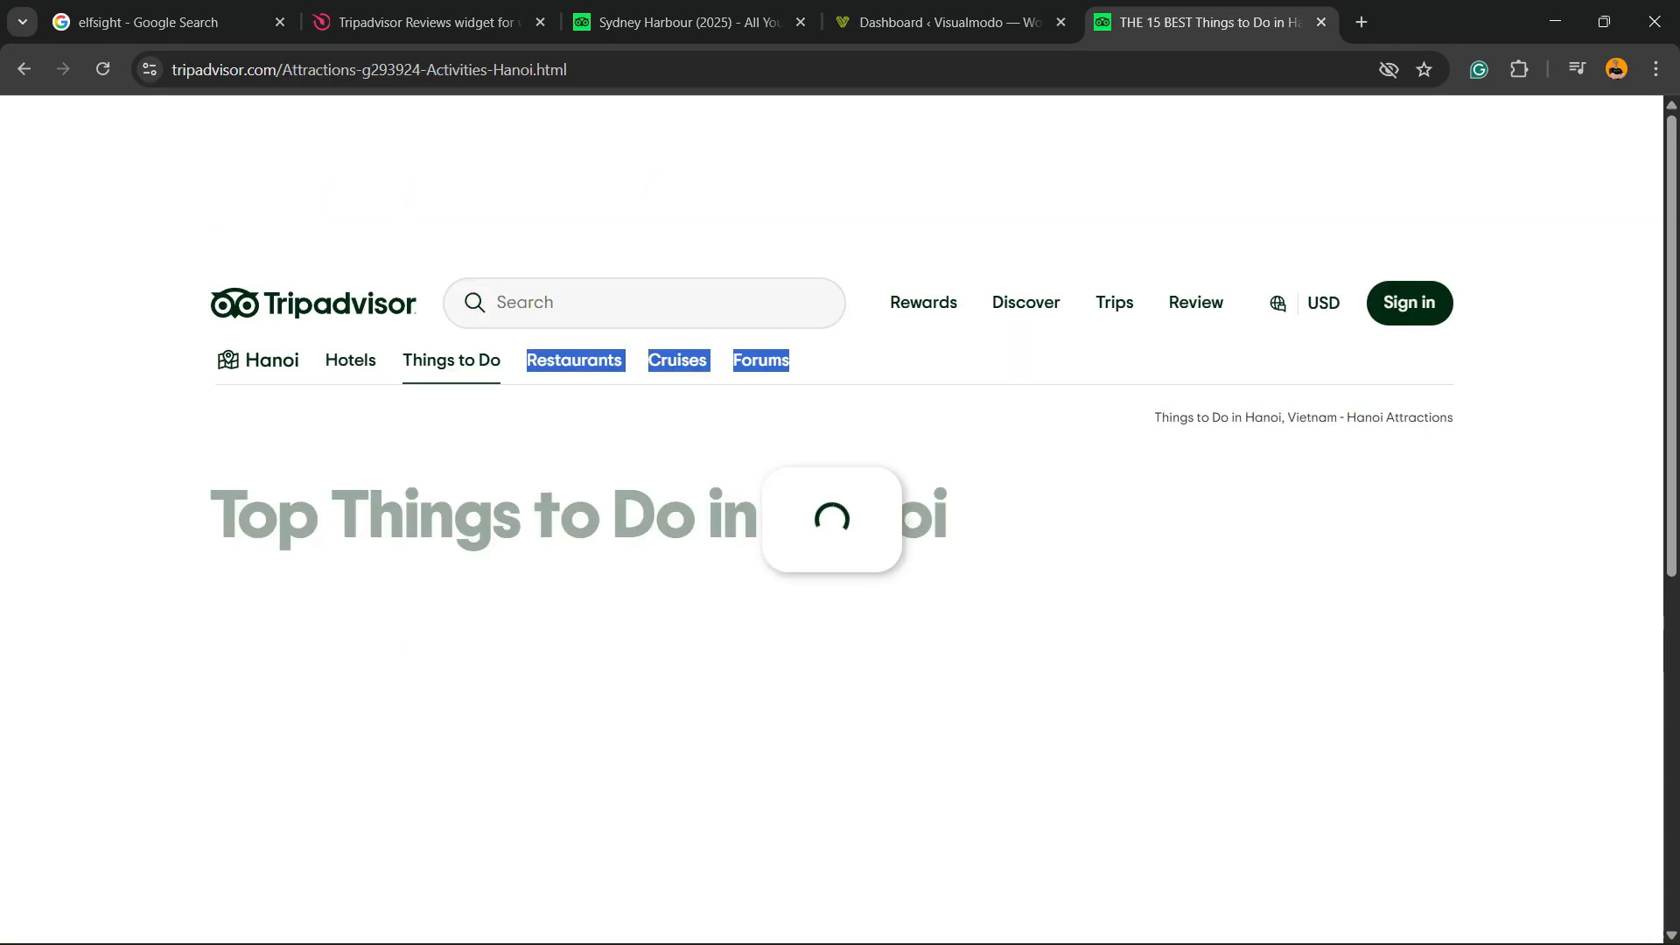
pyautogui.scroll(-5, 832, 520)
pyautogui.scroll(5, 831, 520)
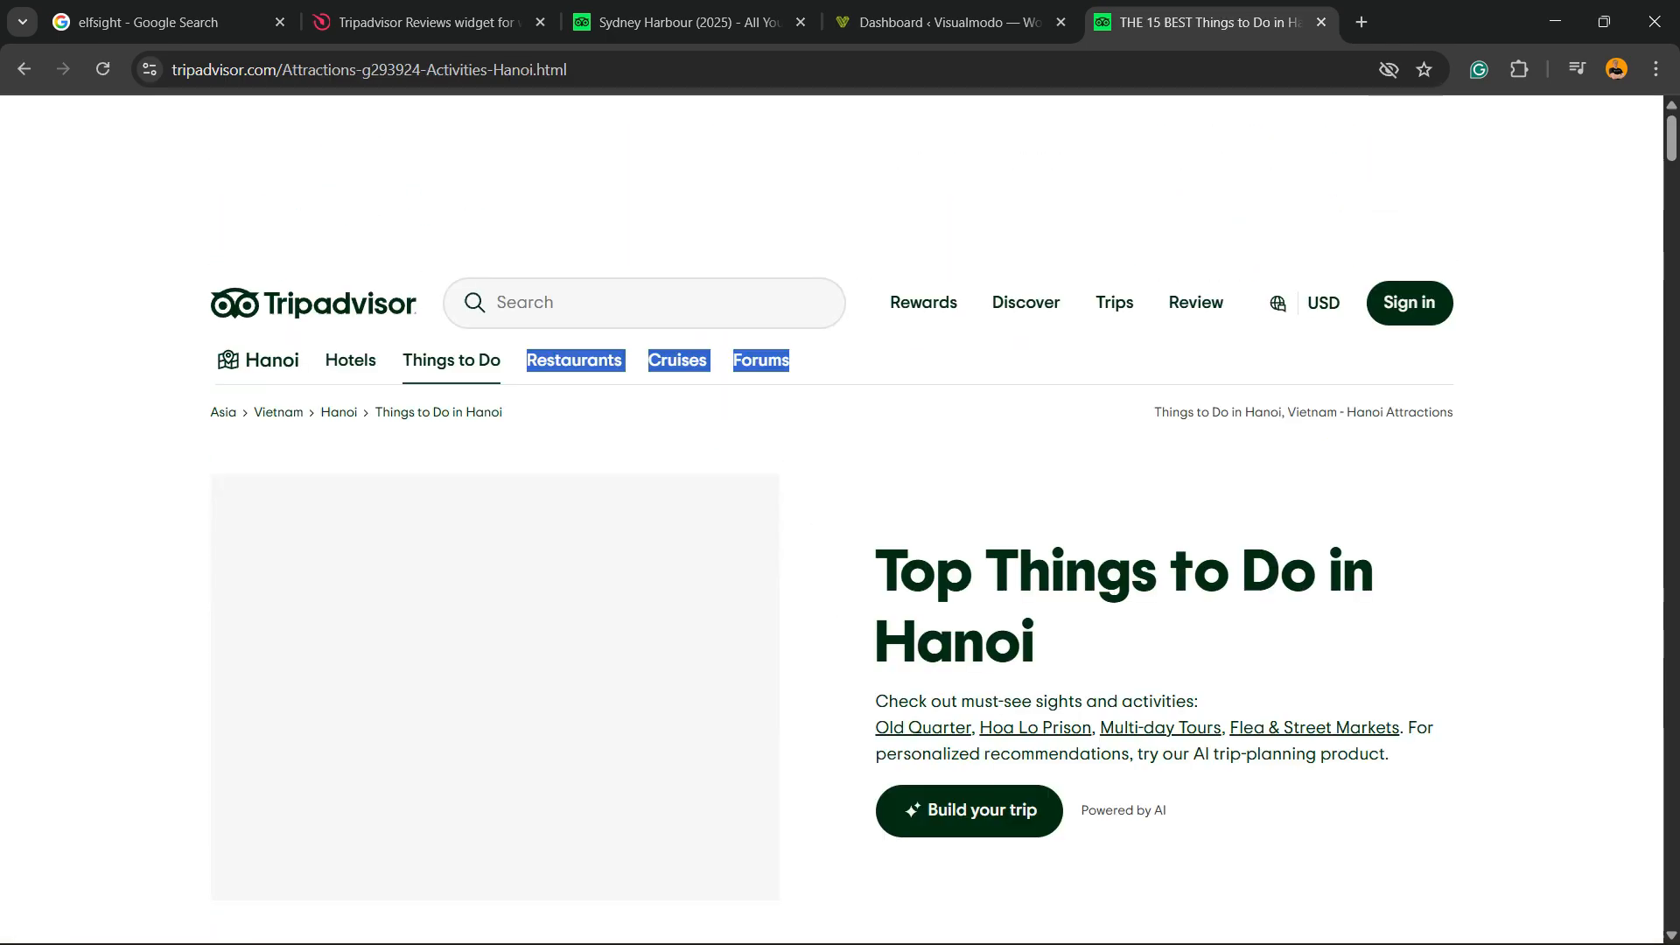
pyautogui.scroll(-13, 831, 520)
pyautogui.scroll(-5, 665, 343)
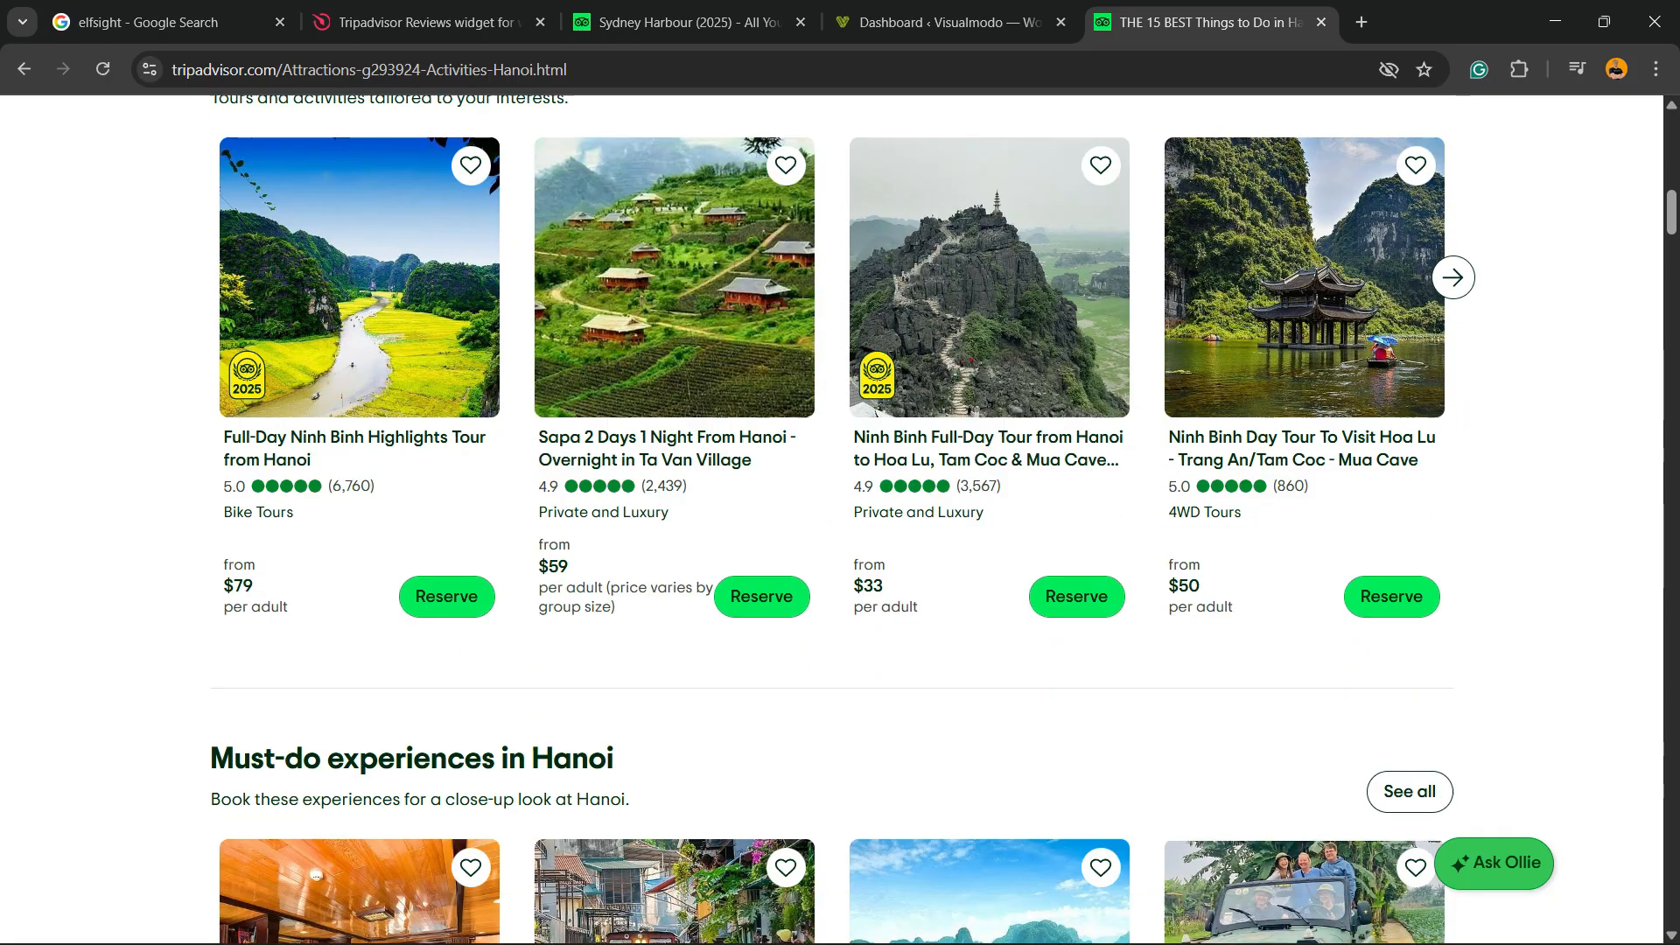
pyautogui.click(665, 343)
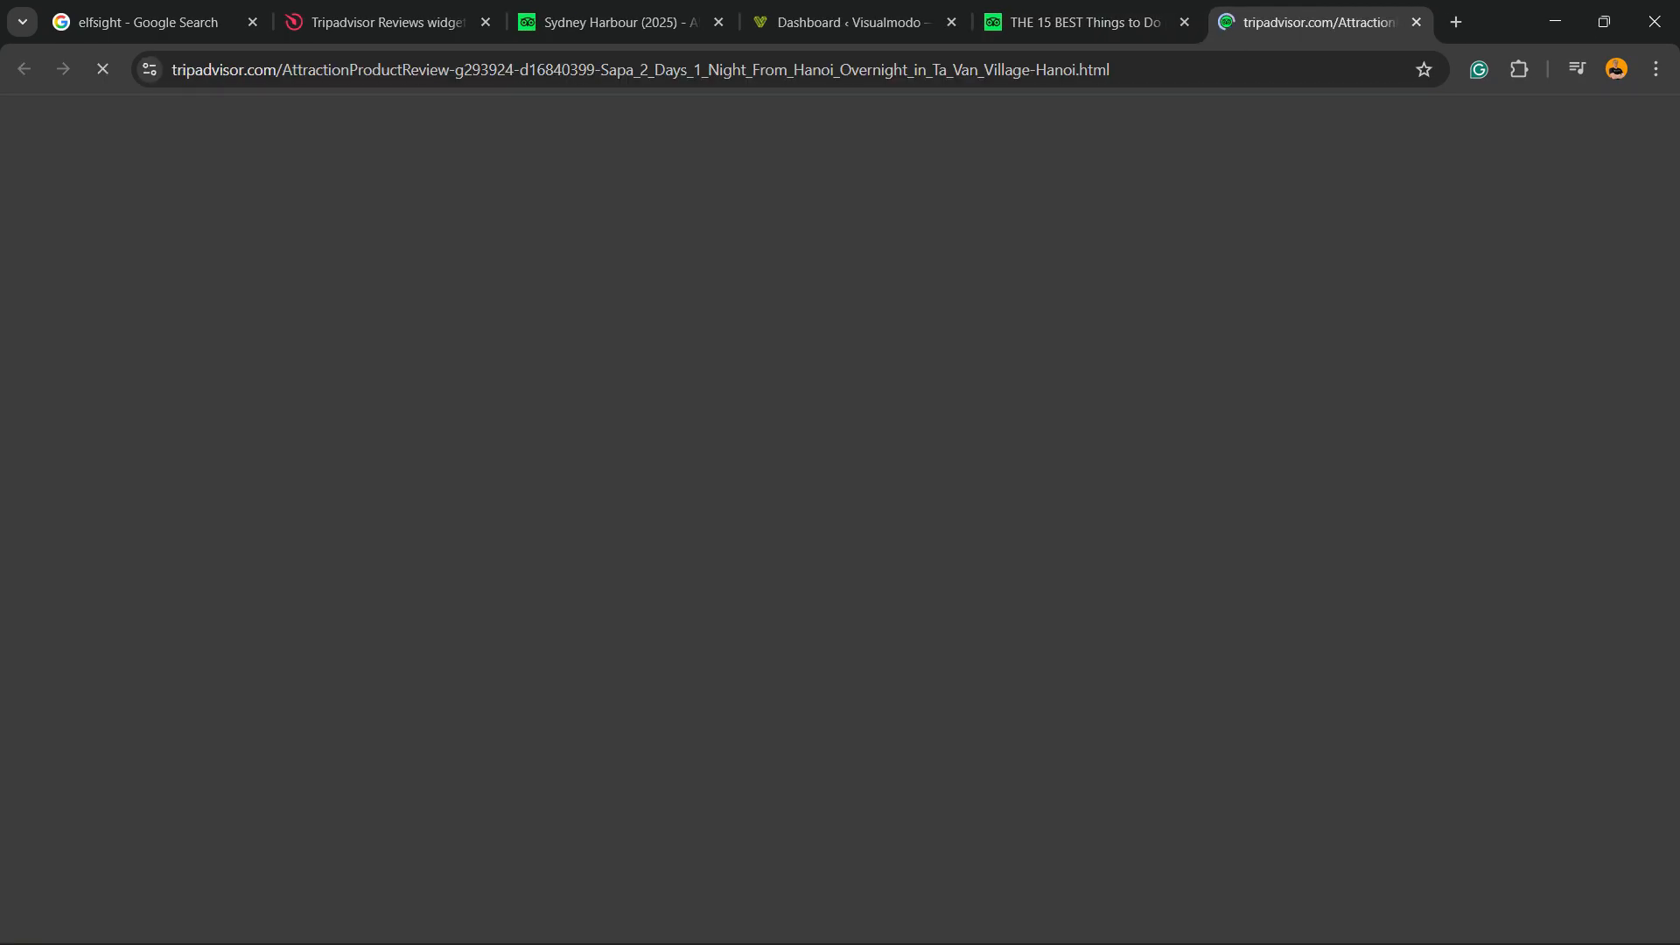
pyautogui.hotkey('ctrl', 'l')
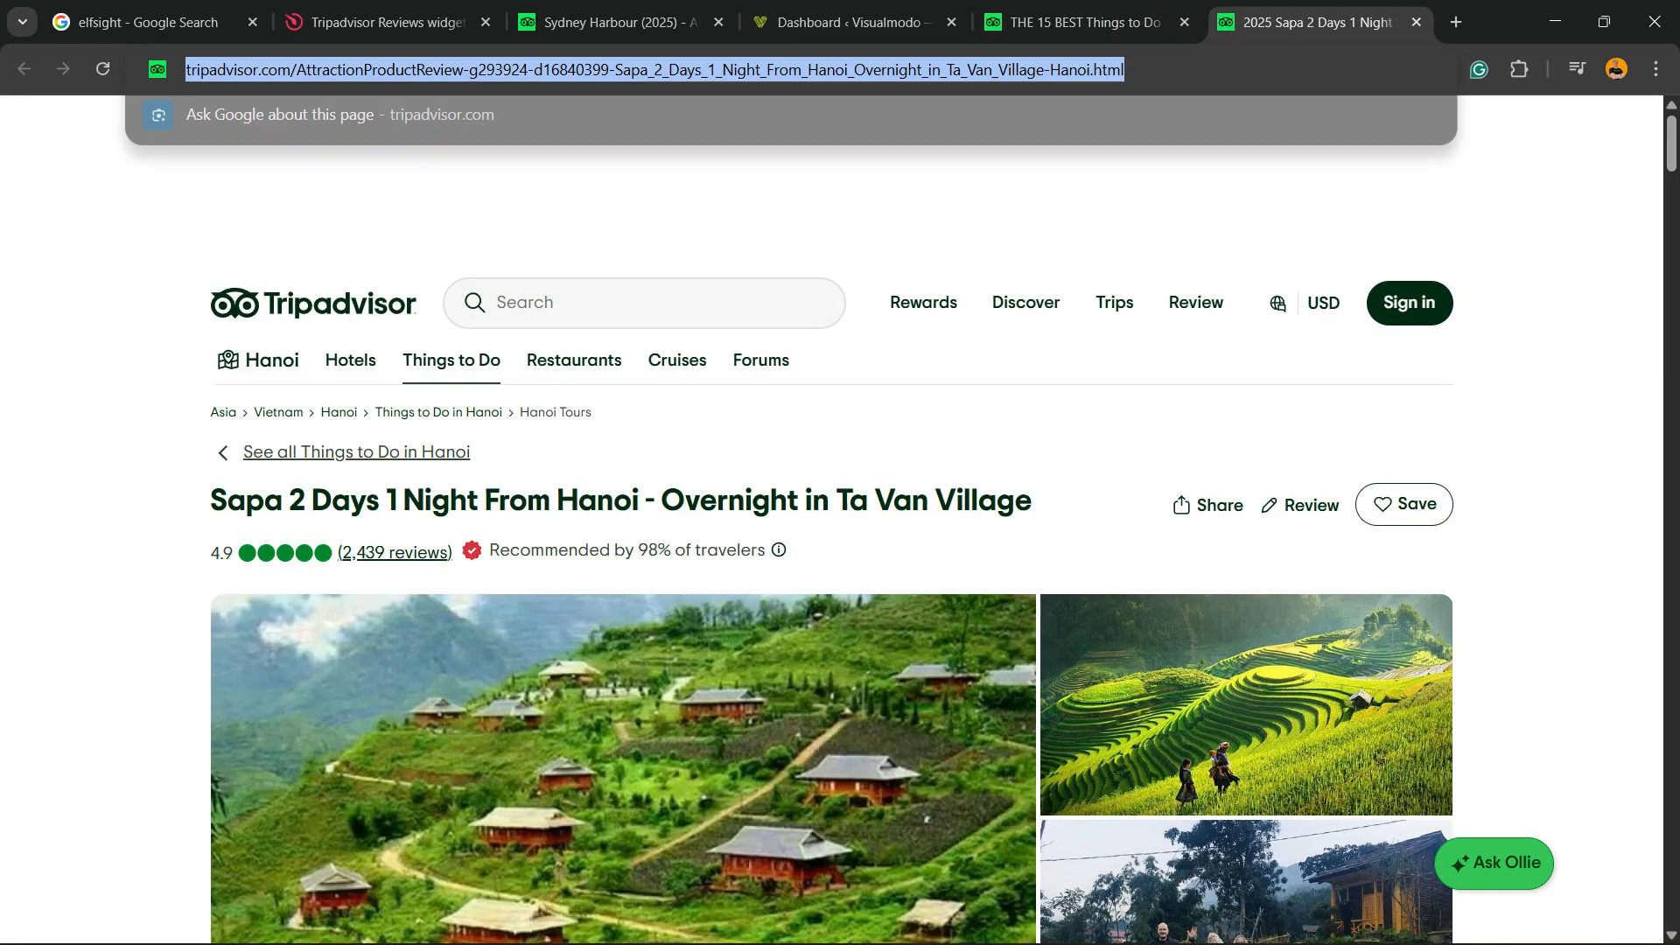
pyautogui.click(385, 22)
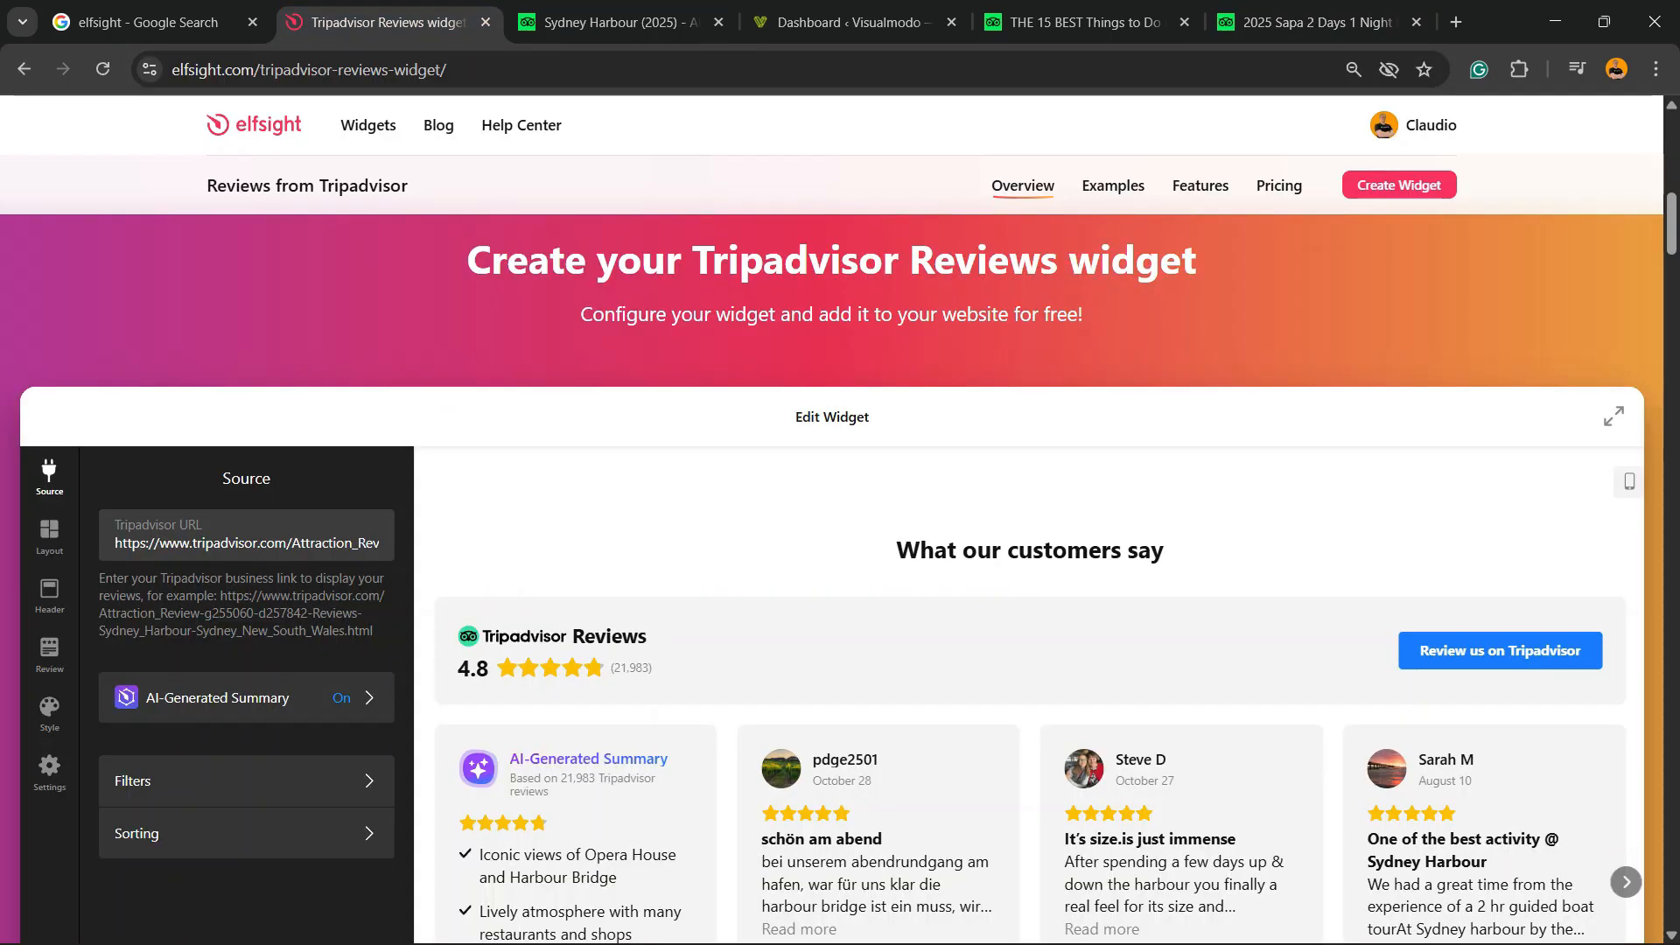
# Add the Sydney Harbour reviews widget to the website for free and zoom the full dashboard editor out to fit its preview
pyautogui.scroll(-2, 840, 525)
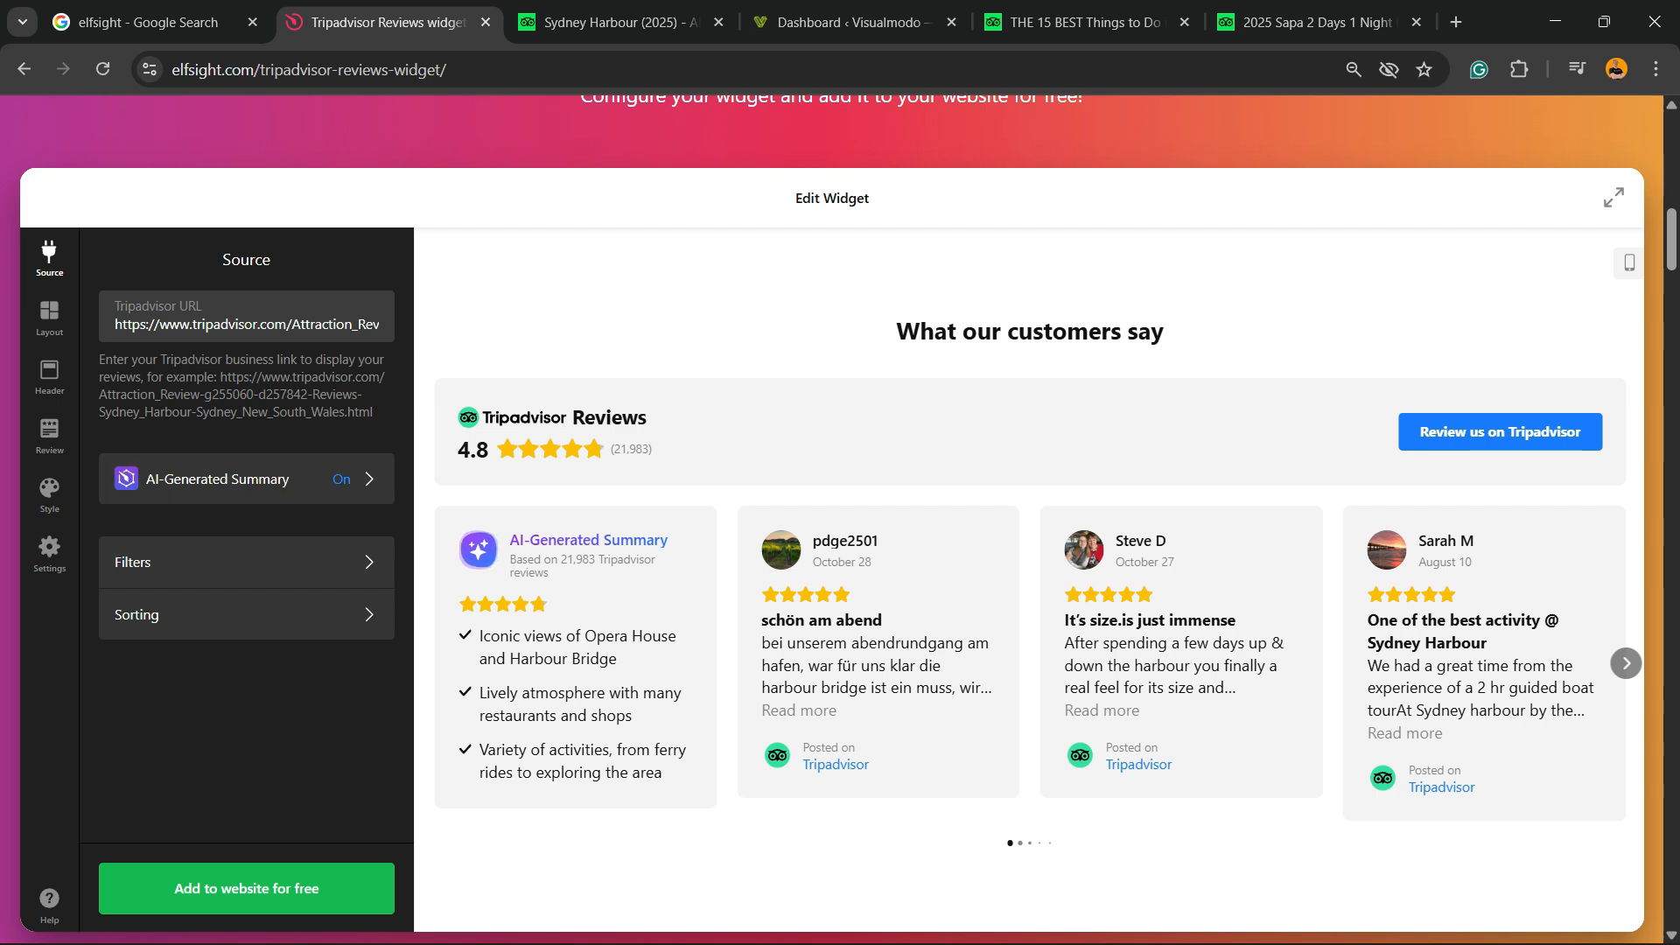
pyautogui.scroll(-2, 832, 525)
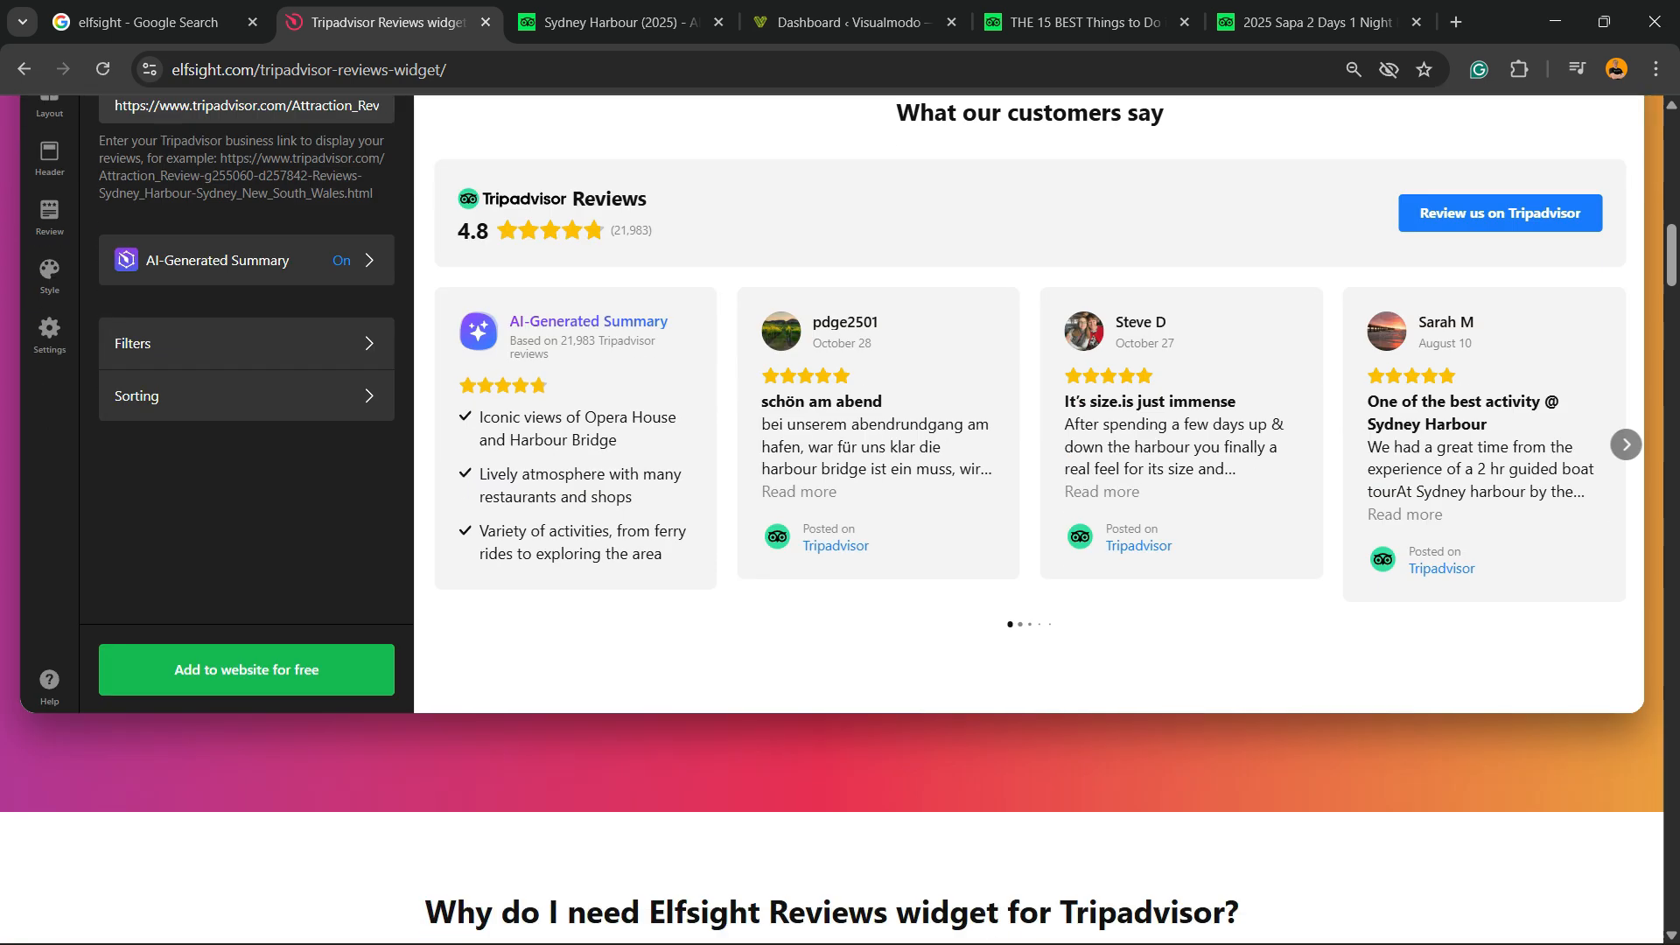
pyautogui.click(247, 670)
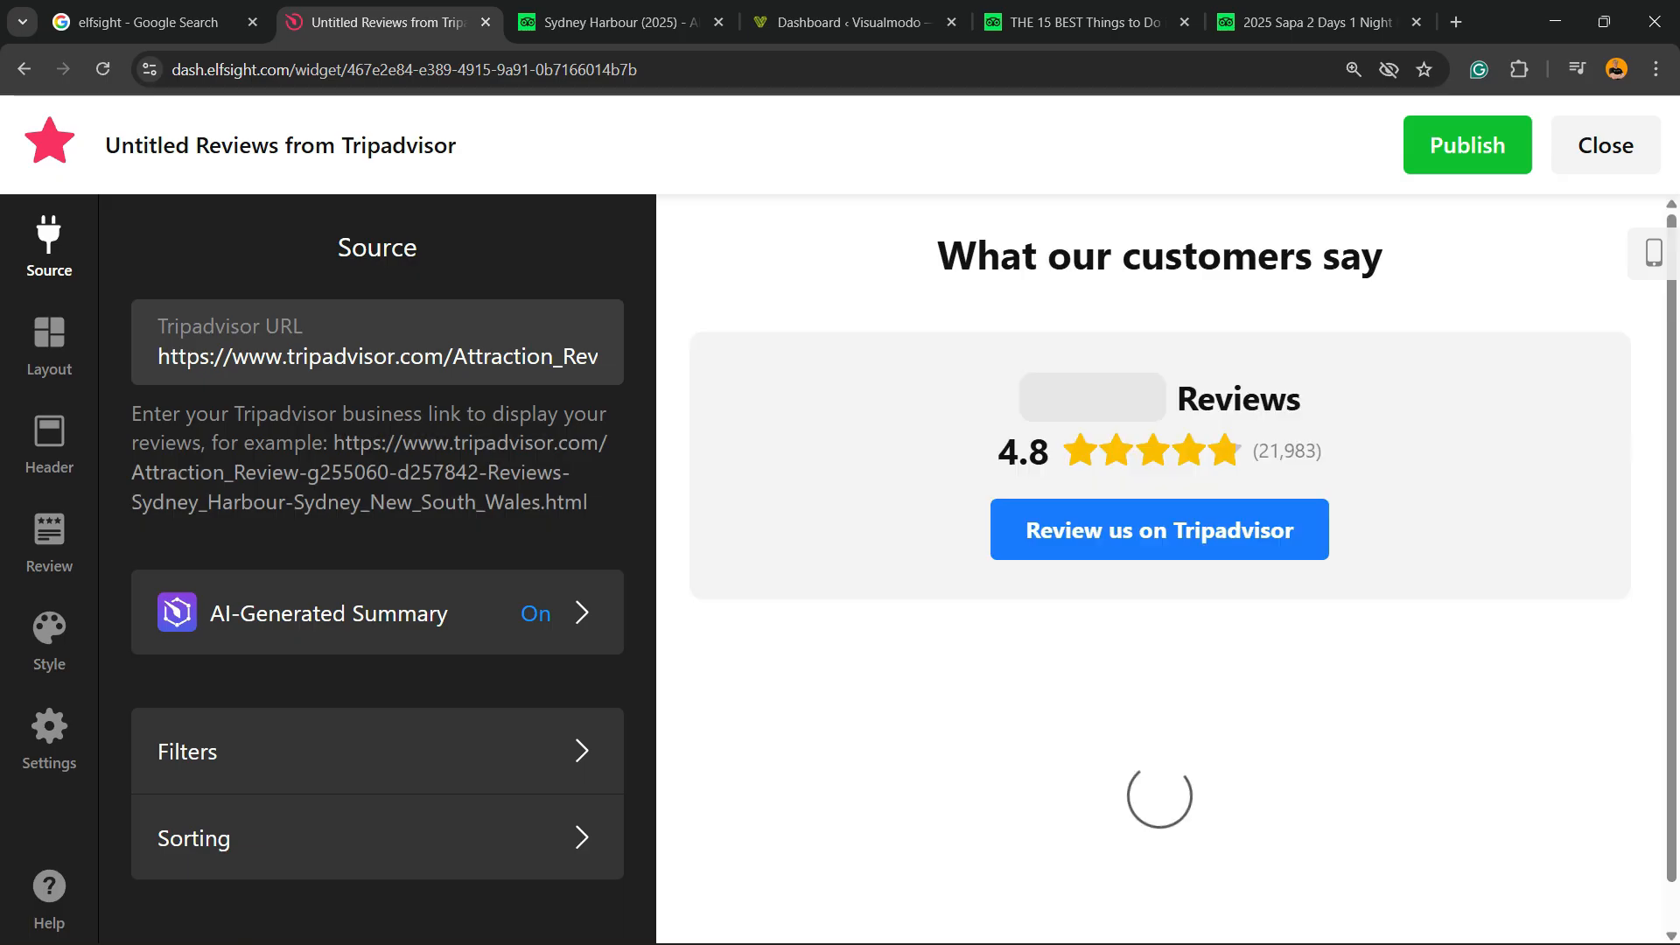
pyautogui.scroll(-3, 1160, 569)
pyautogui.hotkey('ctrl', '-')
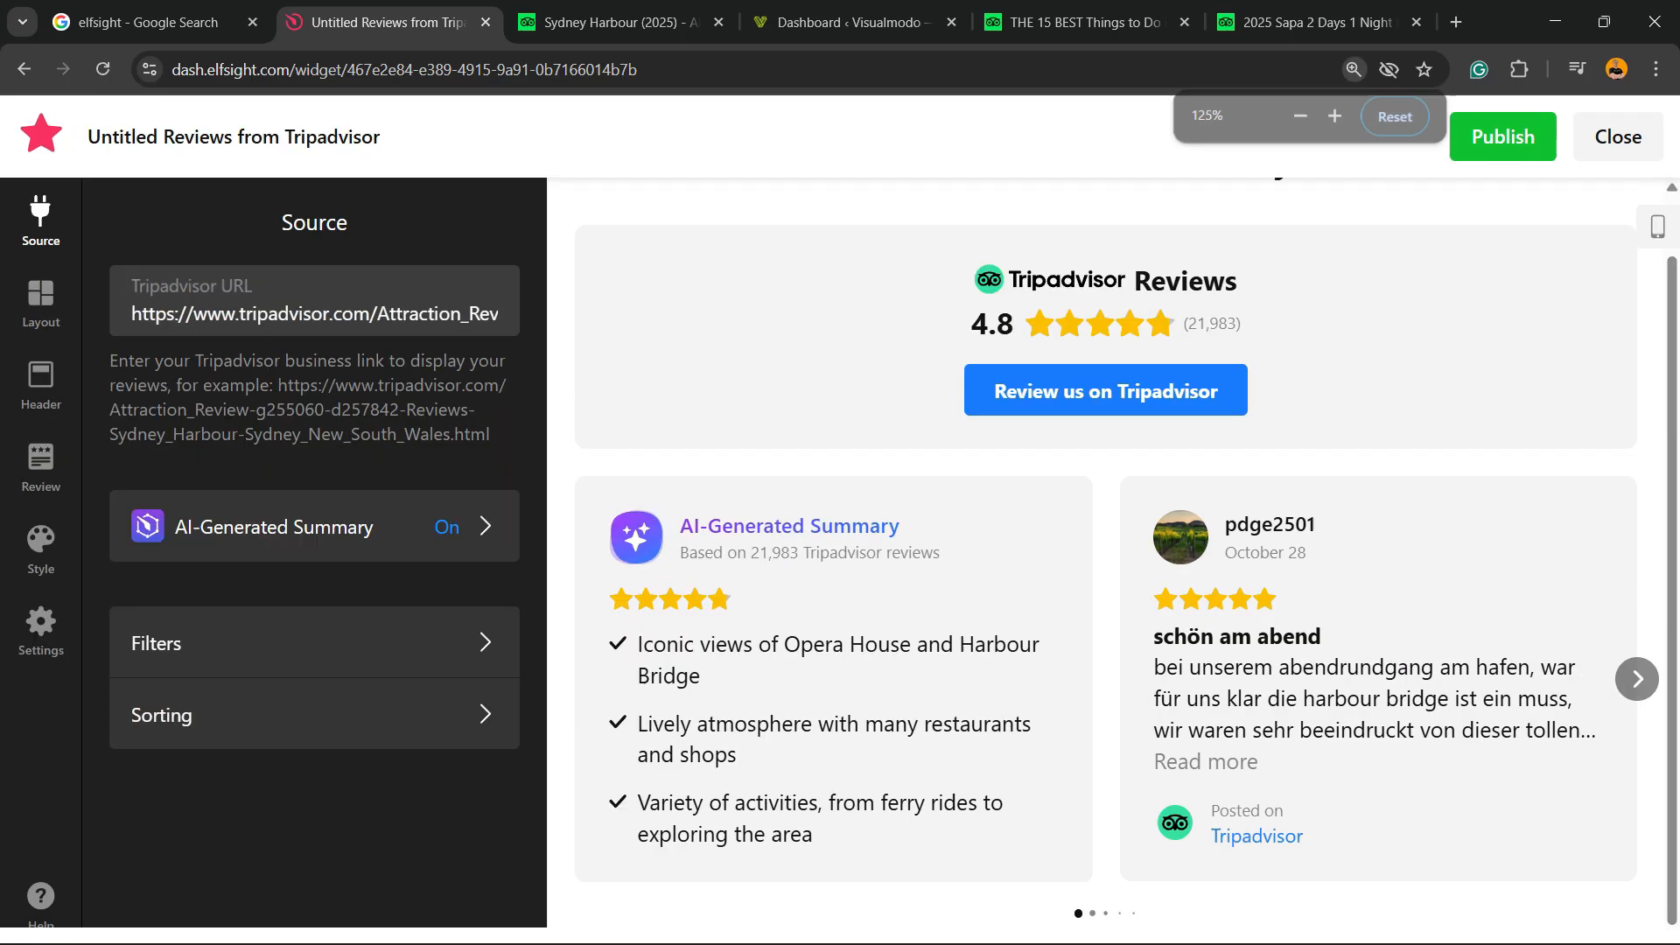
pyautogui.hotkey('ctrl', '-')
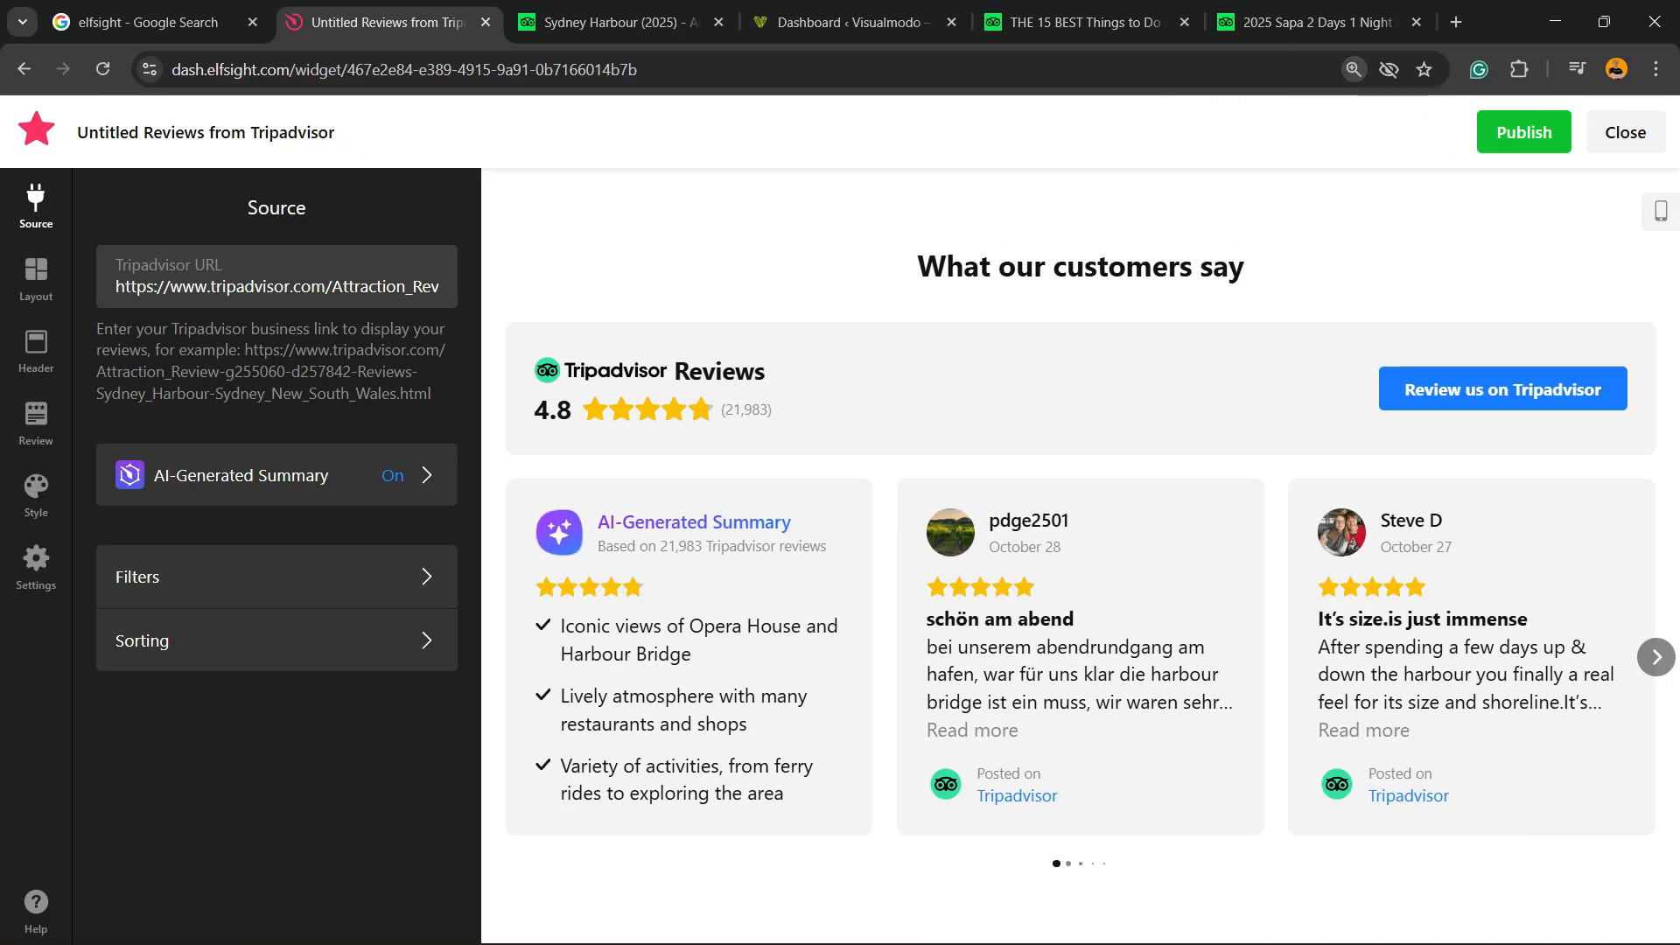
# Publish the Tripadvisor reviews widget, review the plan features, and choose the Free plan to install it
pyautogui.hotkey('ctrl', '+')
pyautogui.hotkey('ctrl', '+')
pyautogui.hotkey('ctrl', '-')
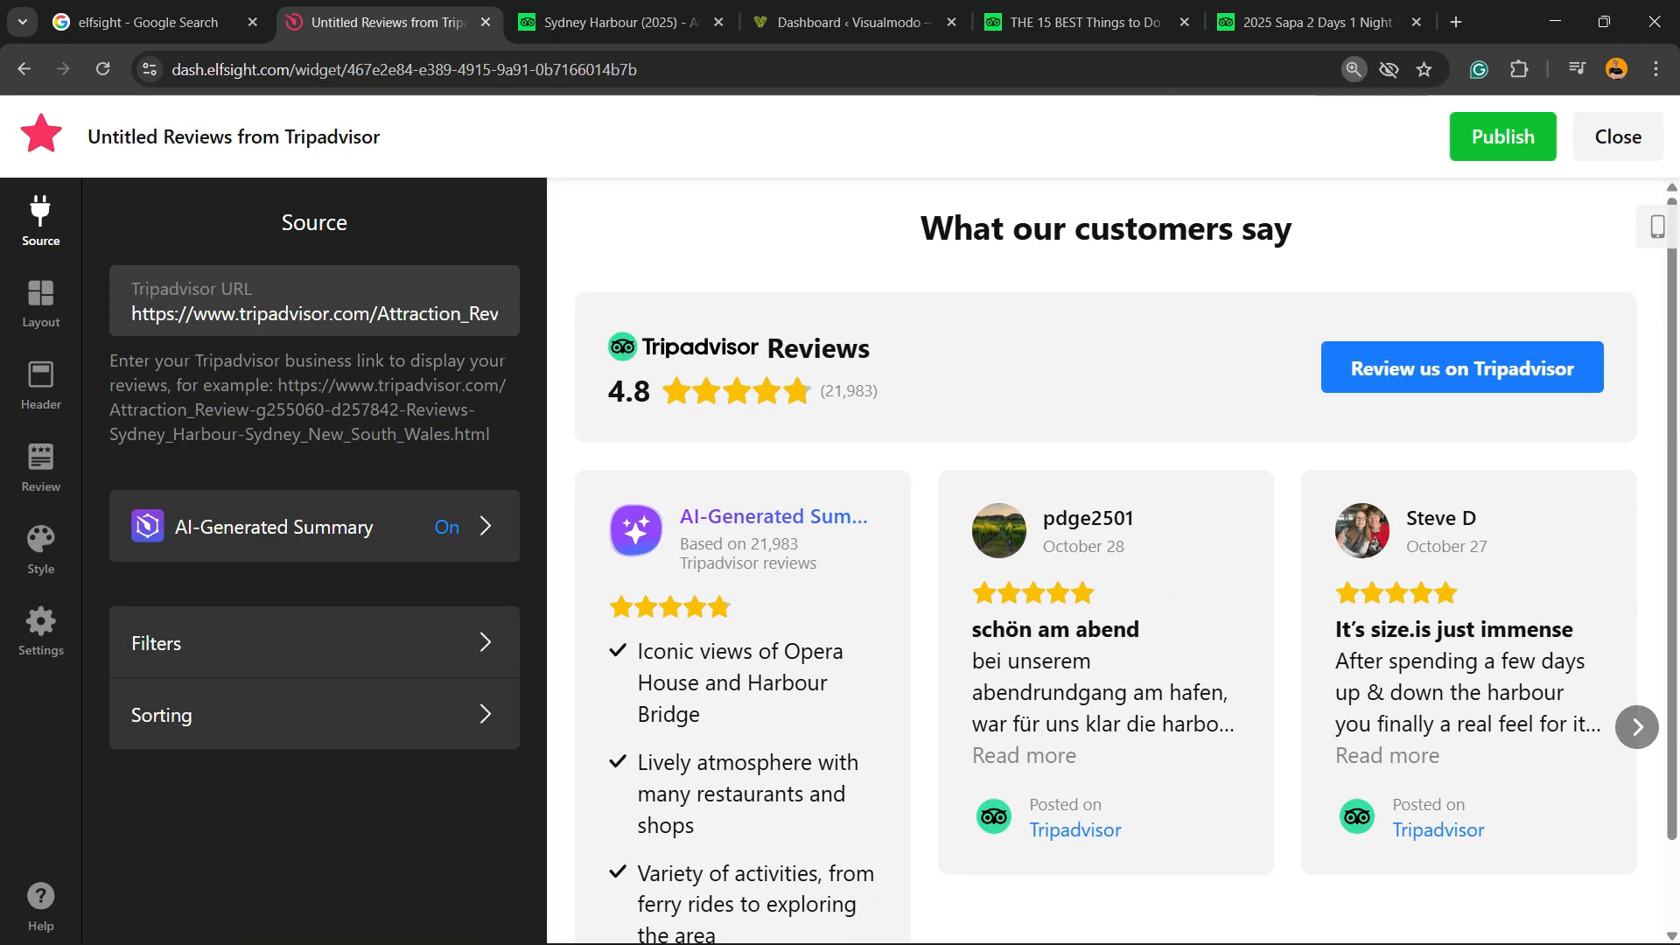
pyautogui.click(1503, 136)
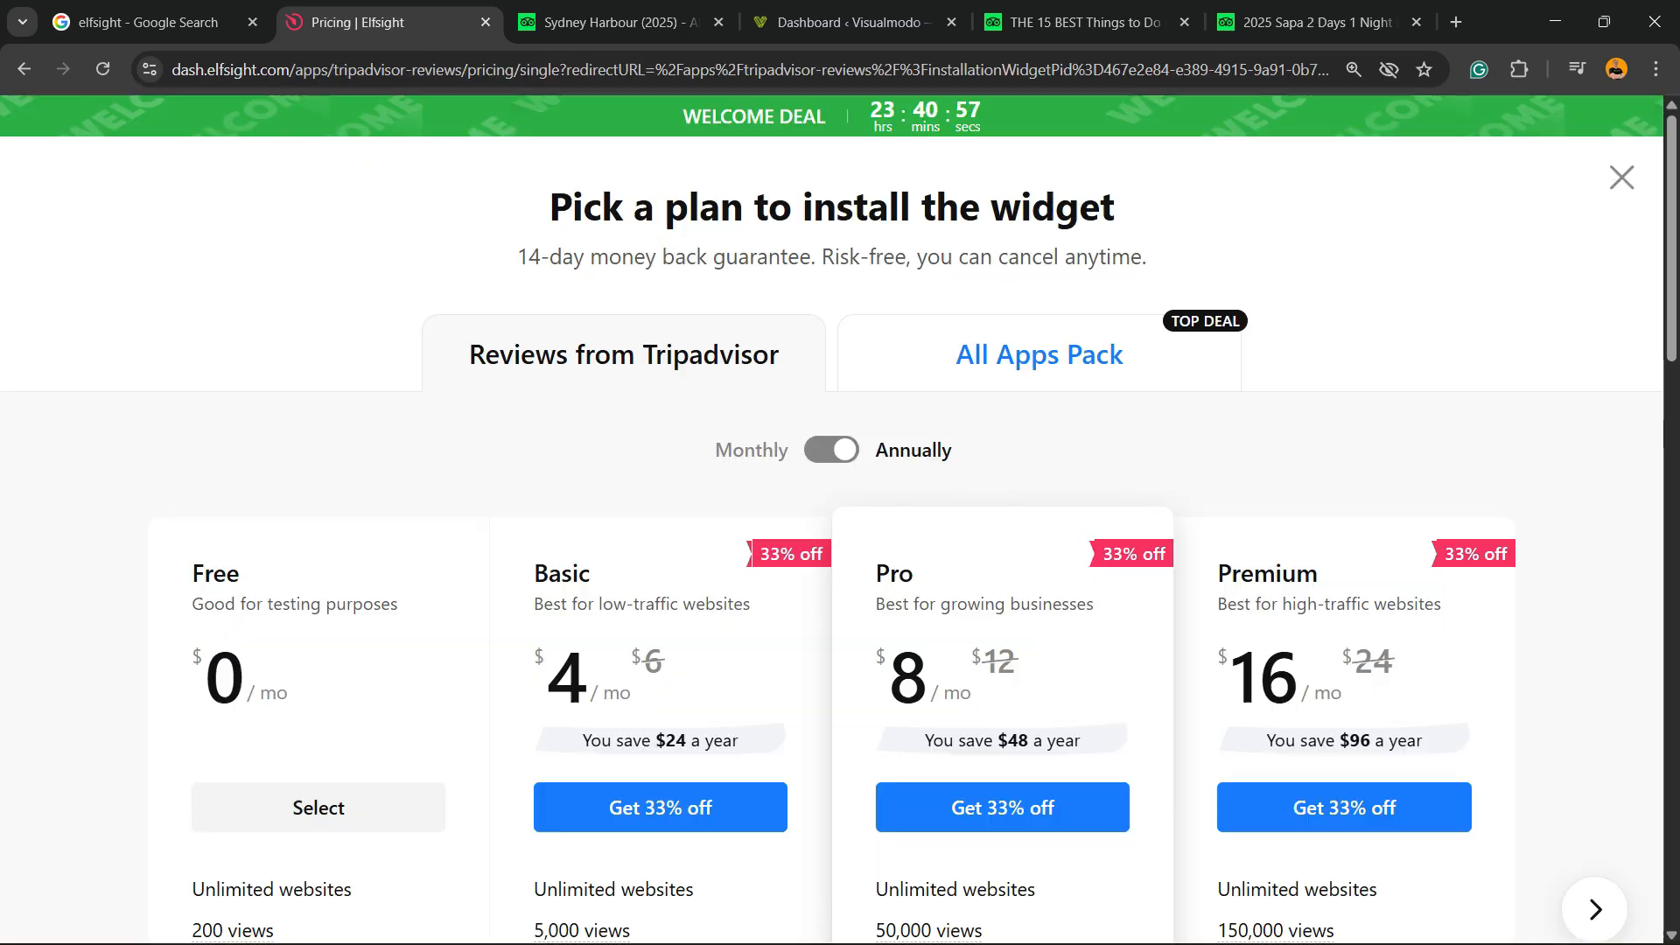
pyautogui.scroll(-4, 841, 525)
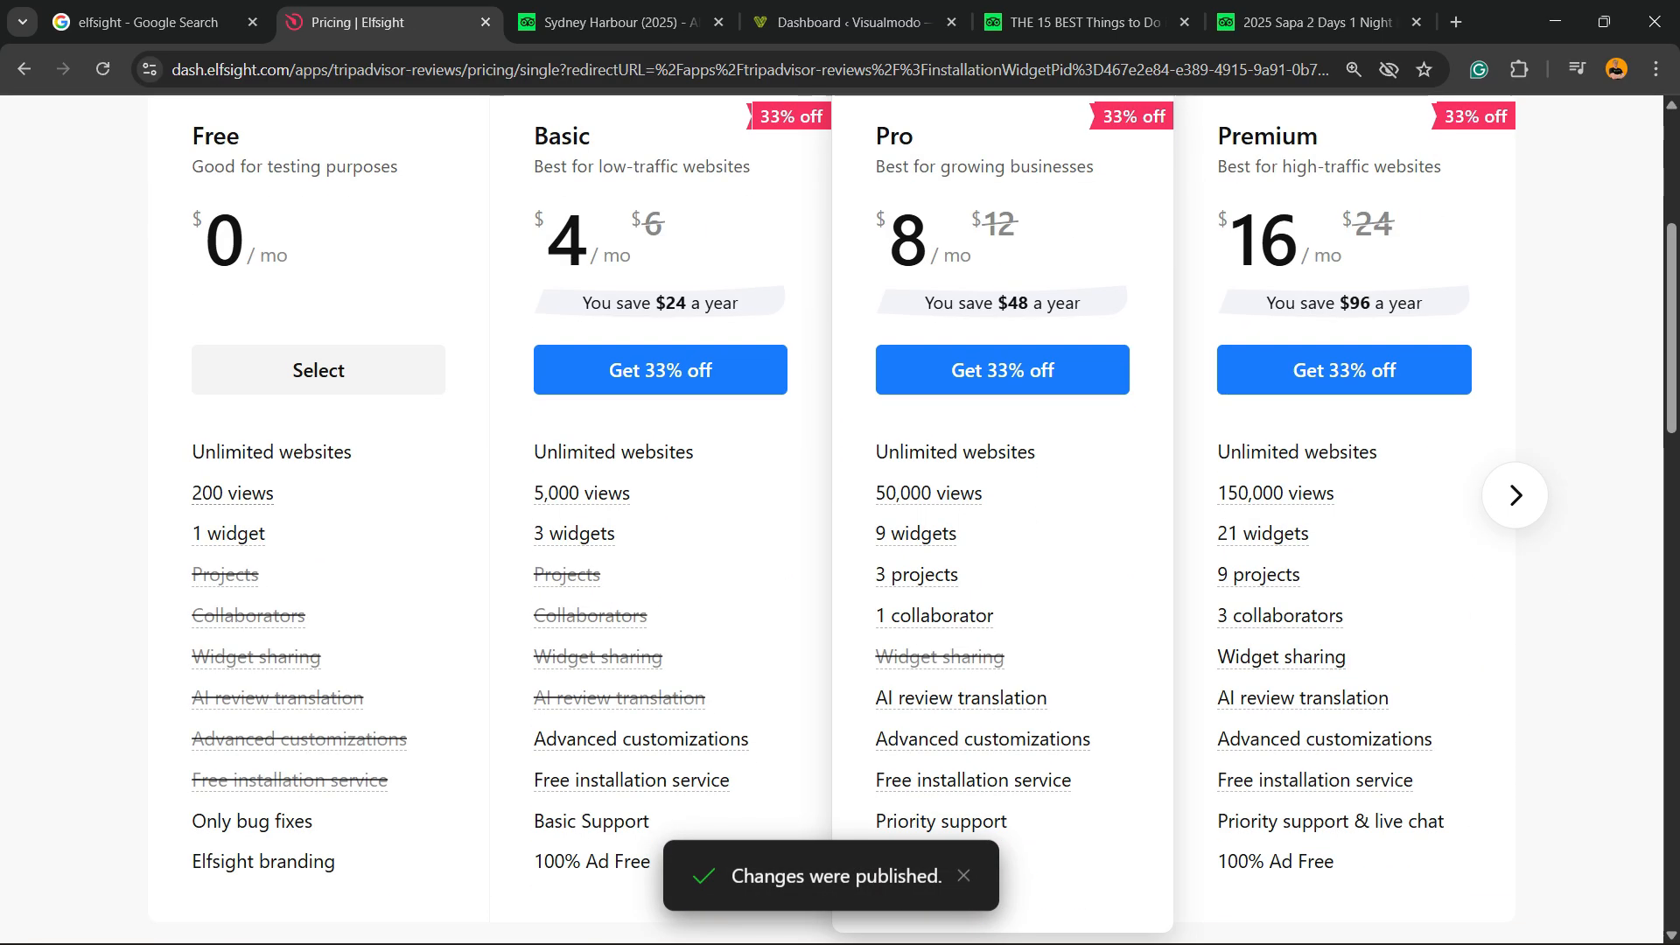
pyautogui.scroll(2, 840, 525)
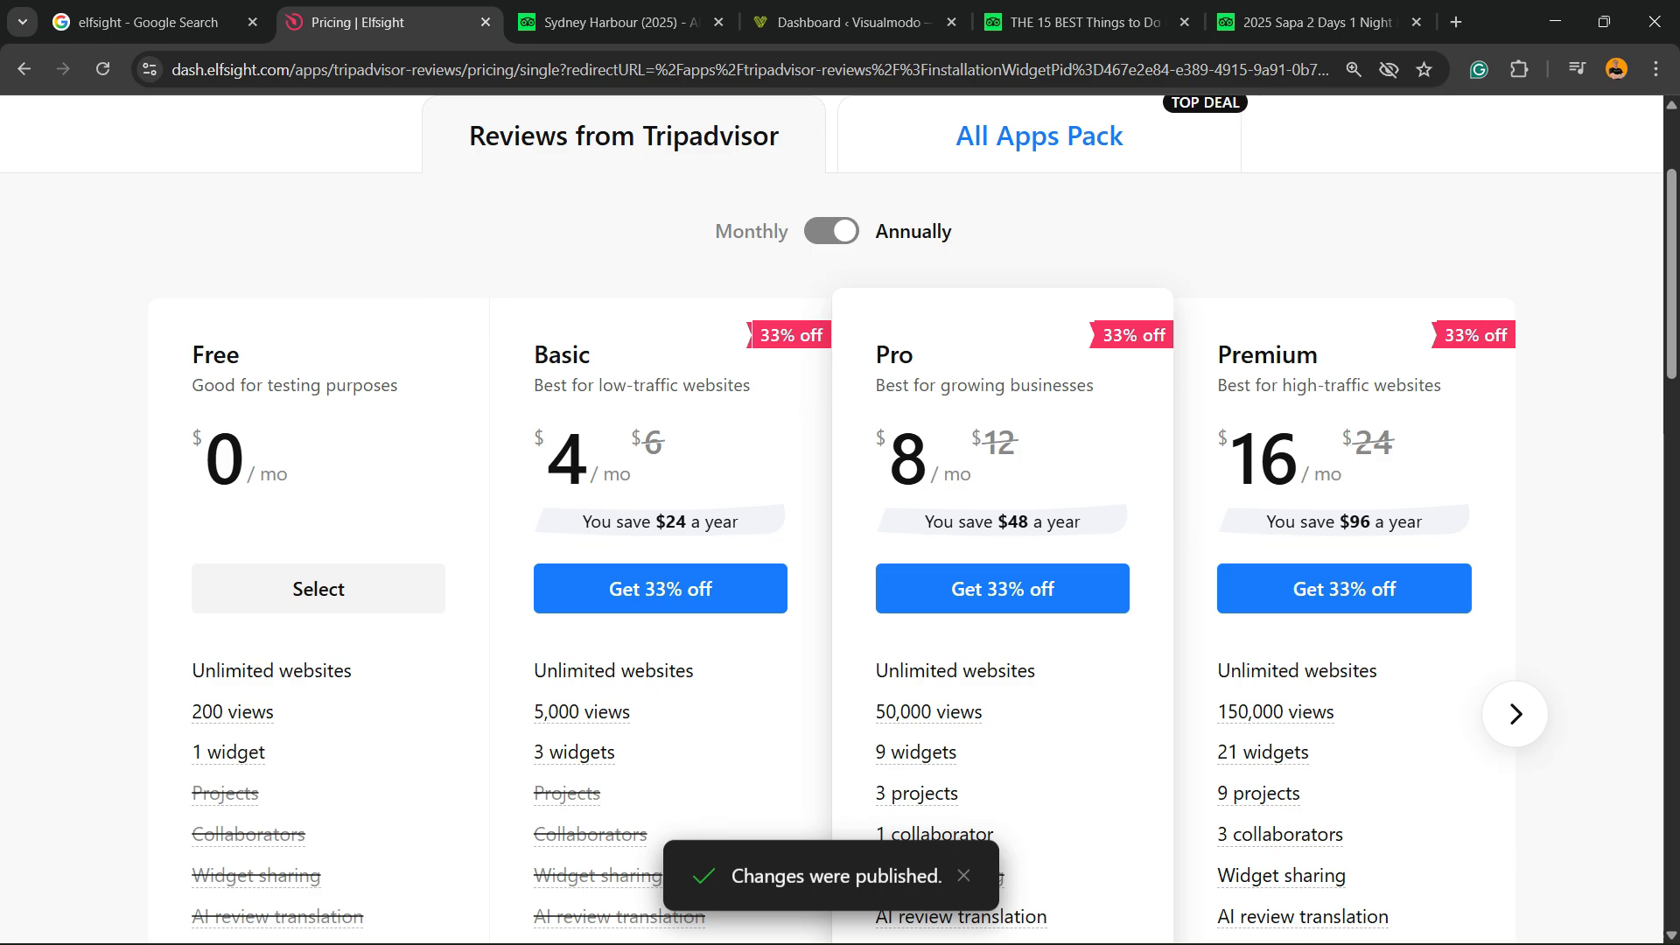
pyautogui.scroll(-2, 840, 525)
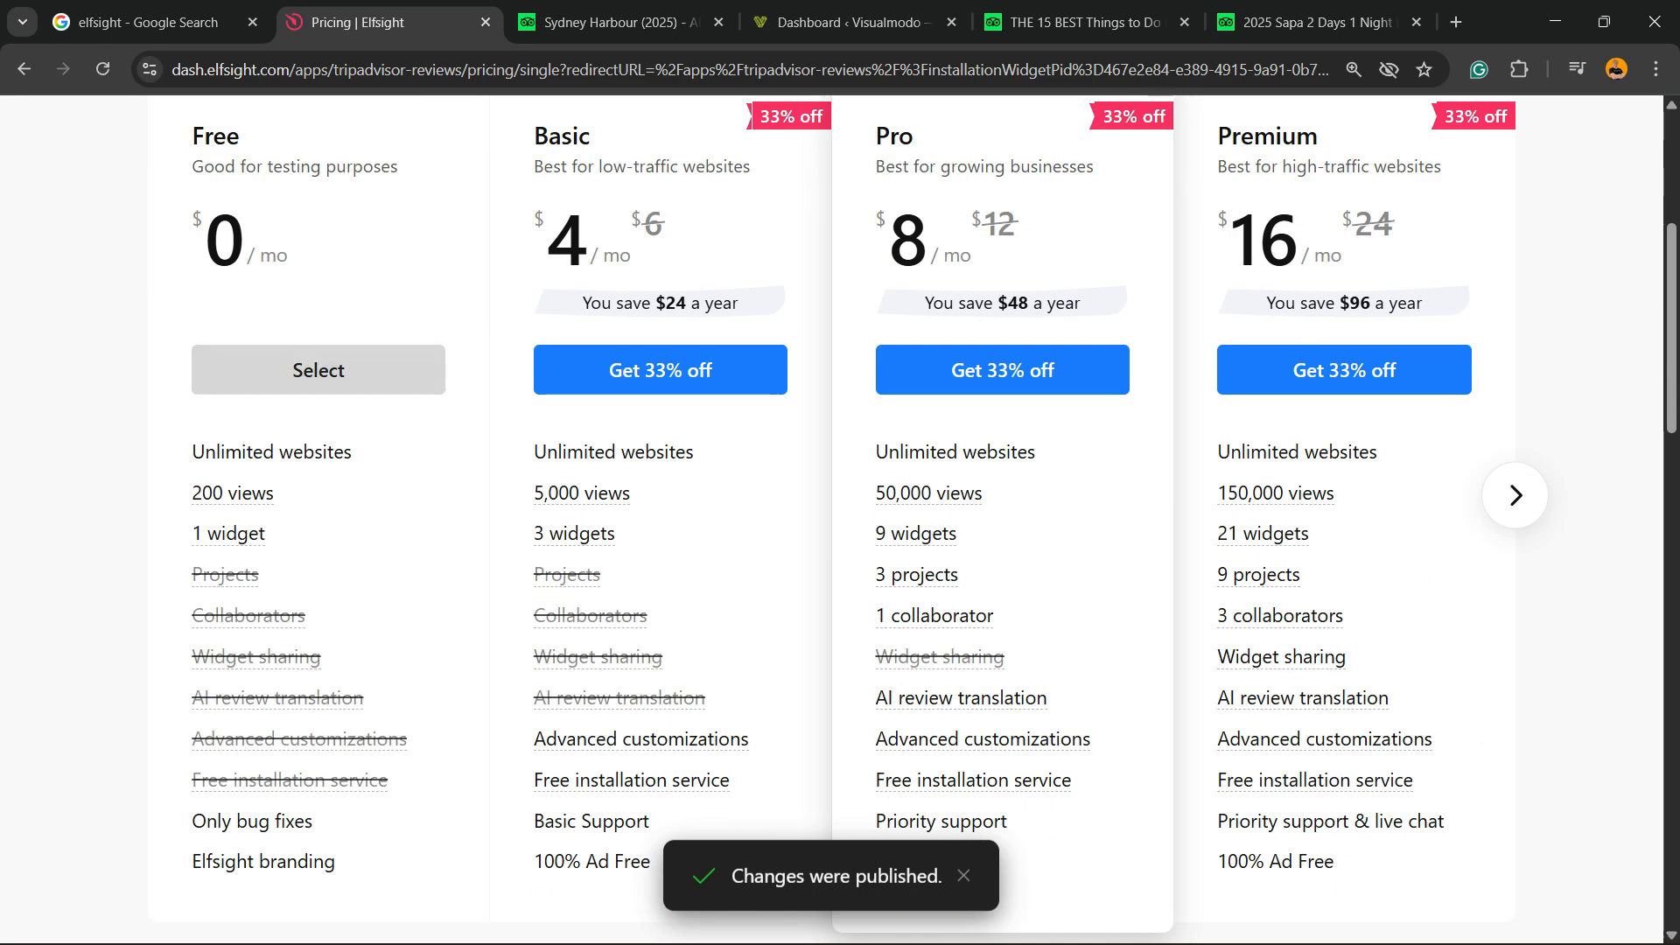
pyautogui.click(319, 370)
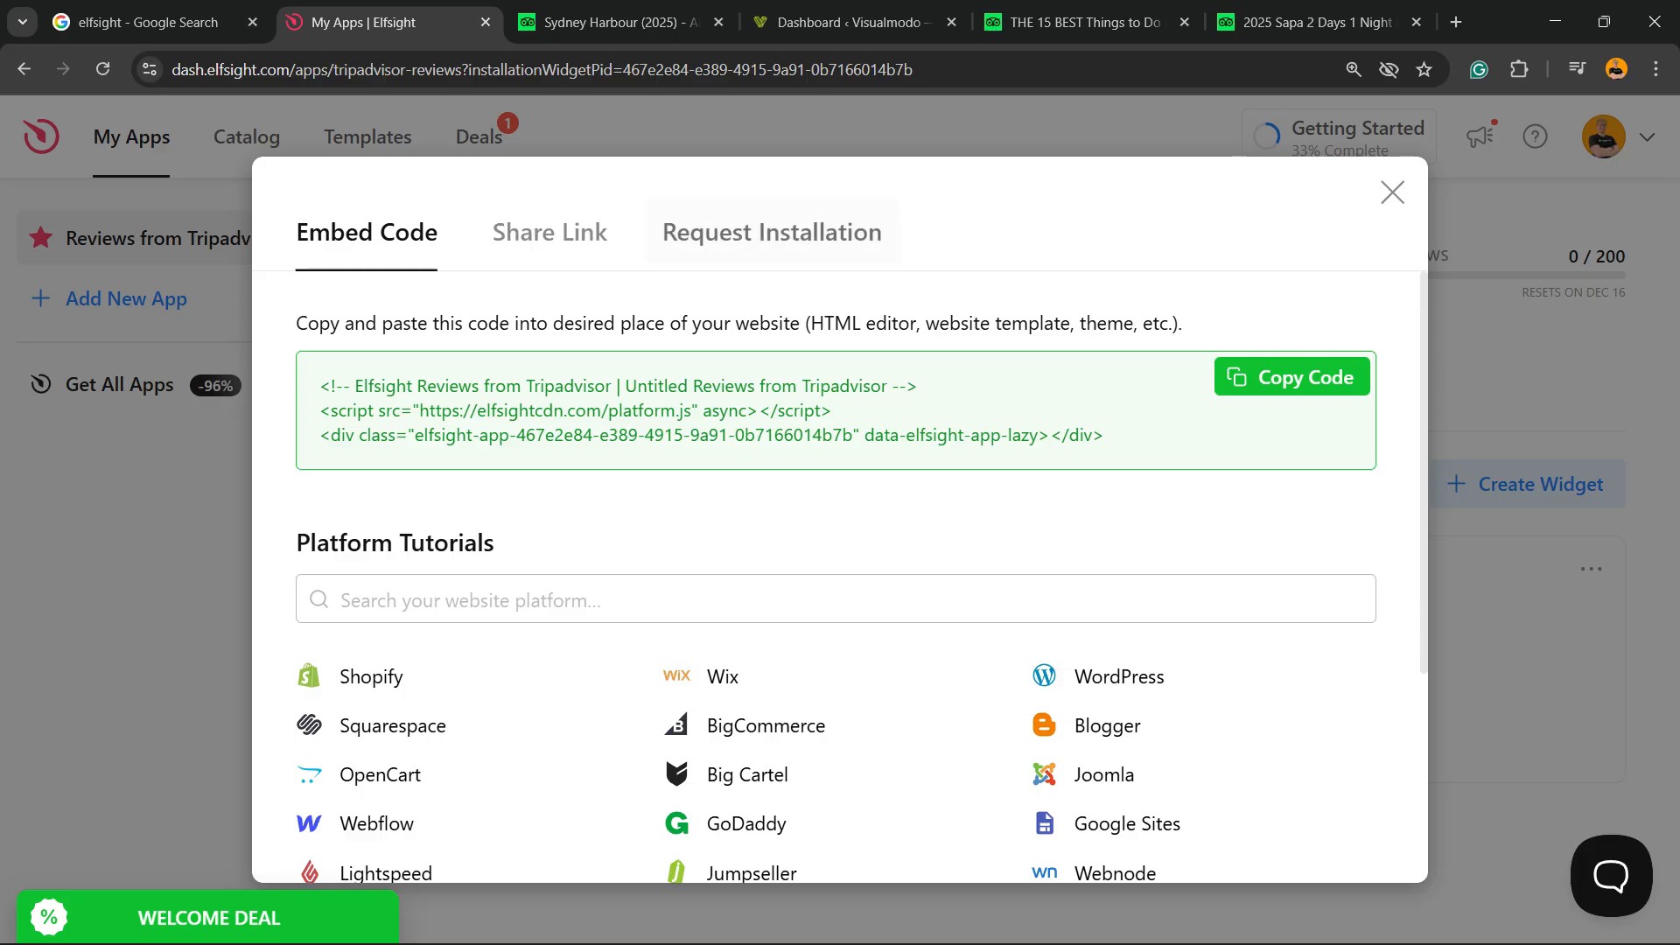
# Open the WordPress platform tutorial and read how to install the widget via Themes with a Custom HTML block
pyautogui.scroll(-4, 464, 578)
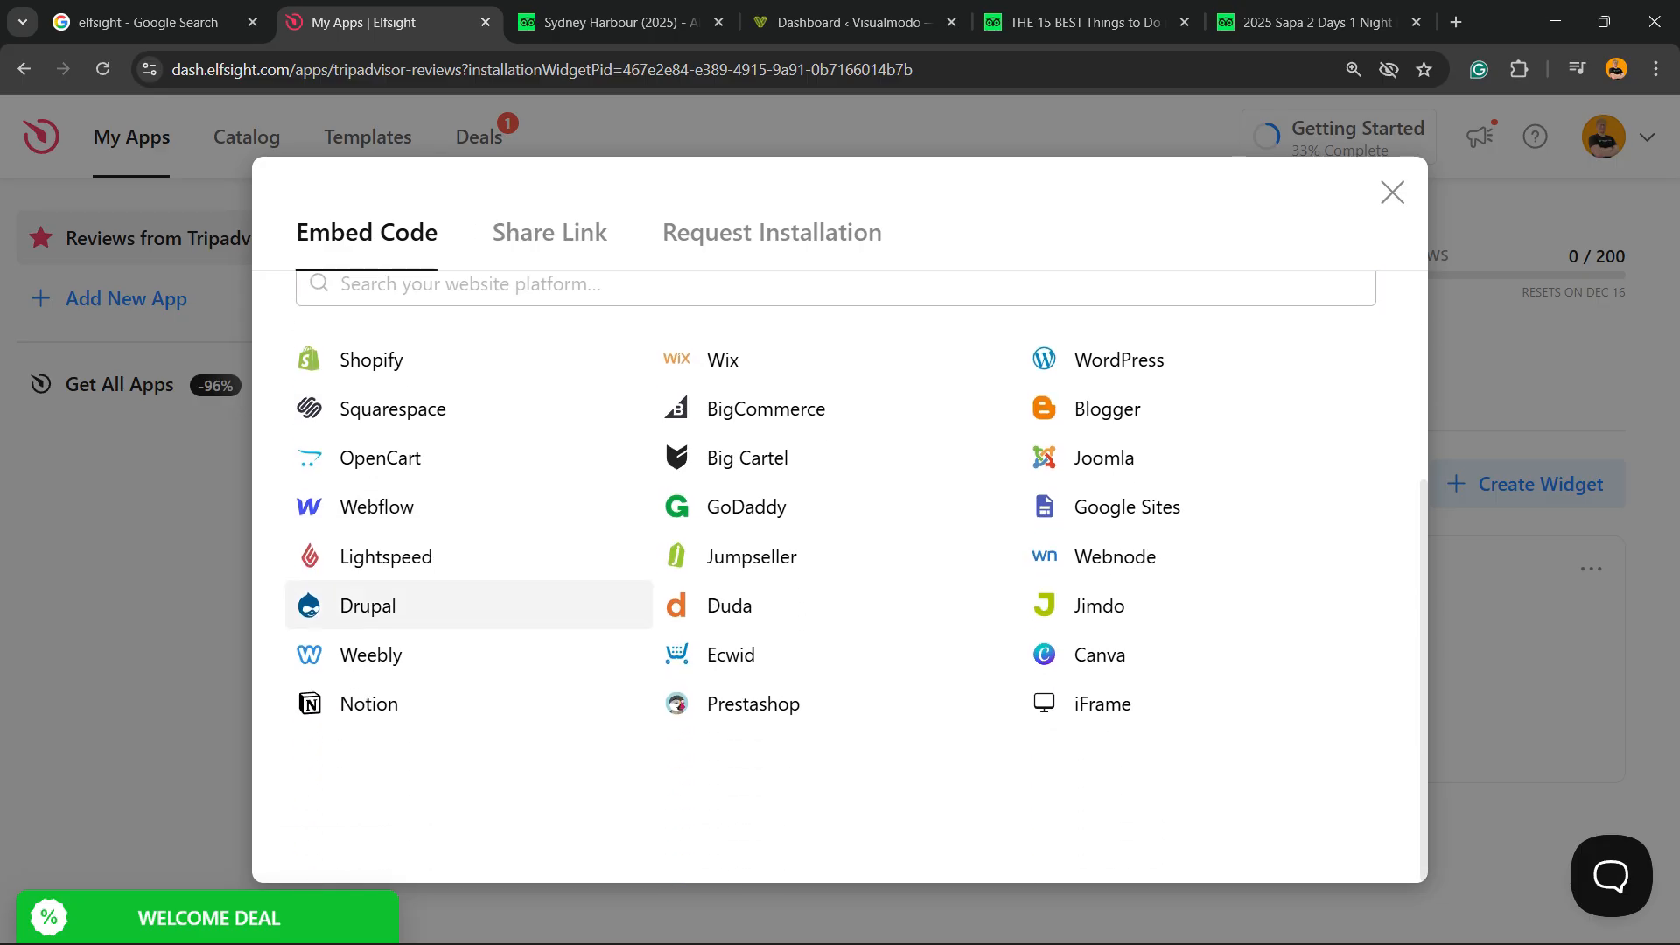
pyautogui.scroll(3, 1199, 587)
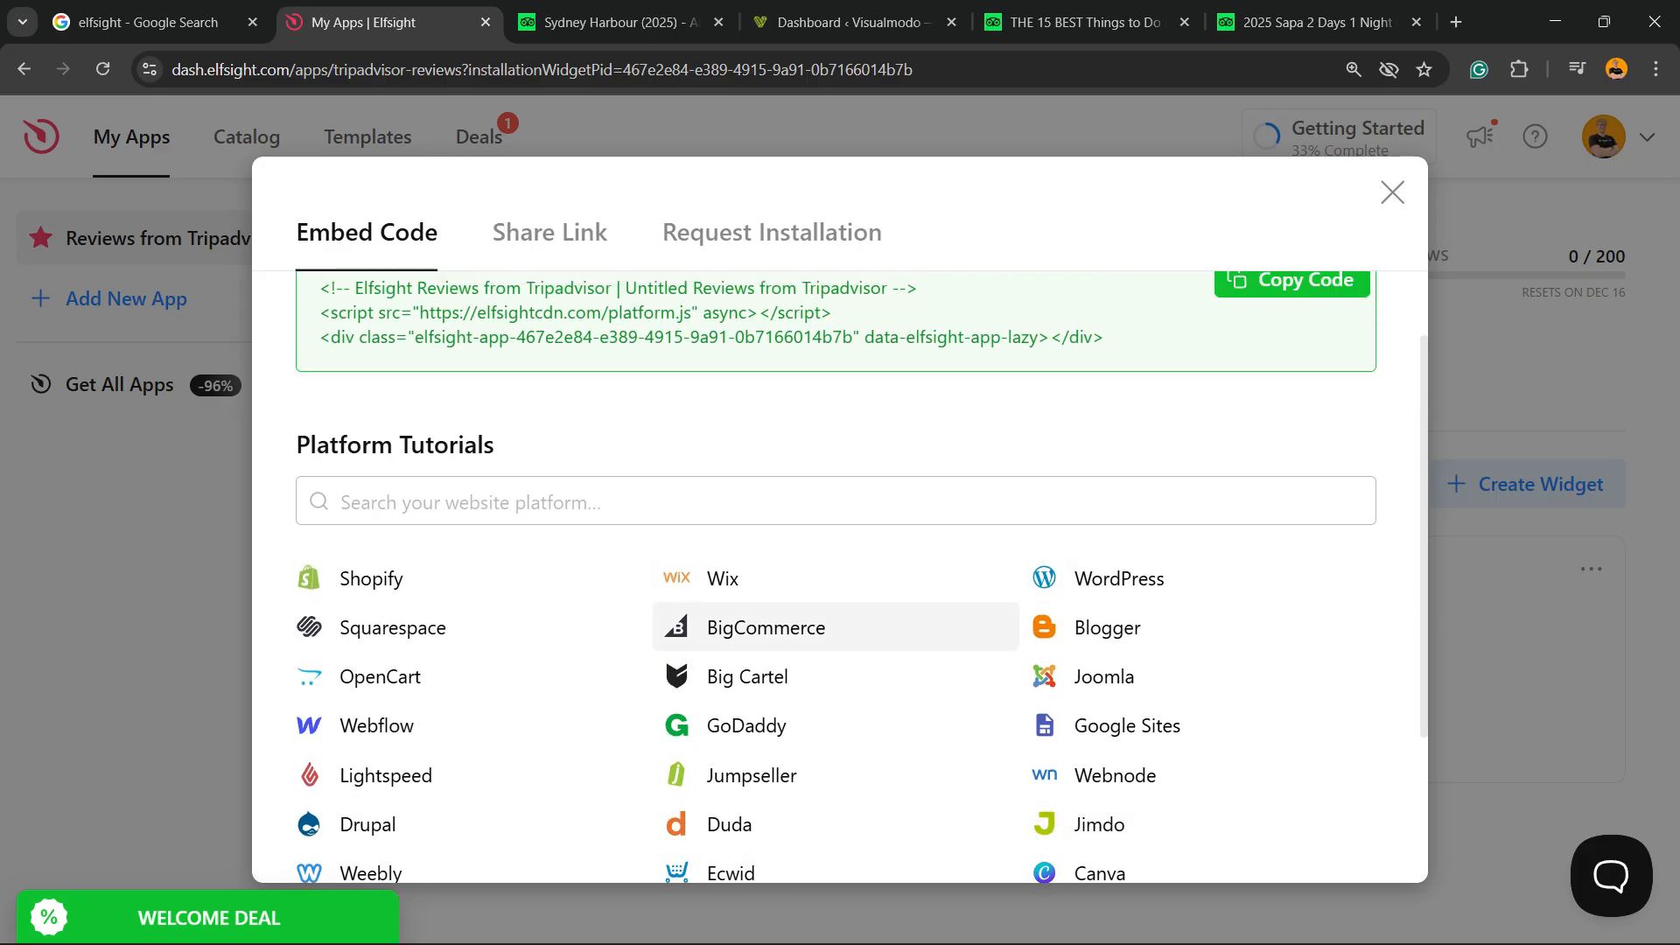
pyautogui.click(1120, 578)
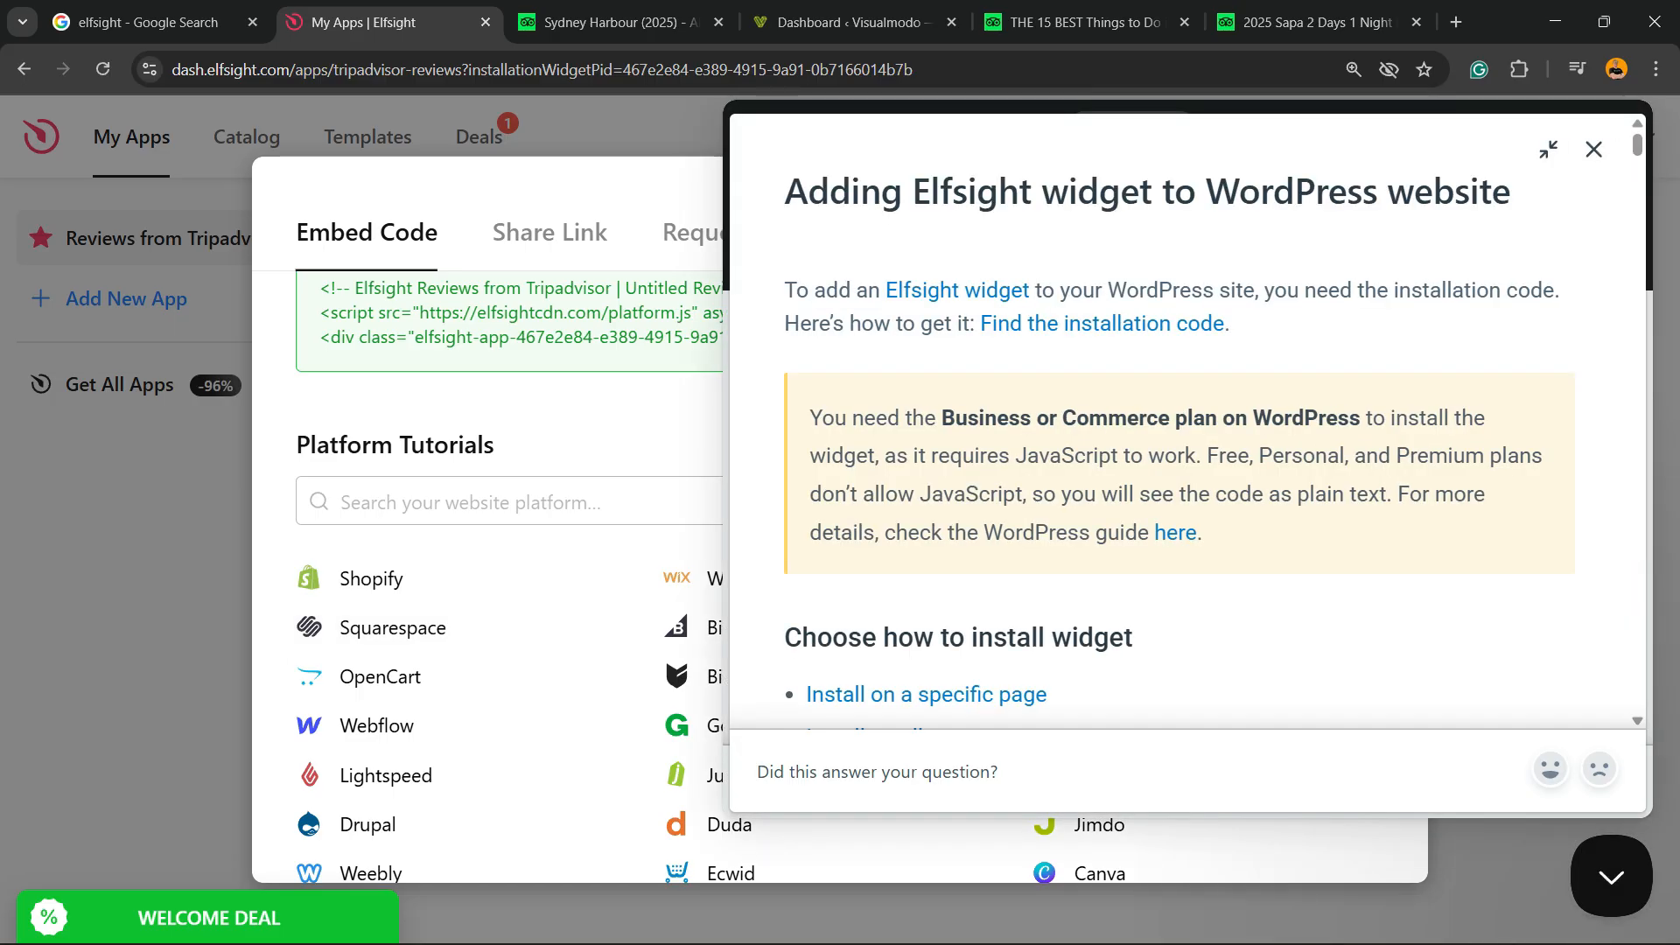
pyautogui.scroll(-8, 1182, 437)
pyautogui.scroll(-3, 1182, 437)
pyautogui.scroll(5, 1182, 438)
pyautogui.scroll(-3, 1182, 437)
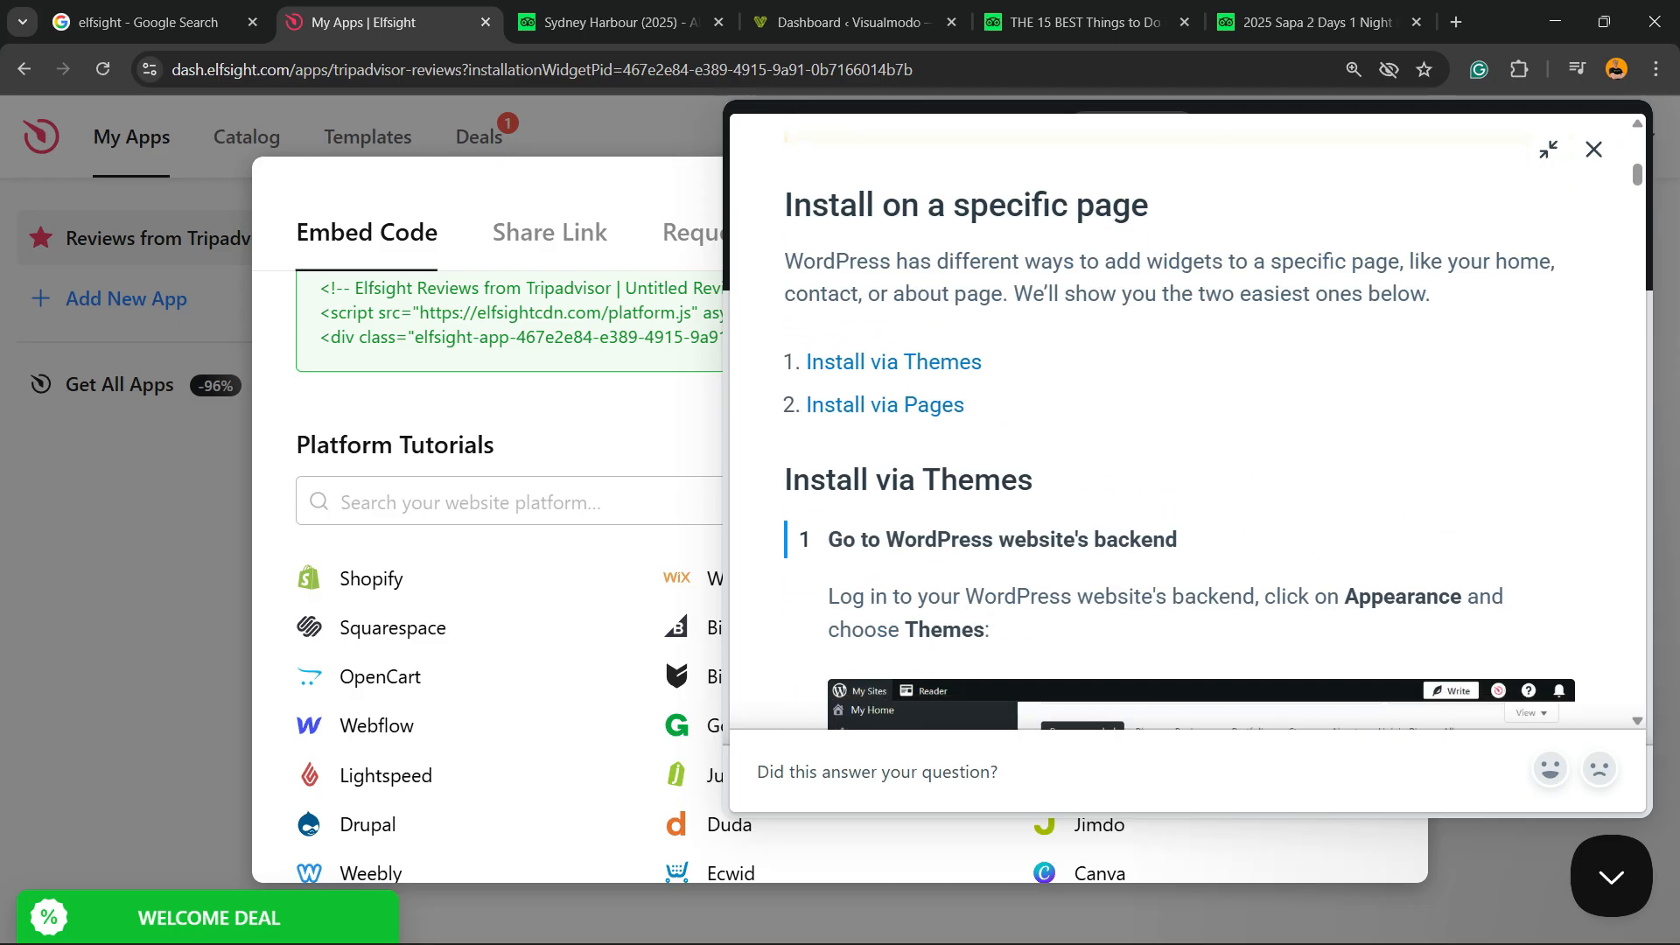
pyautogui.scroll(-5, 1181, 429)
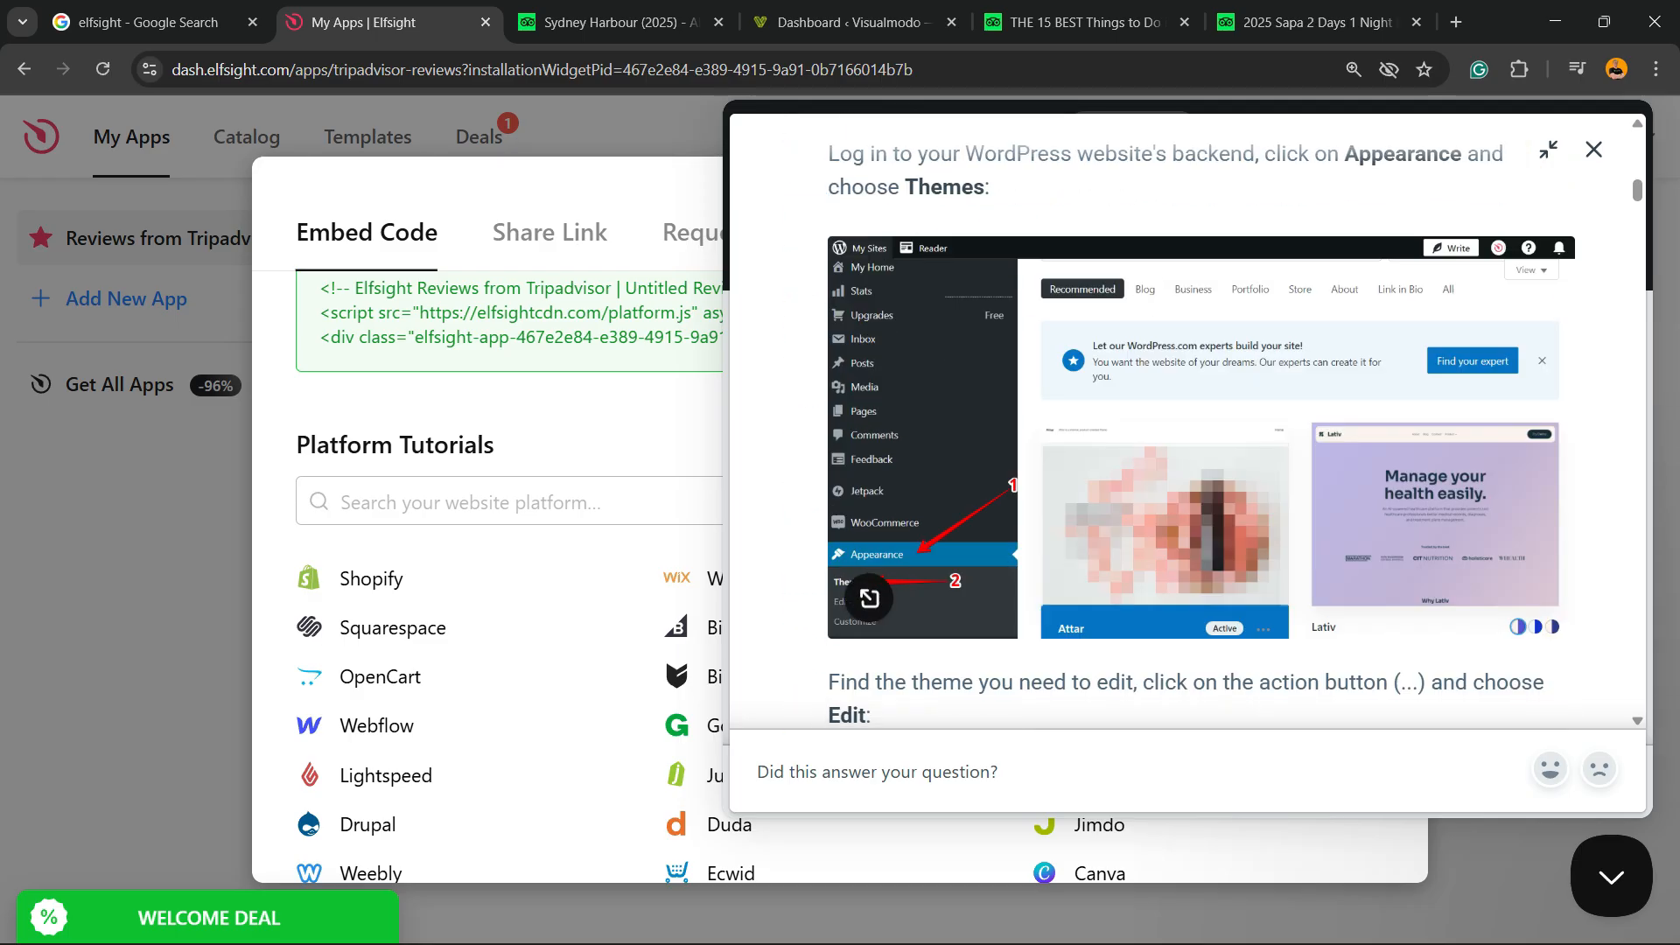
pyautogui.scroll(-7, 1182, 429)
pyautogui.scroll(-7, 919, 438)
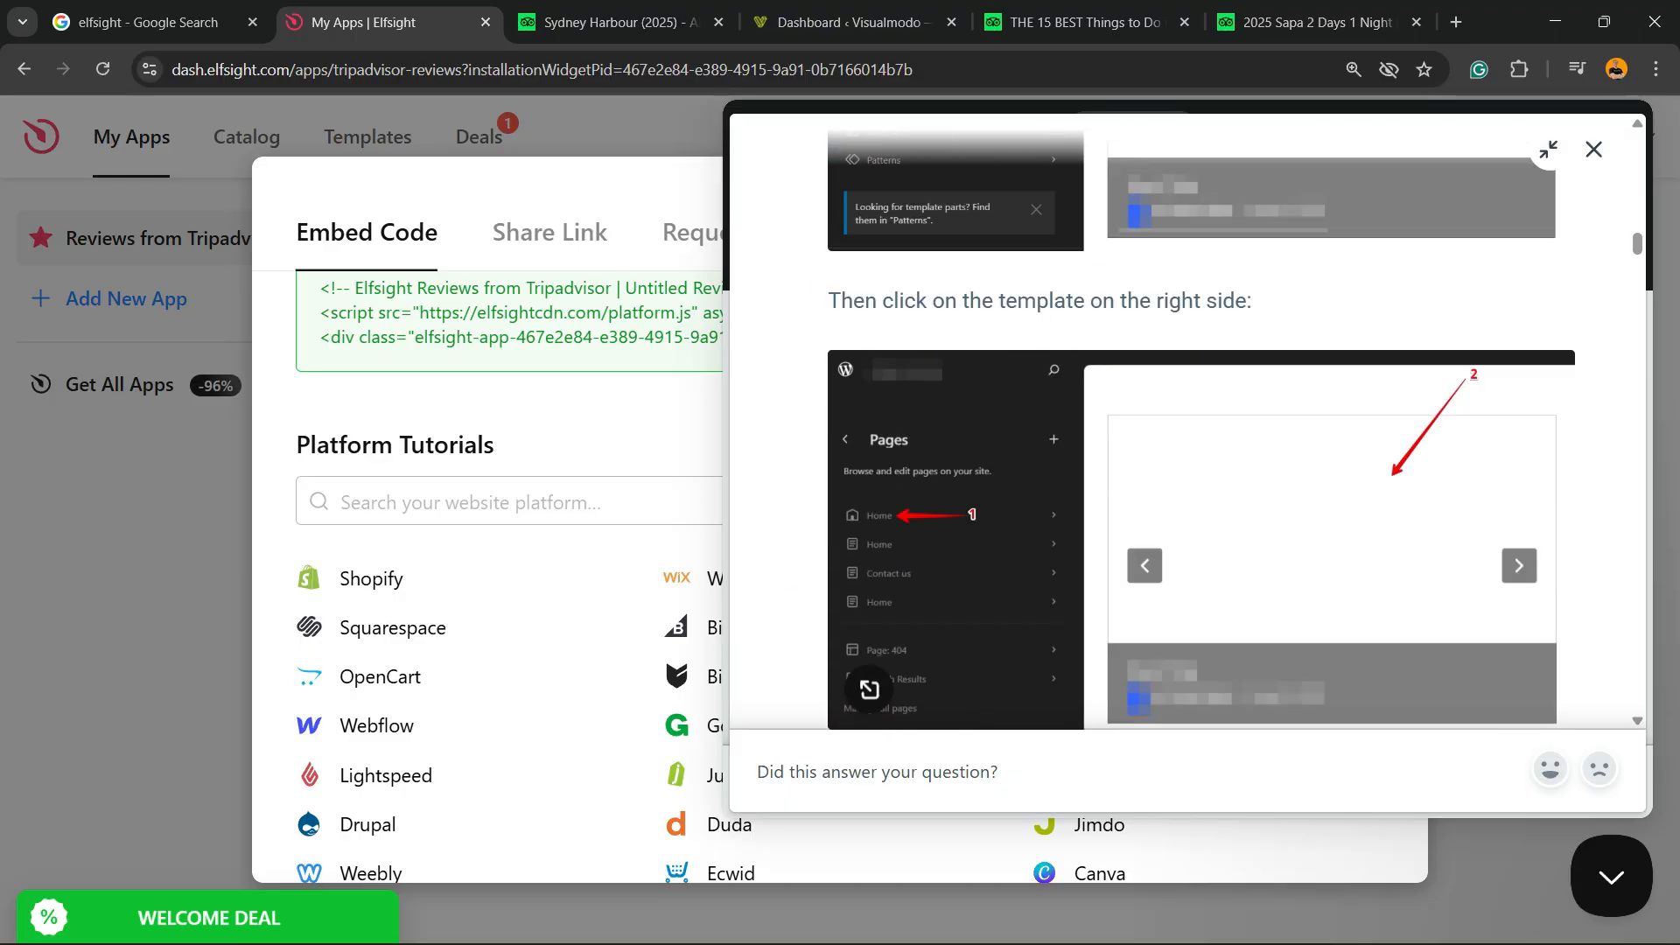
pyautogui.scroll(-3, 919, 437)
pyautogui.scroll(-10, 919, 437)
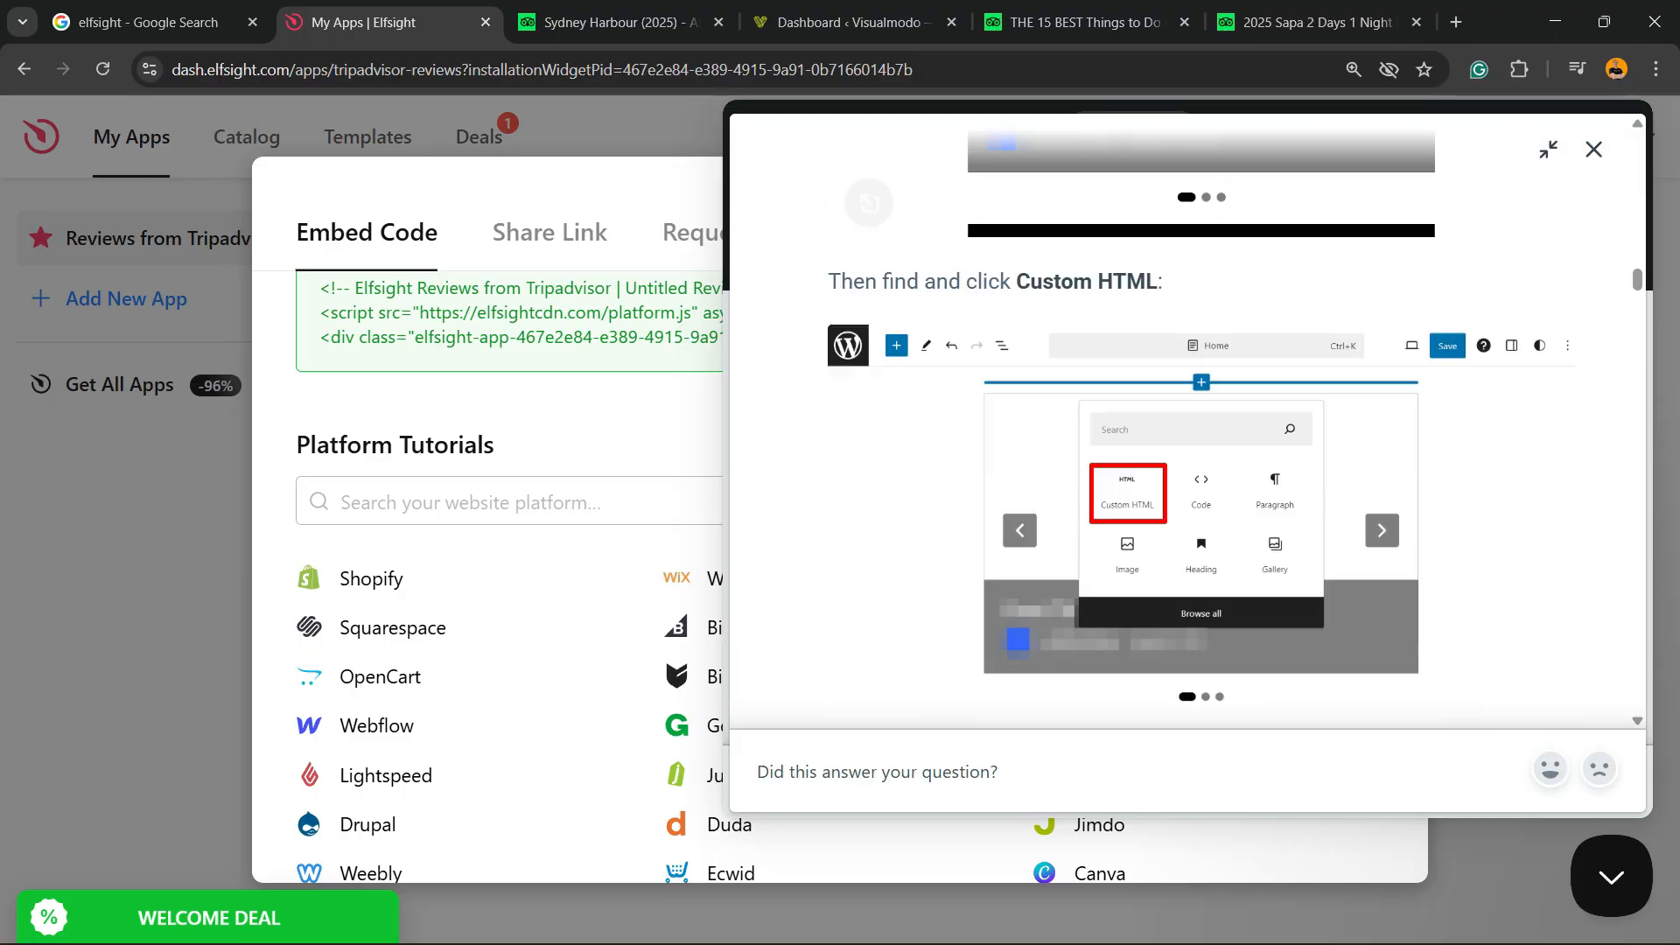
pyautogui.scroll(-10, 1181, 420)
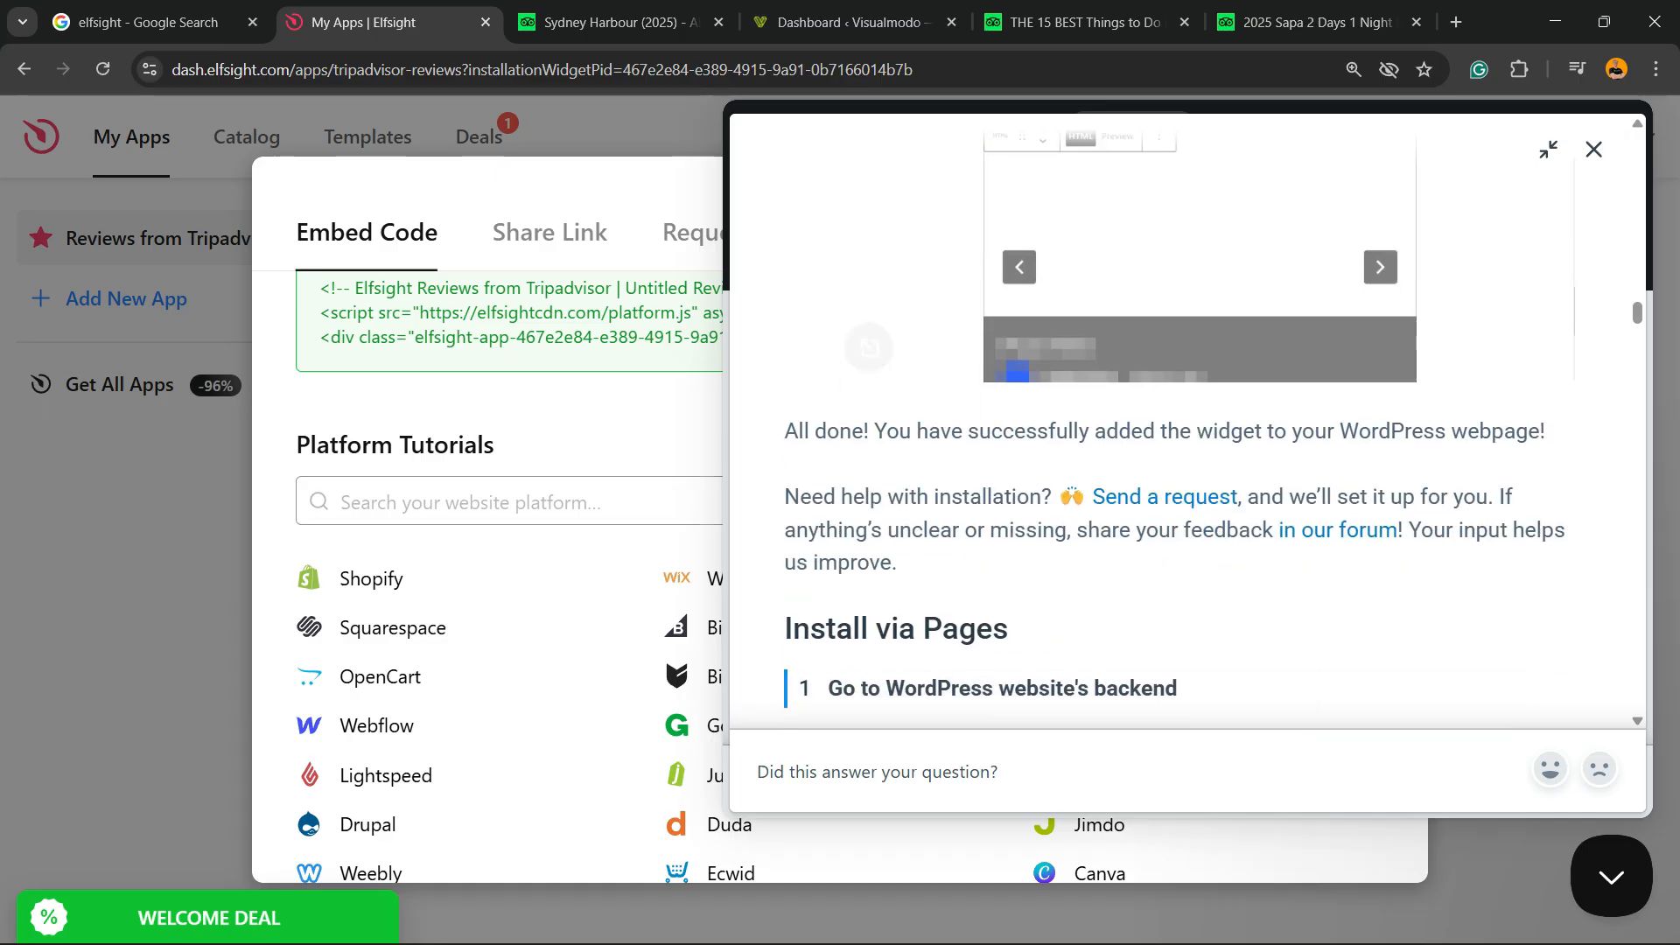
# Close the WordPress tutorial, copy the widget's complete embed code, and dismiss the installation window
pyautogui.scroll(2, 553, 435)
pyautogui.tripleClick(553, 435)
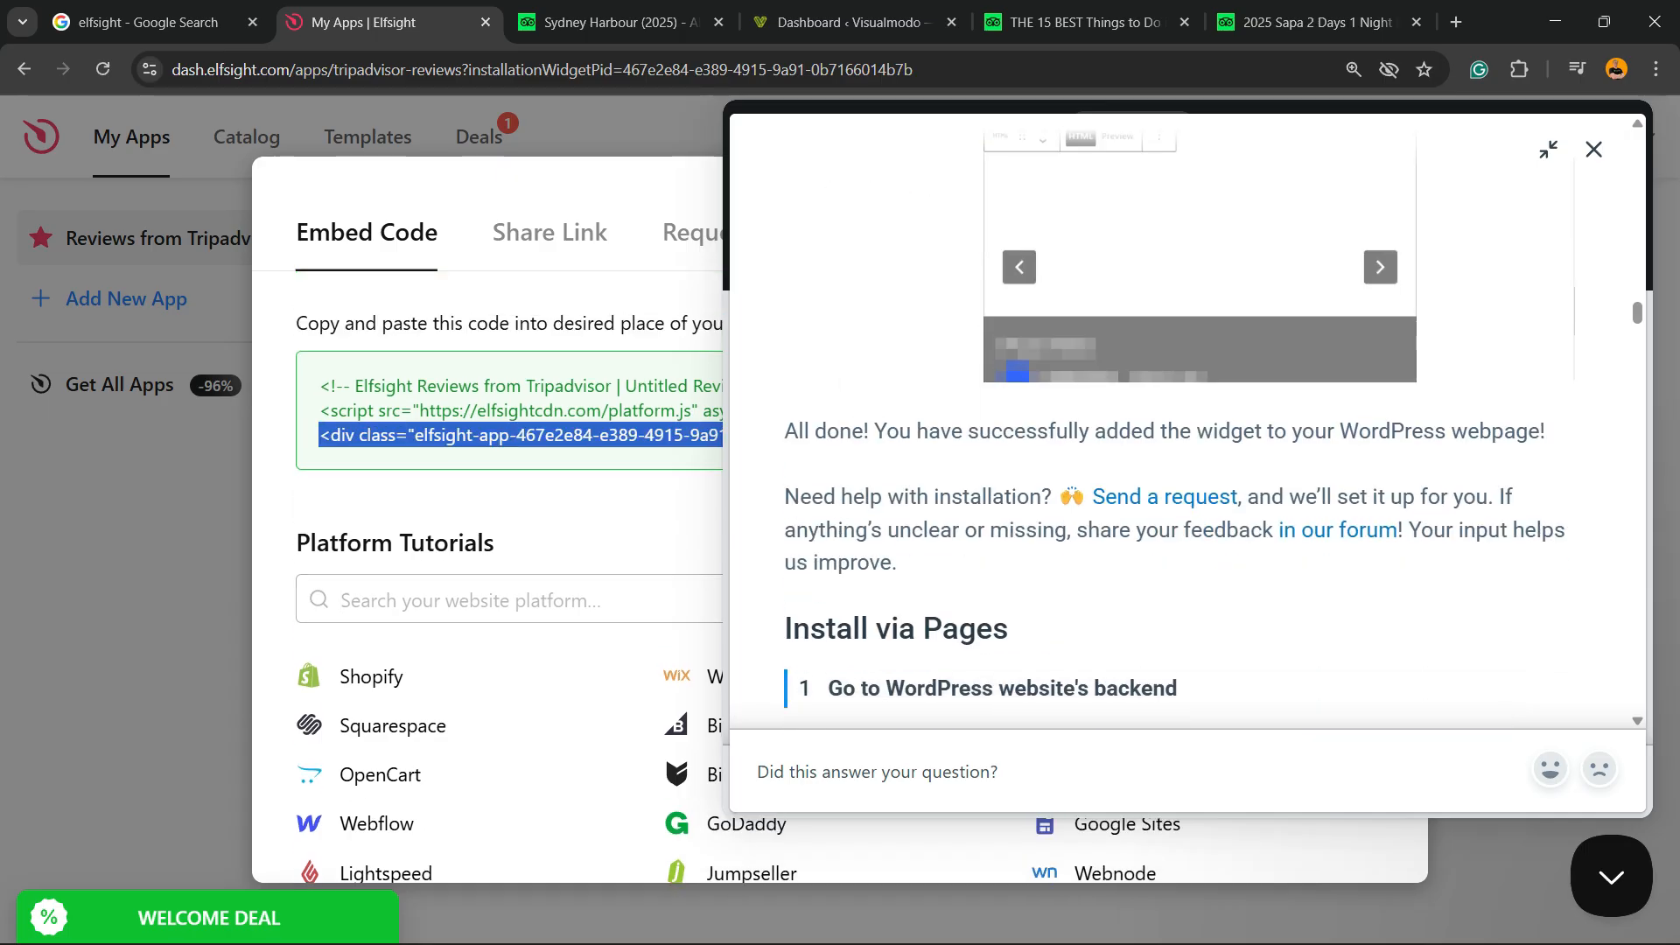
pyautogui.click(1594, 150)
pyautogui.click(963, 508)
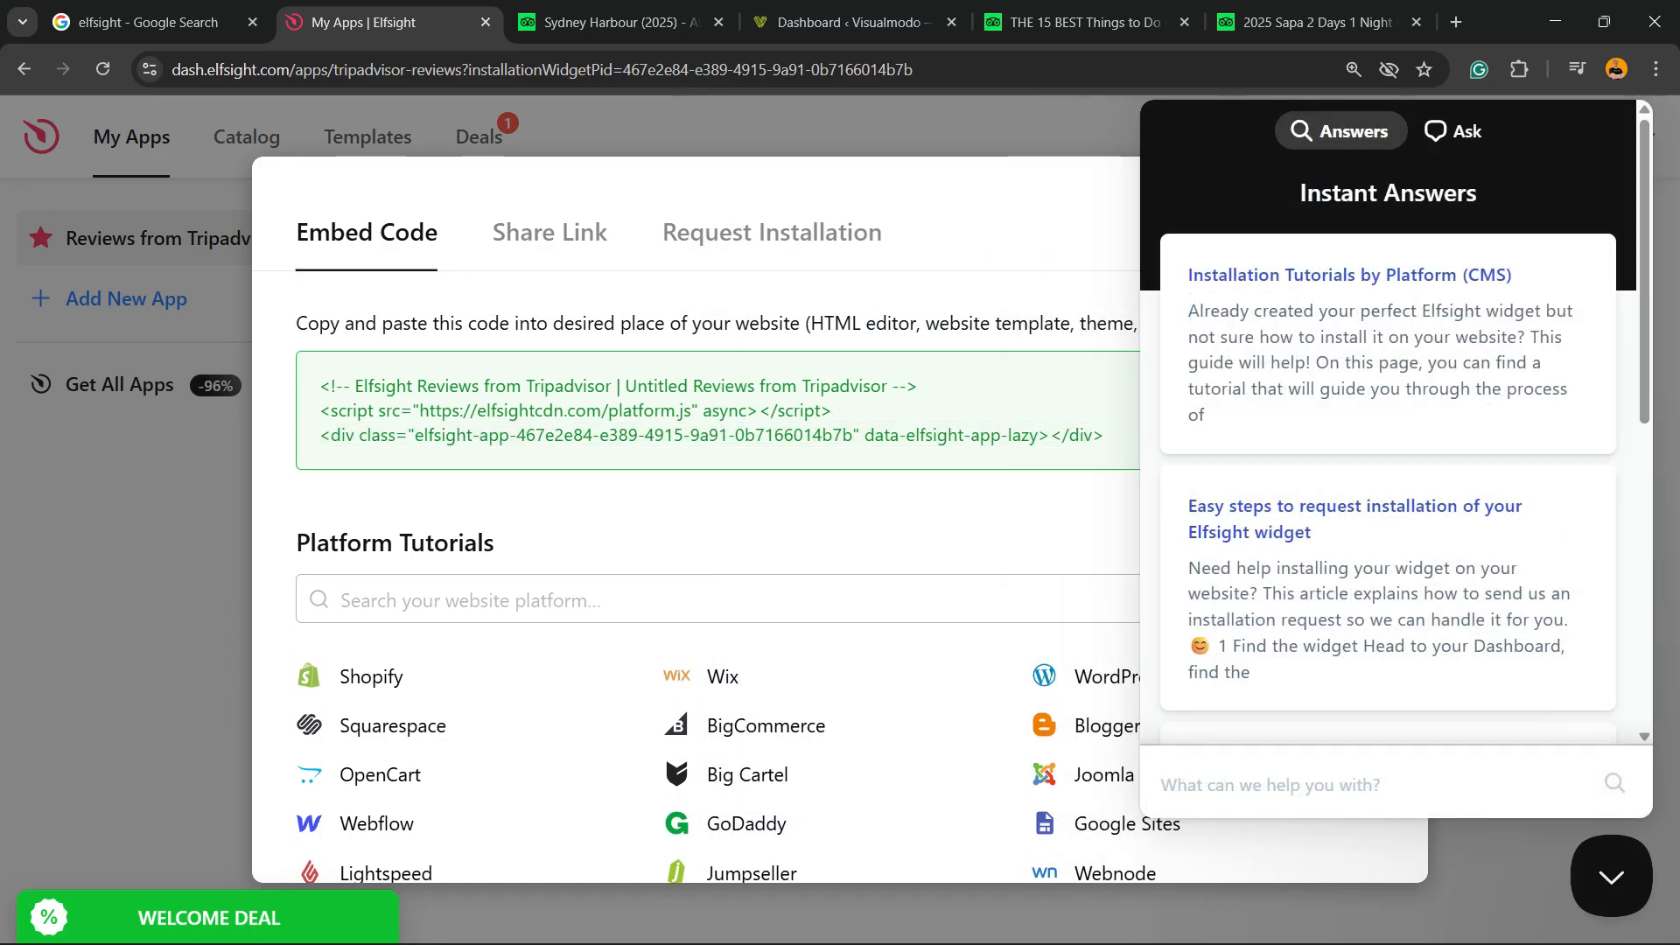
pyautogui.moveTo(1104, 435); pyautogui.dragTo(320, 386)
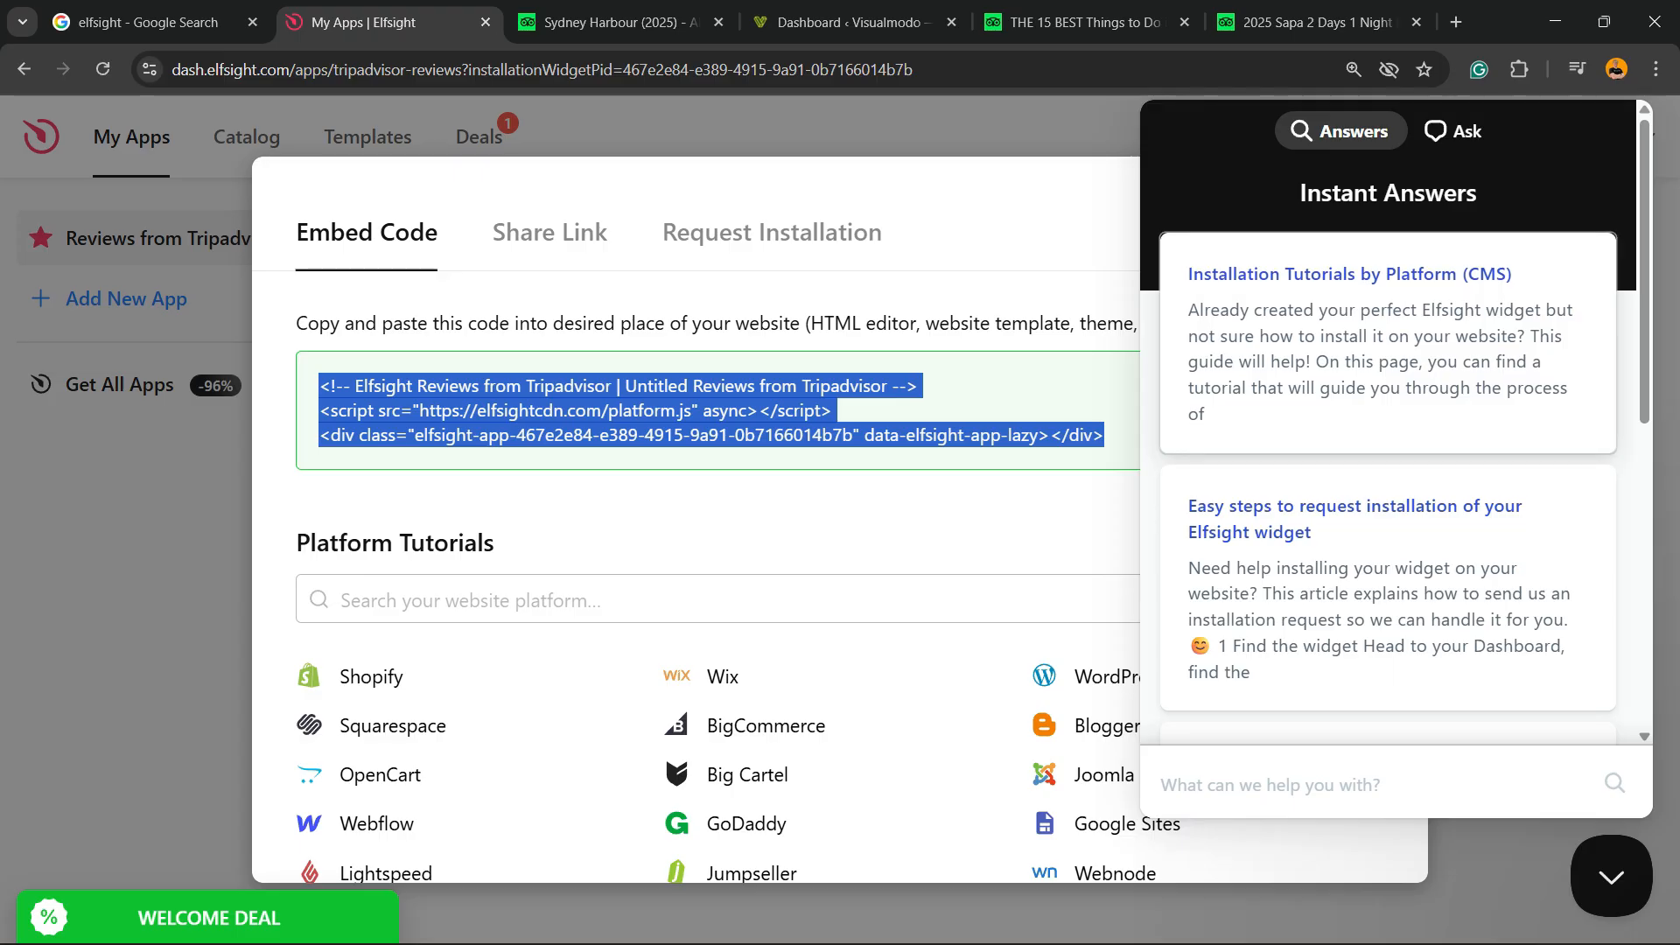
pyautogui.press('Escape')
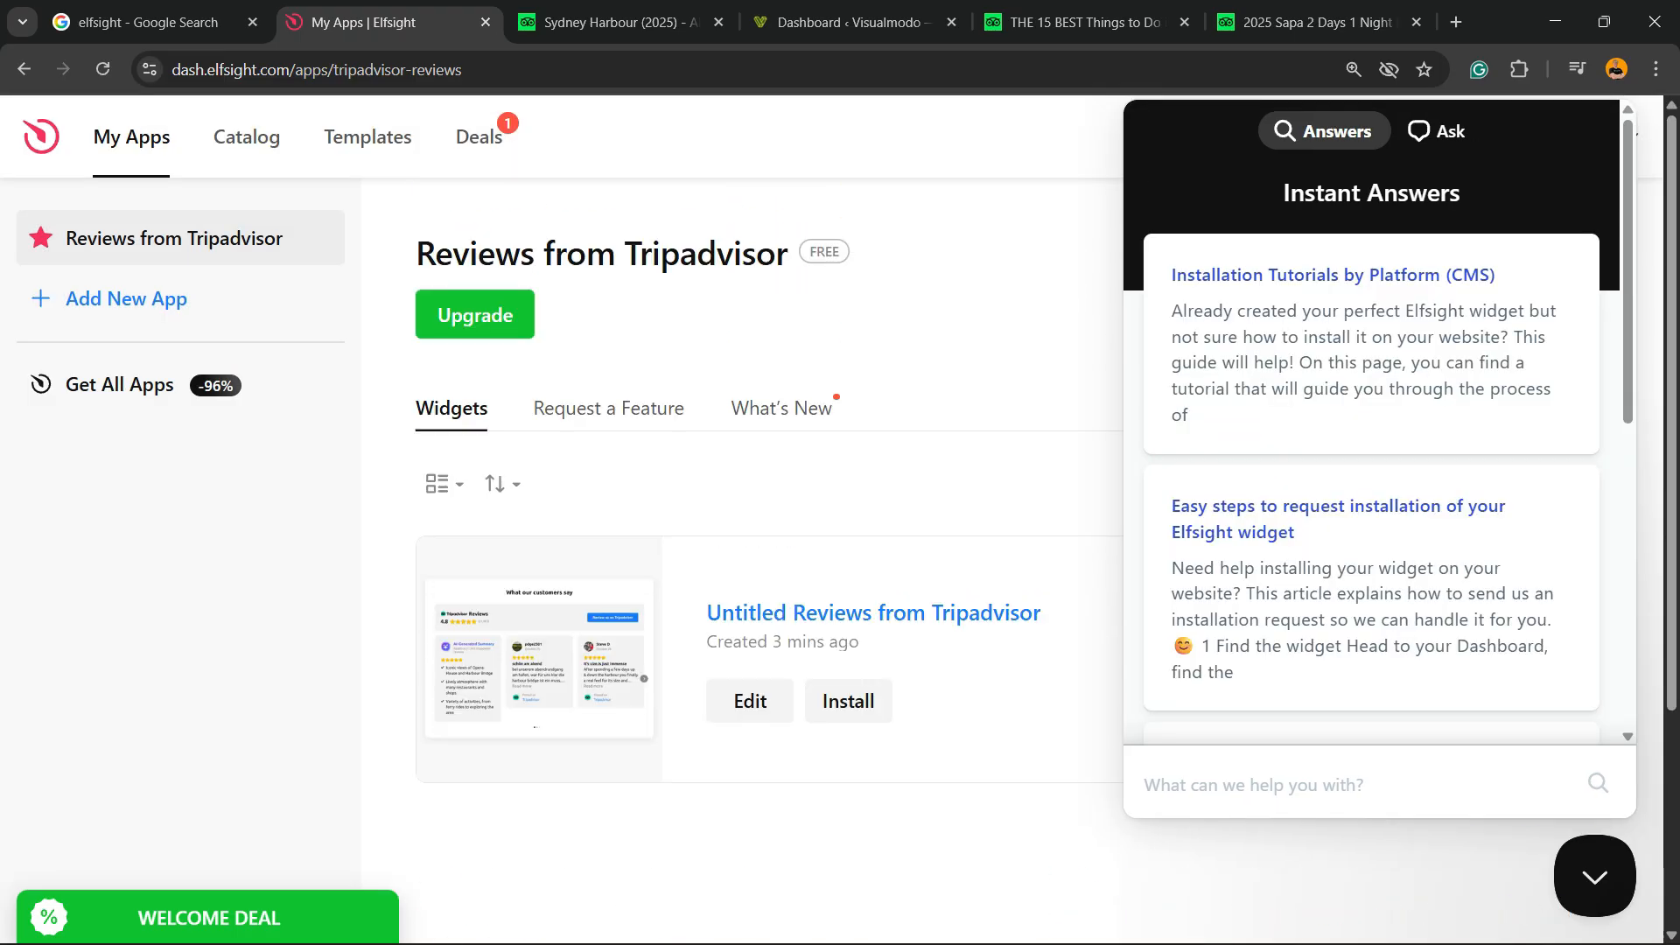
# Create a new page in the WordPress dashboard and add a Custom HTML block containing the copied Elfsight embed code
pyautogui.click(841, 22)
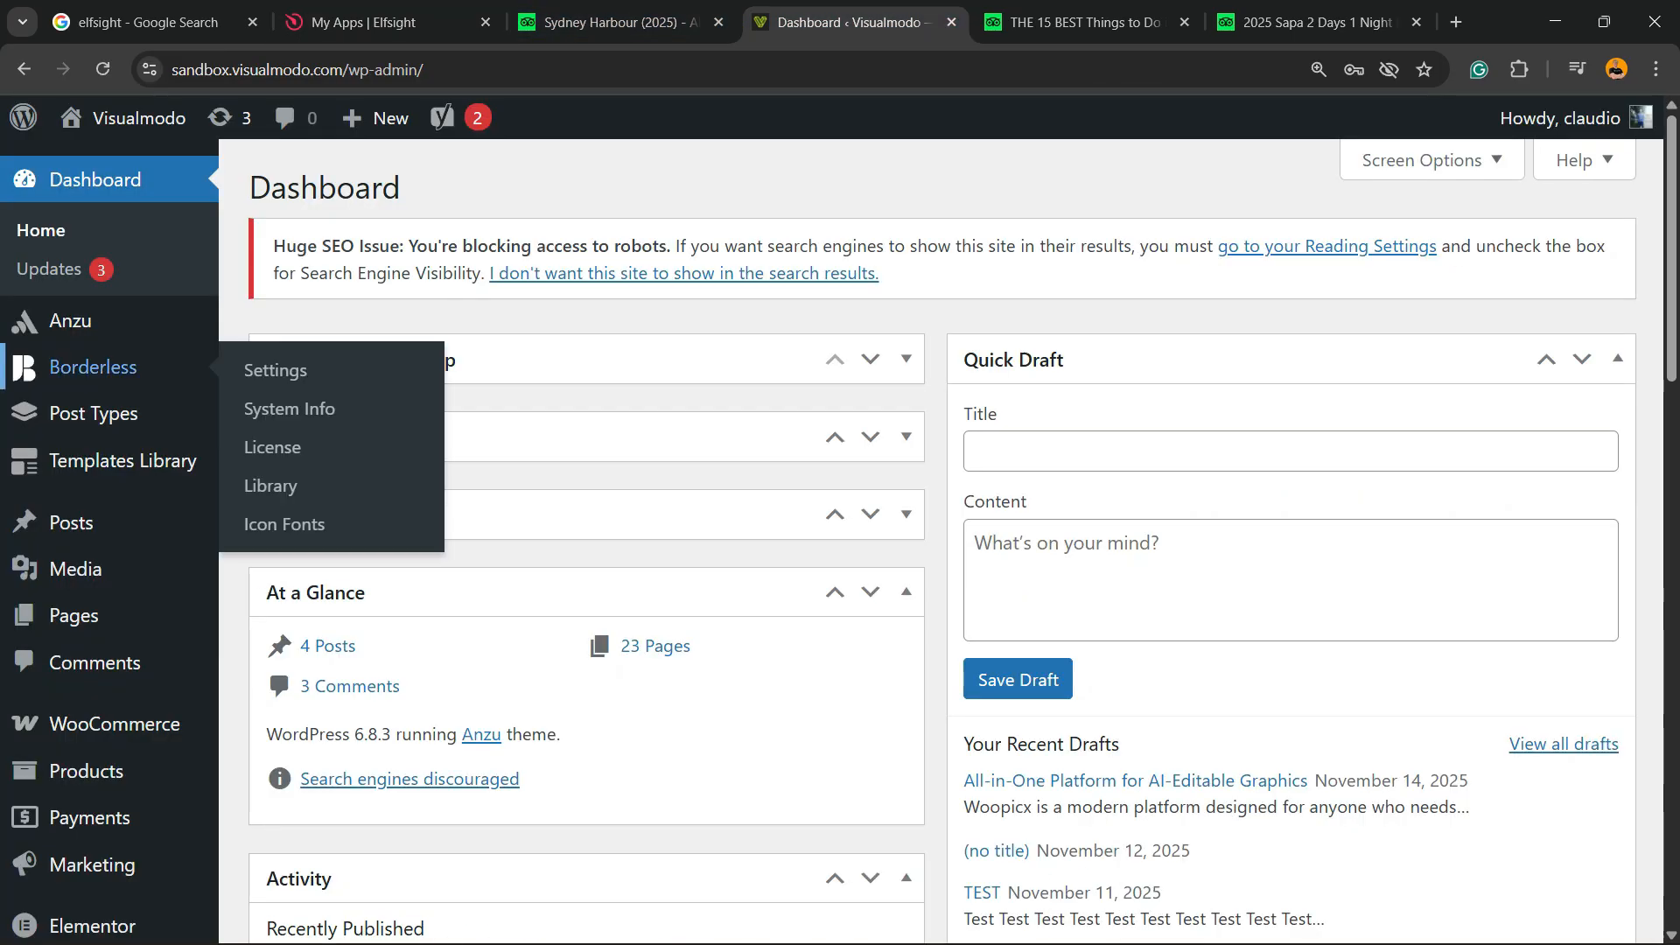
pyautogui.moveTo(75, 569)
pyautogui.click(280, 658)
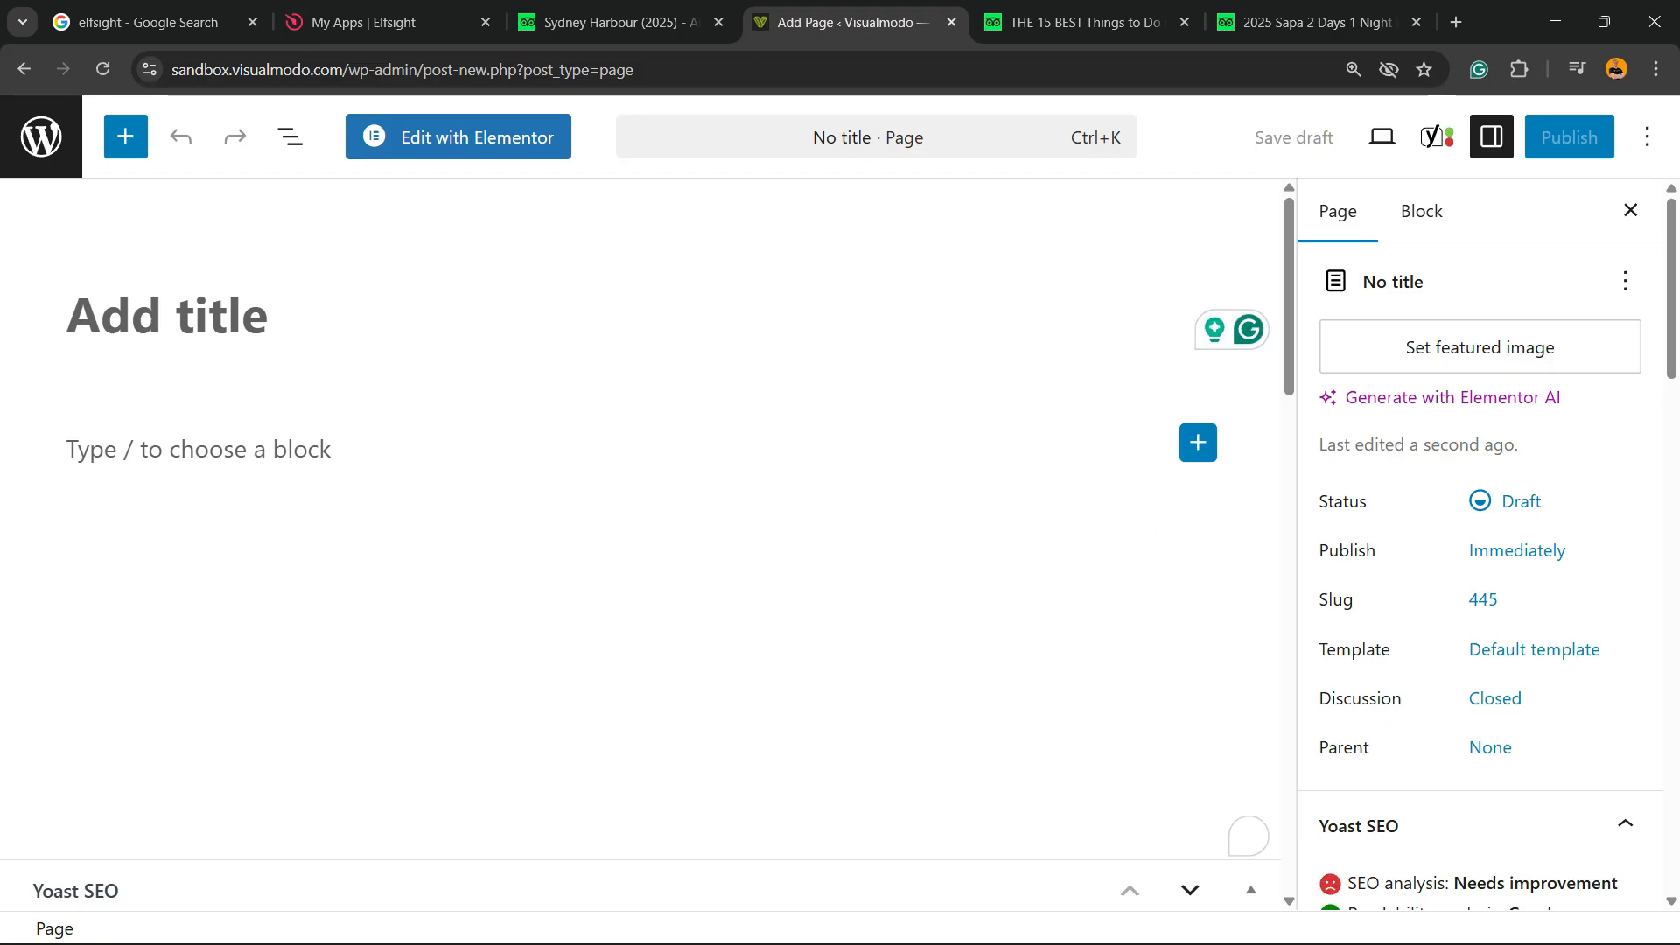
pyautogui.click(1198, 442)
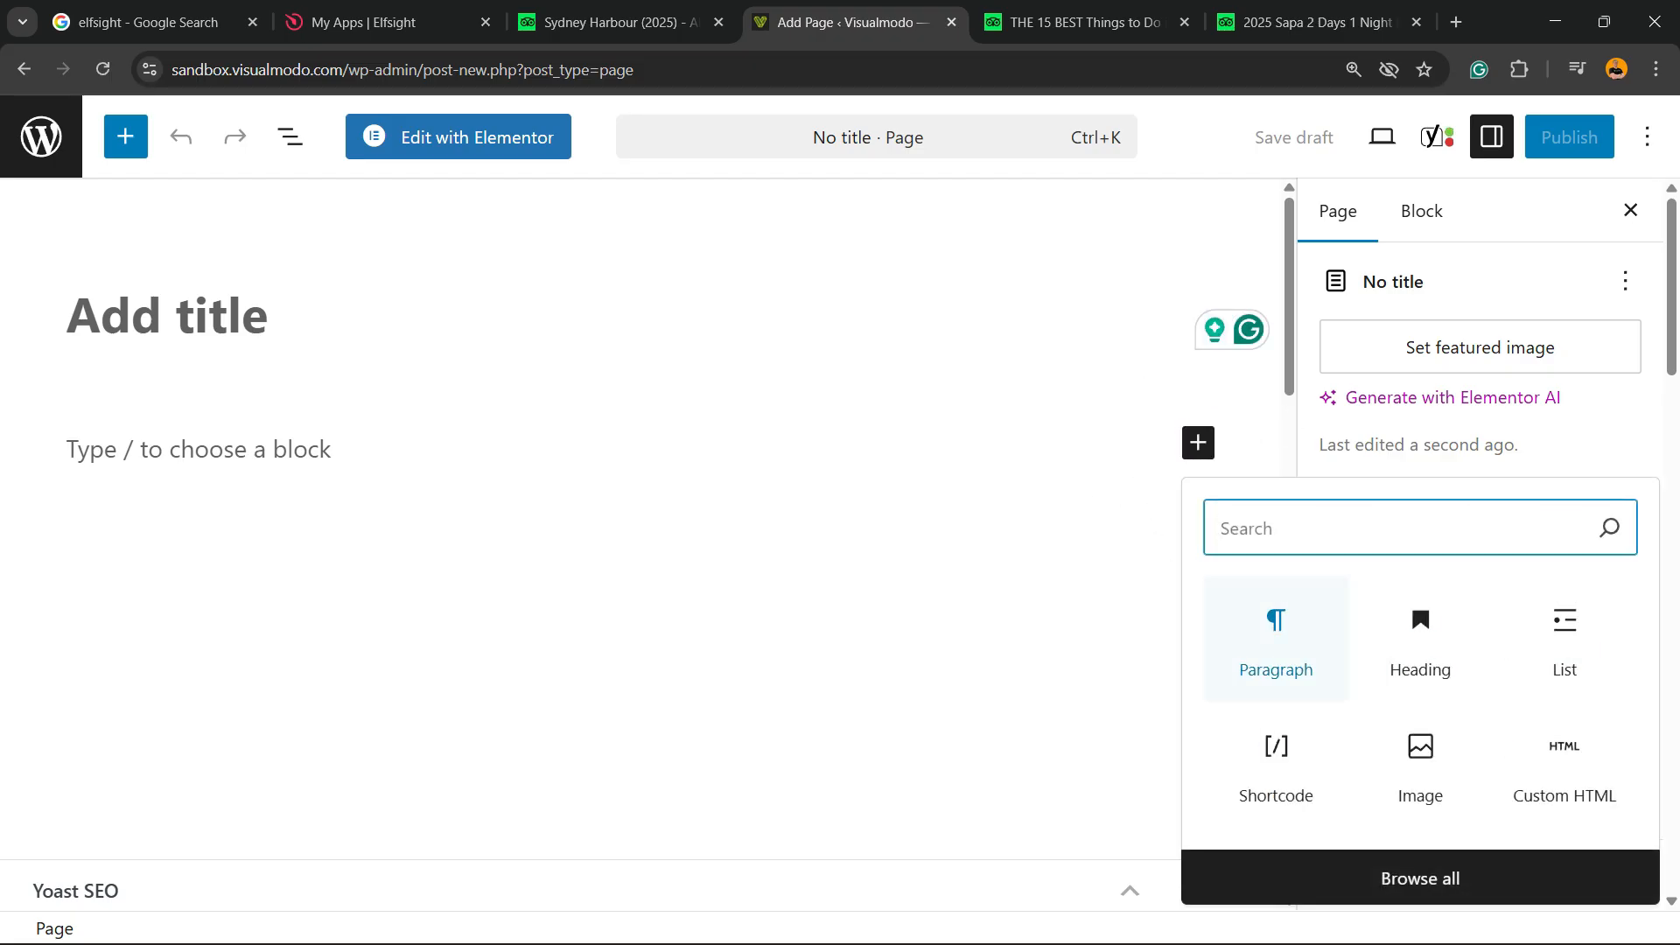
pyautogui.click(1565, 761)
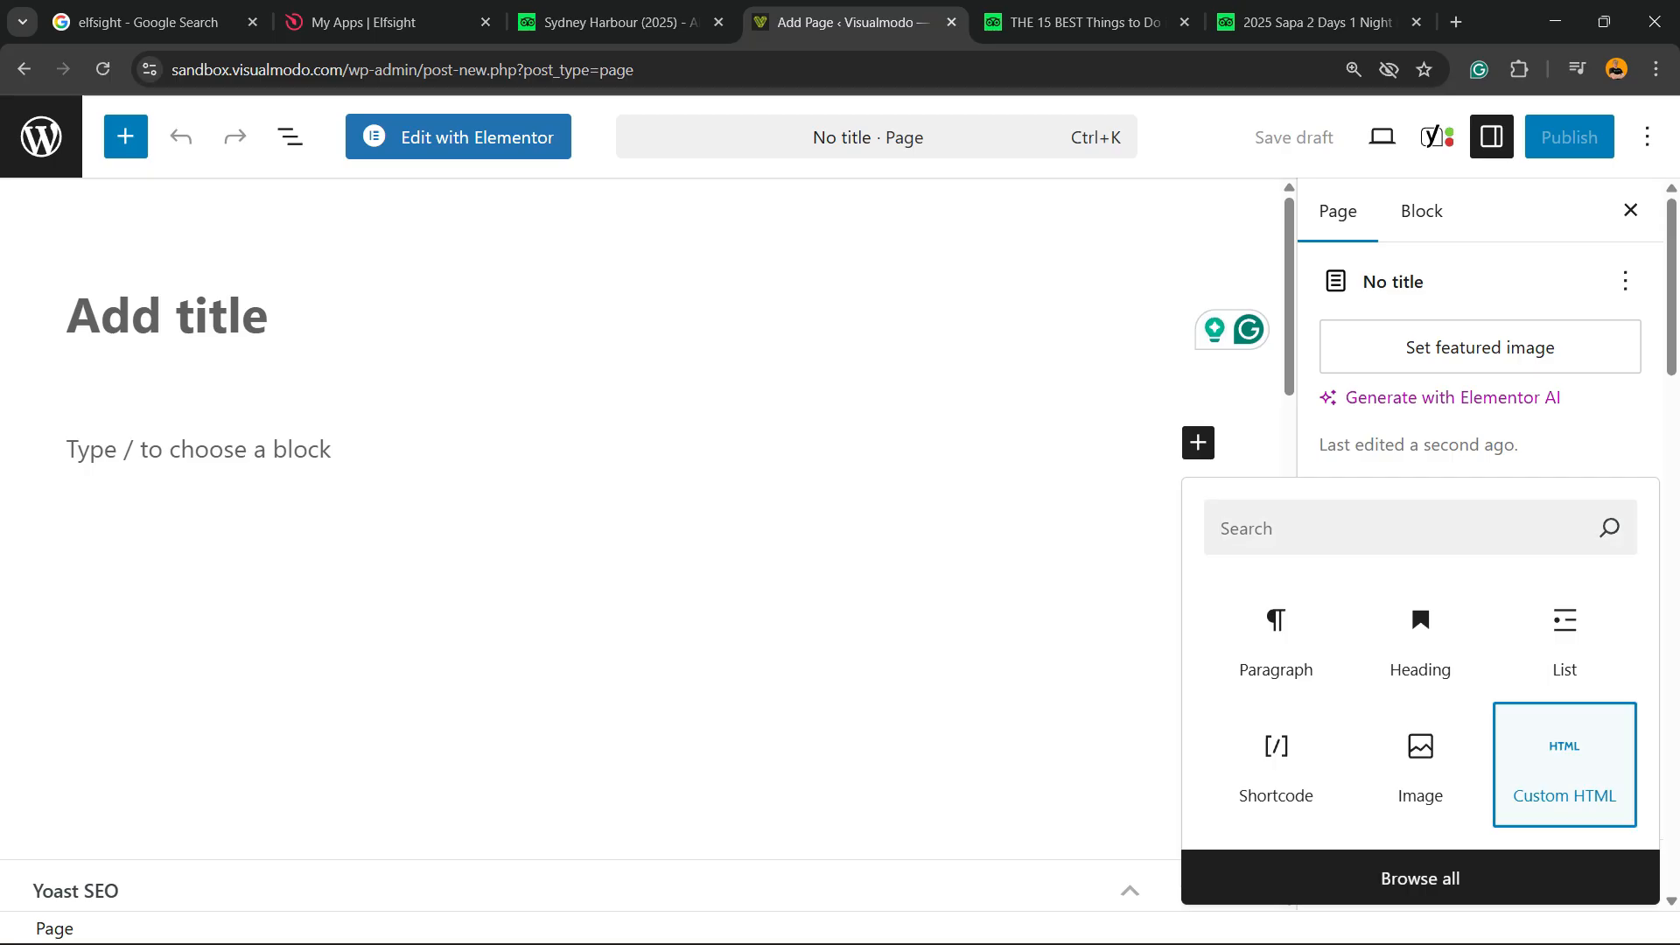
pyautogui.write('<!-- Elfsight Reviews from Tripadvisor | Untitled Reviews from Tripadvisor --> <script src="https://elfsightcdn.com/platform.js" async></script> <div class="elfsight-app-467e2e84-e389-4915-9a91-0b7166014b7b" data-elfsight-app-lazy></div>')
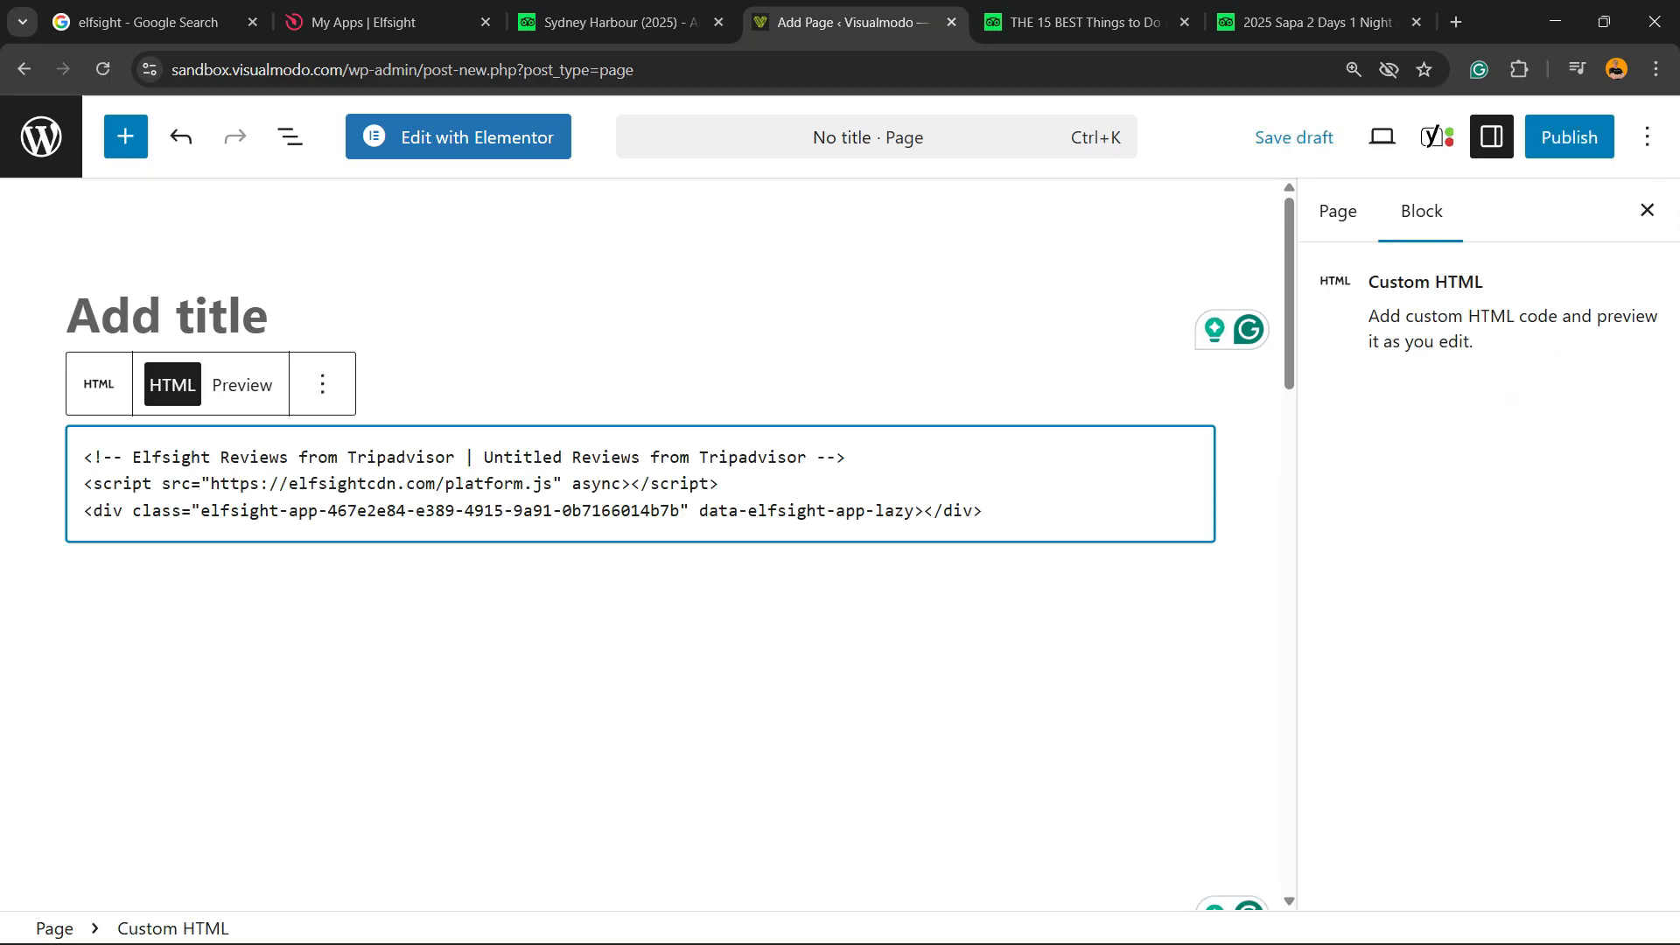
# Preview the Custom HTML block in the page editor to check how the reviews widget renders
pyautogui.moveTo(983, 511); pyautogui.dragTo(83, 457)
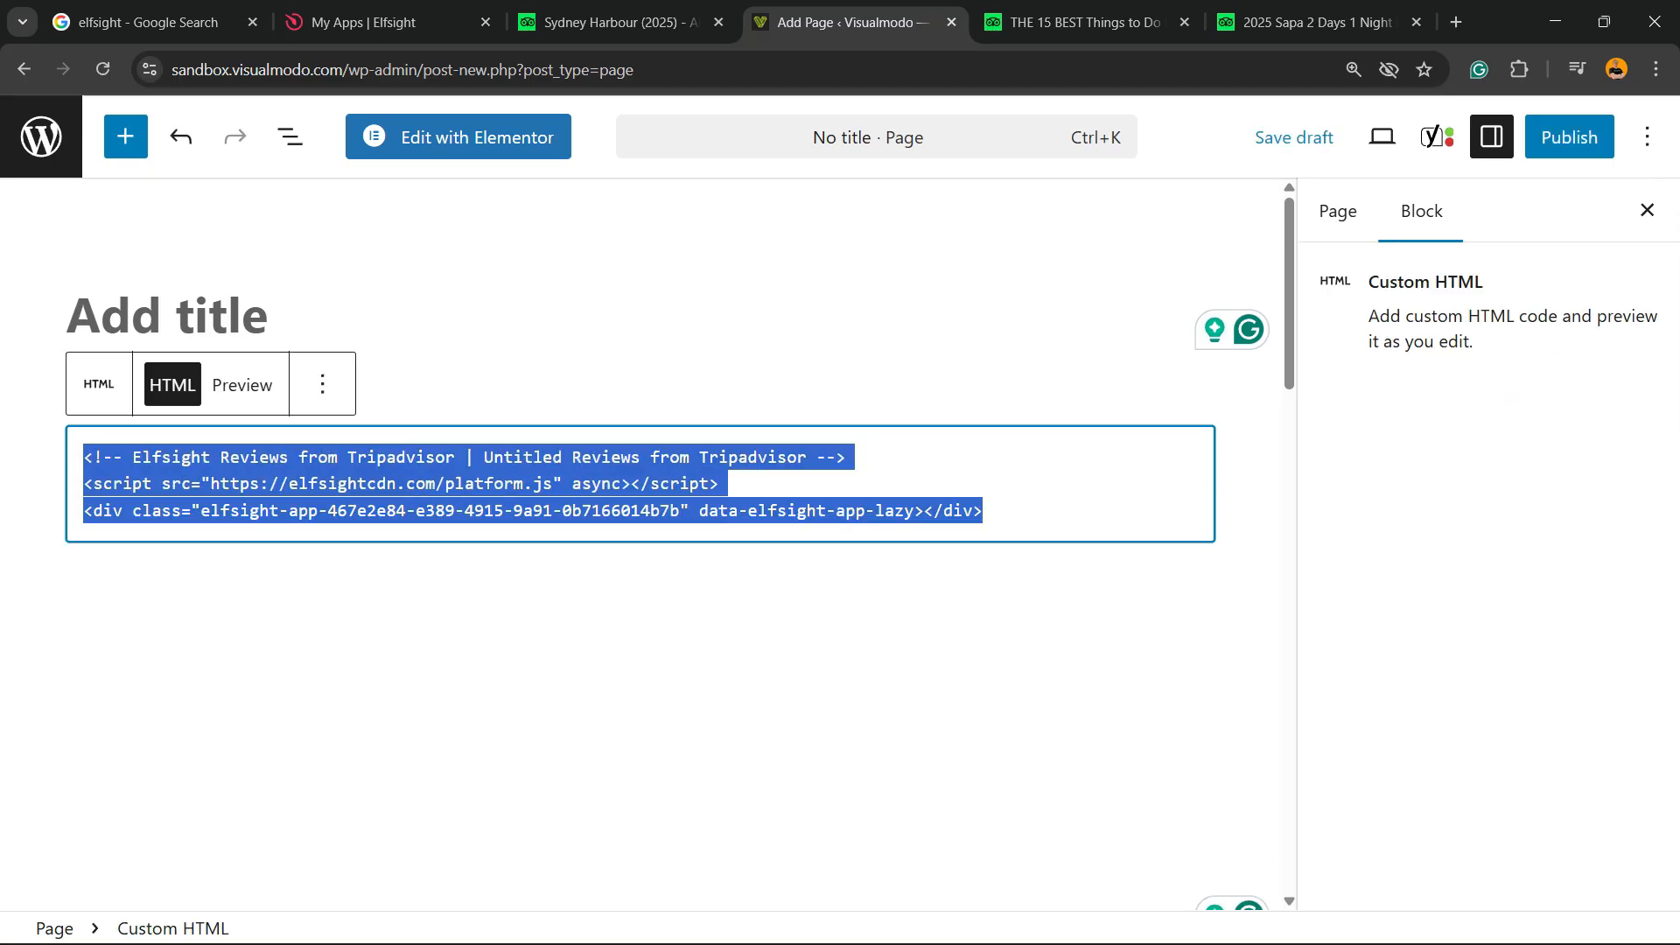
pyautogui.click(241, 385)
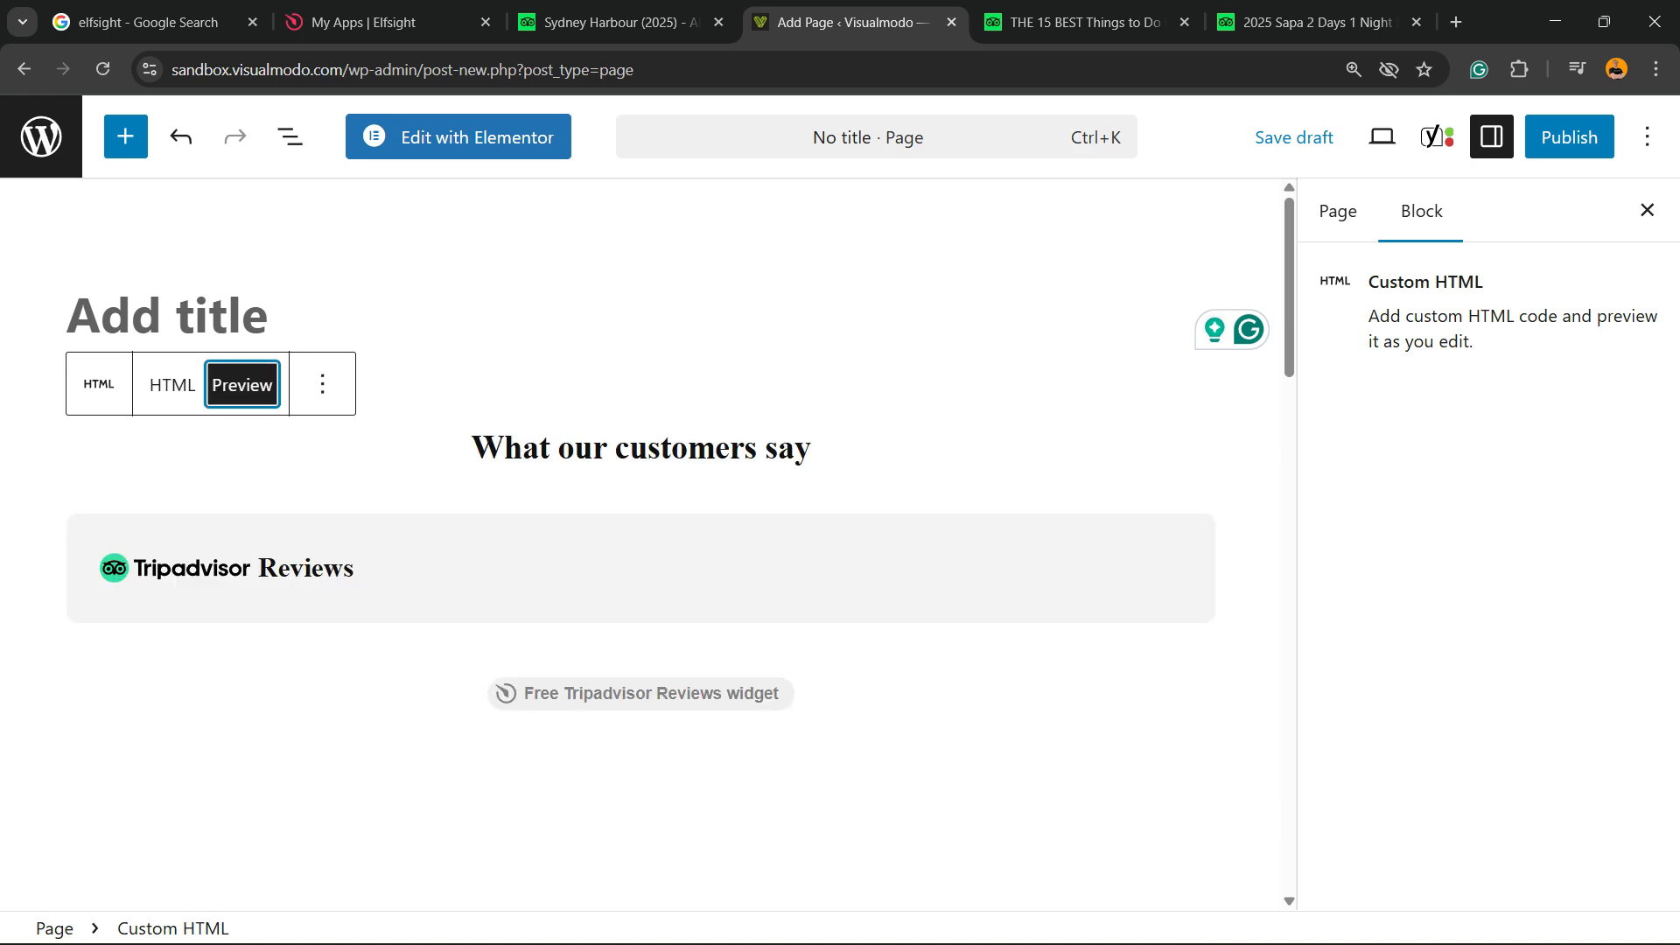
pyautogui.scroll(-4, 595, 608)
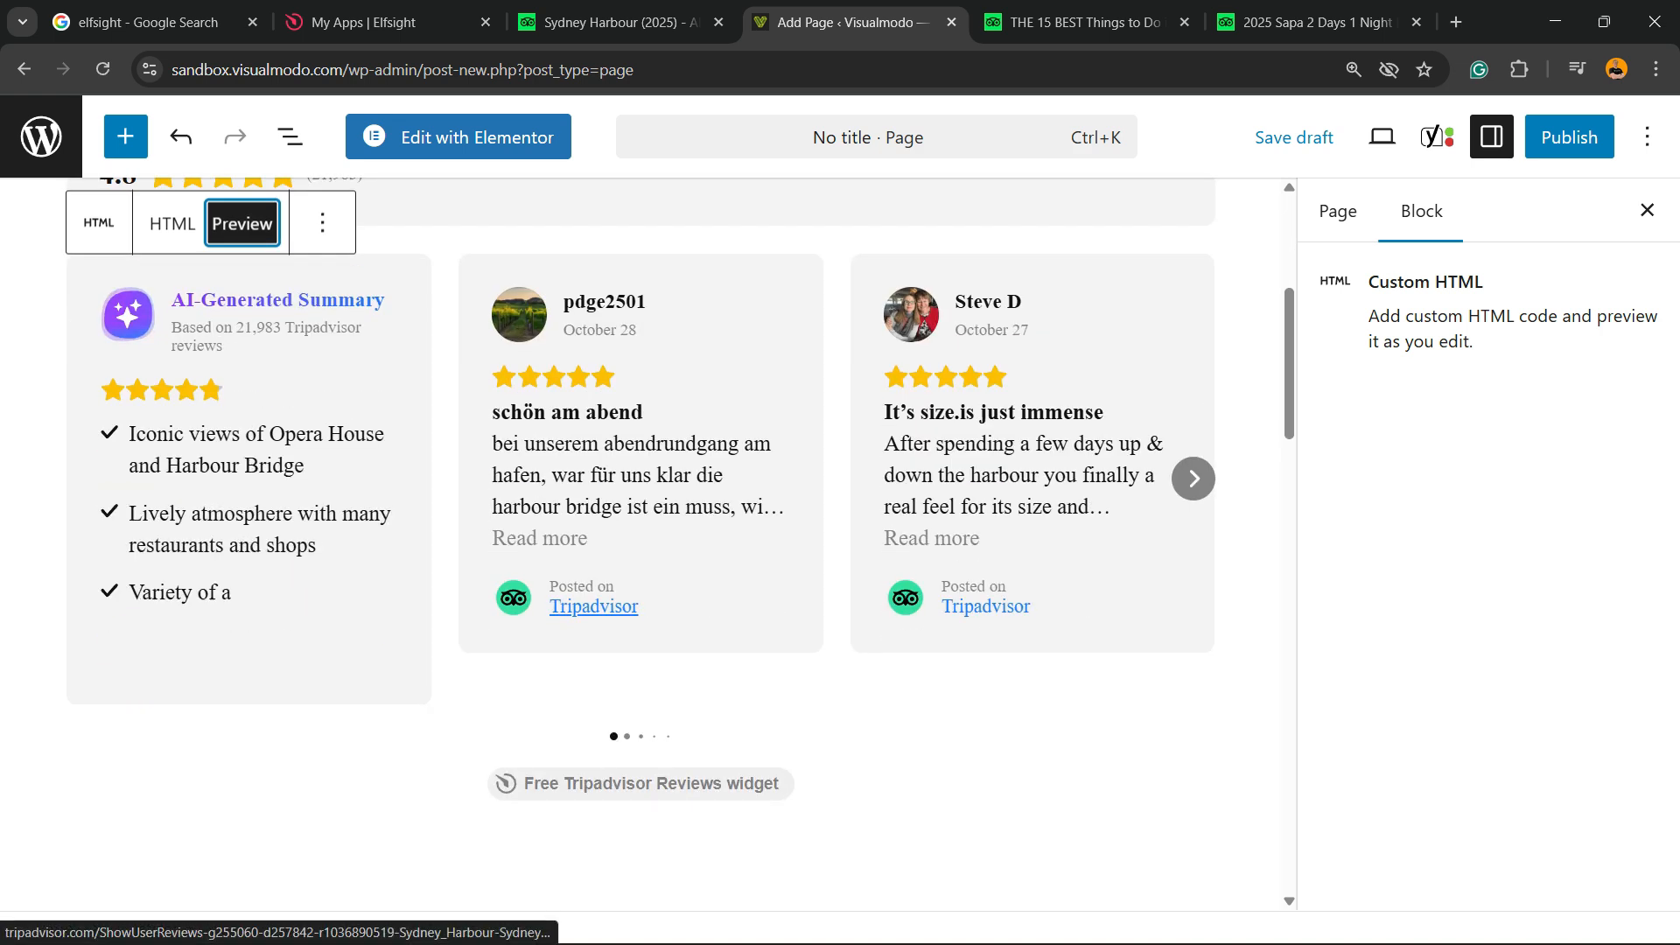
pyautogui.scroll(4, 596, 607)
# Save the untitled page as a draft and open its preview in a new tab
pyautogui.click(1569, 137)
pyautogui.click(1396, 138)
pyautogui.click(1295, 137)
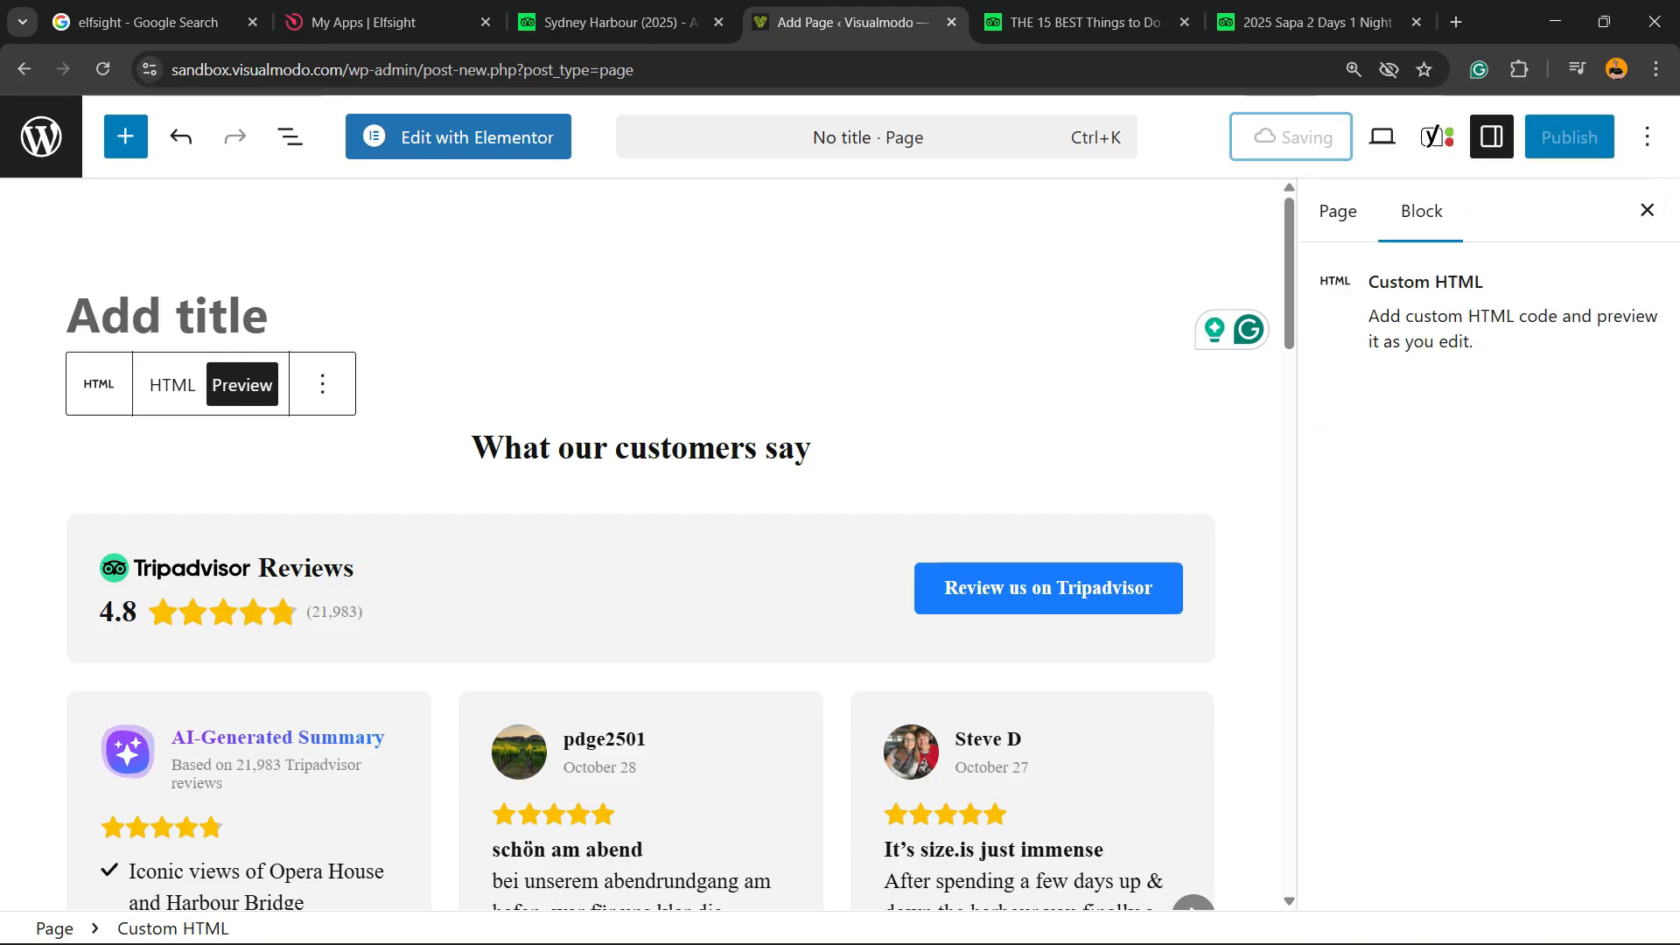
pyautogui.click(1438, 137)
pyautogui.click(1382, 138)
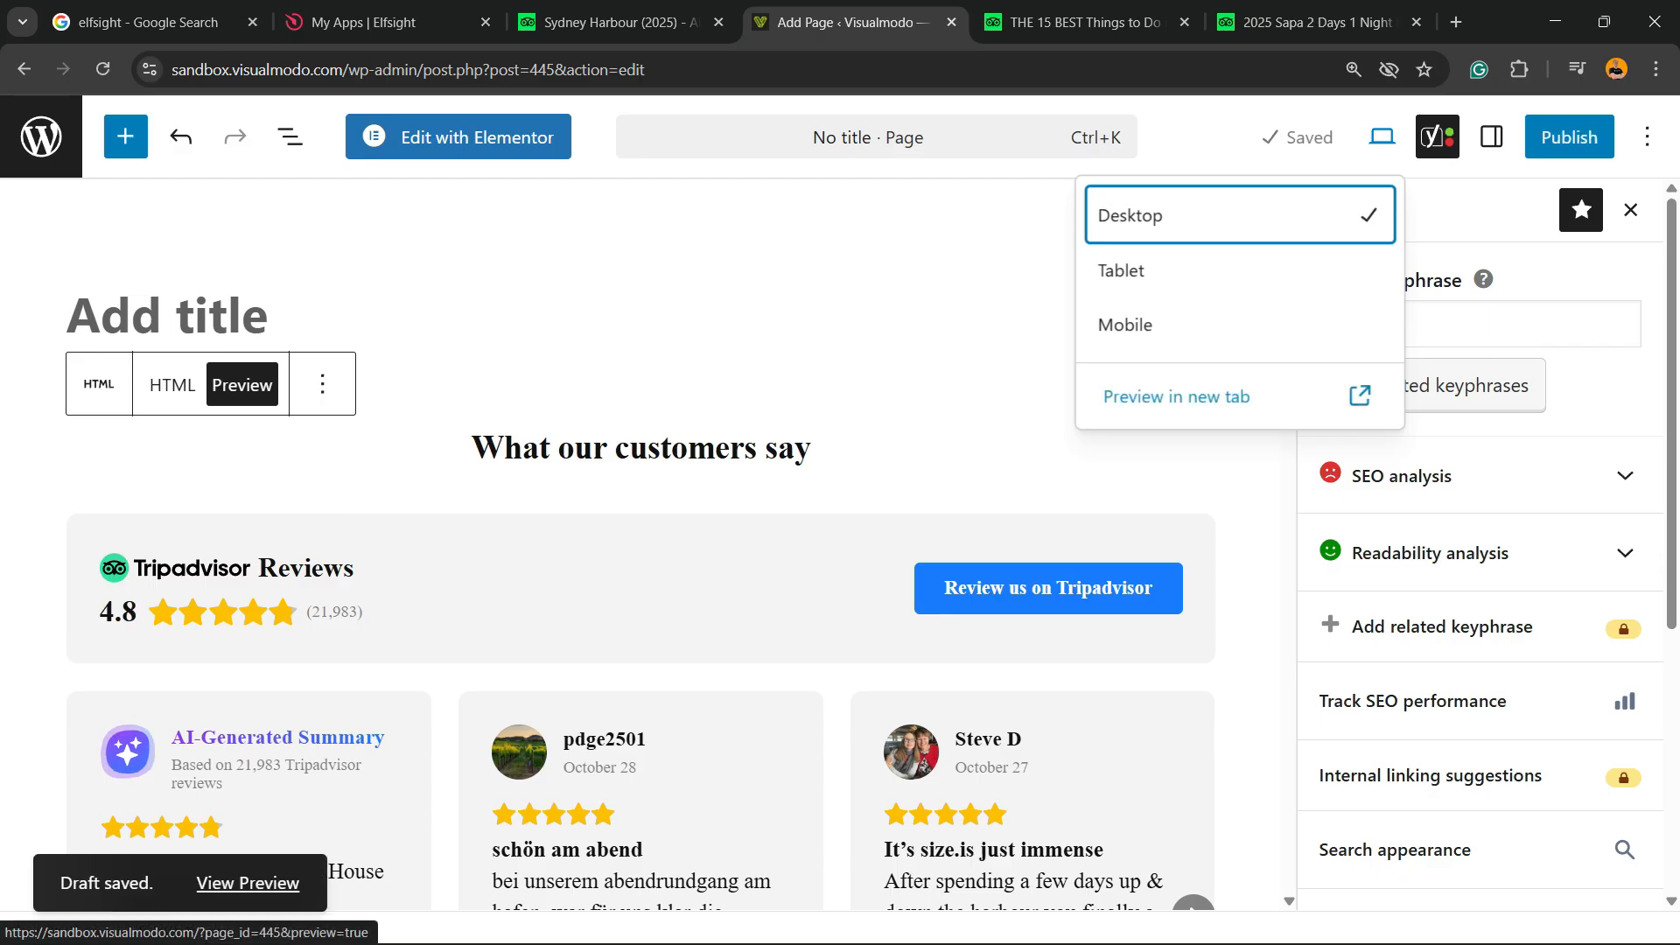
pyautogui.click(1177, 397)
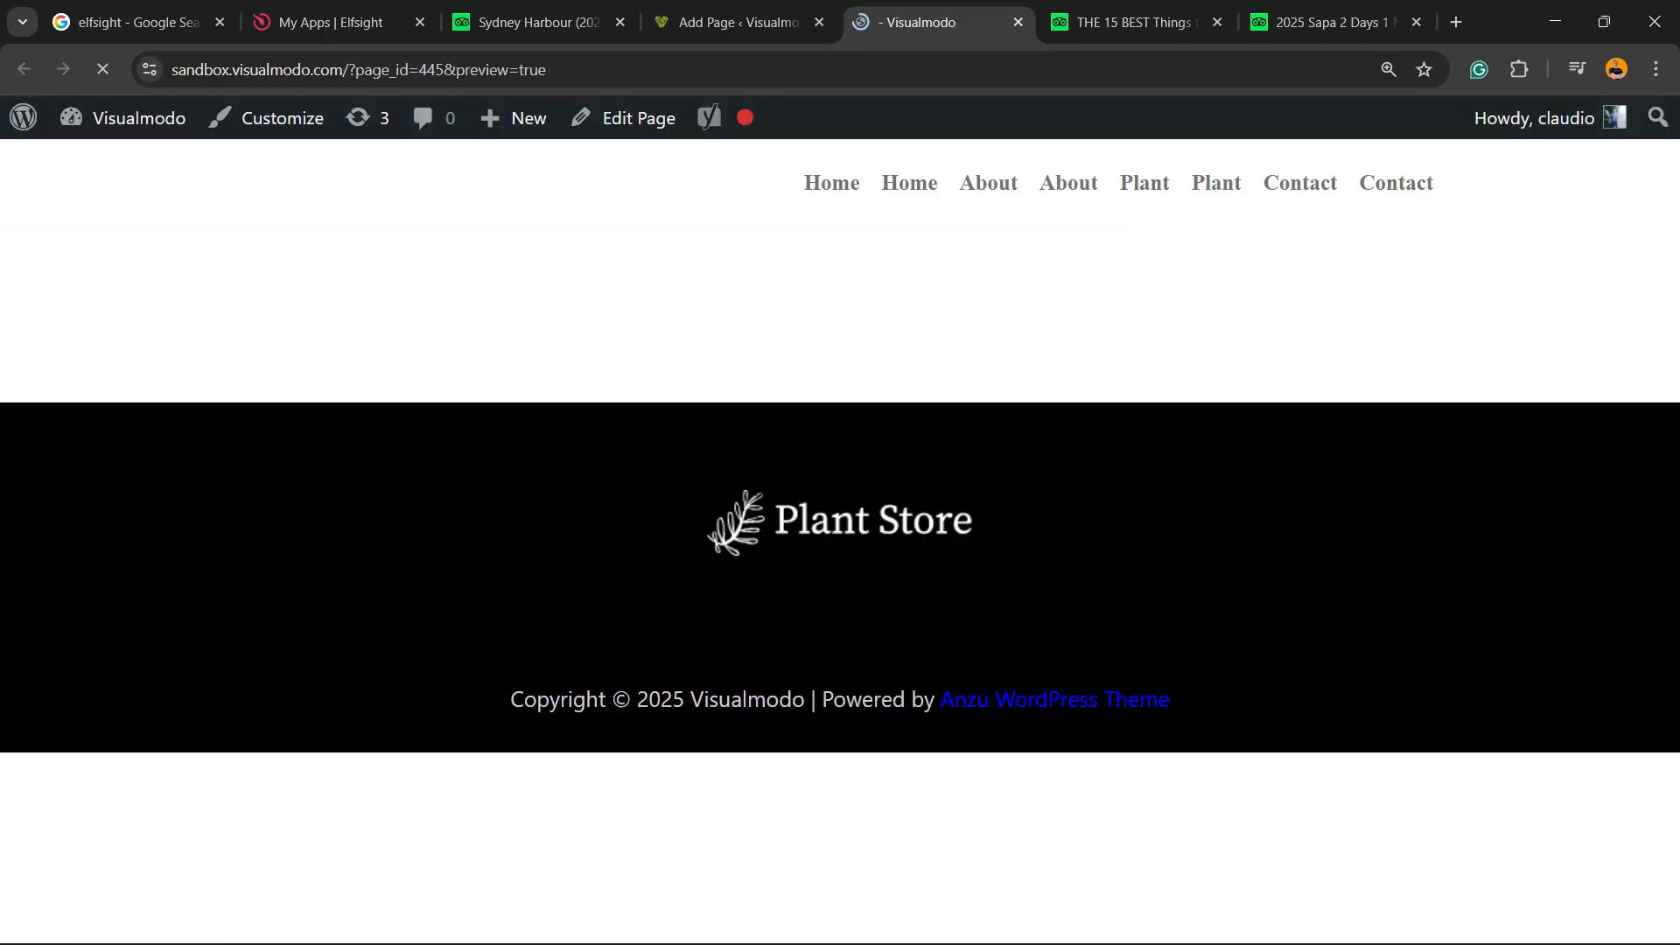
# Examine the Tripadvisor reviews carousel on the previewed page, from its heading and rating header to the review cards and footer
pyautogui.scroll(-5, 832, 542)
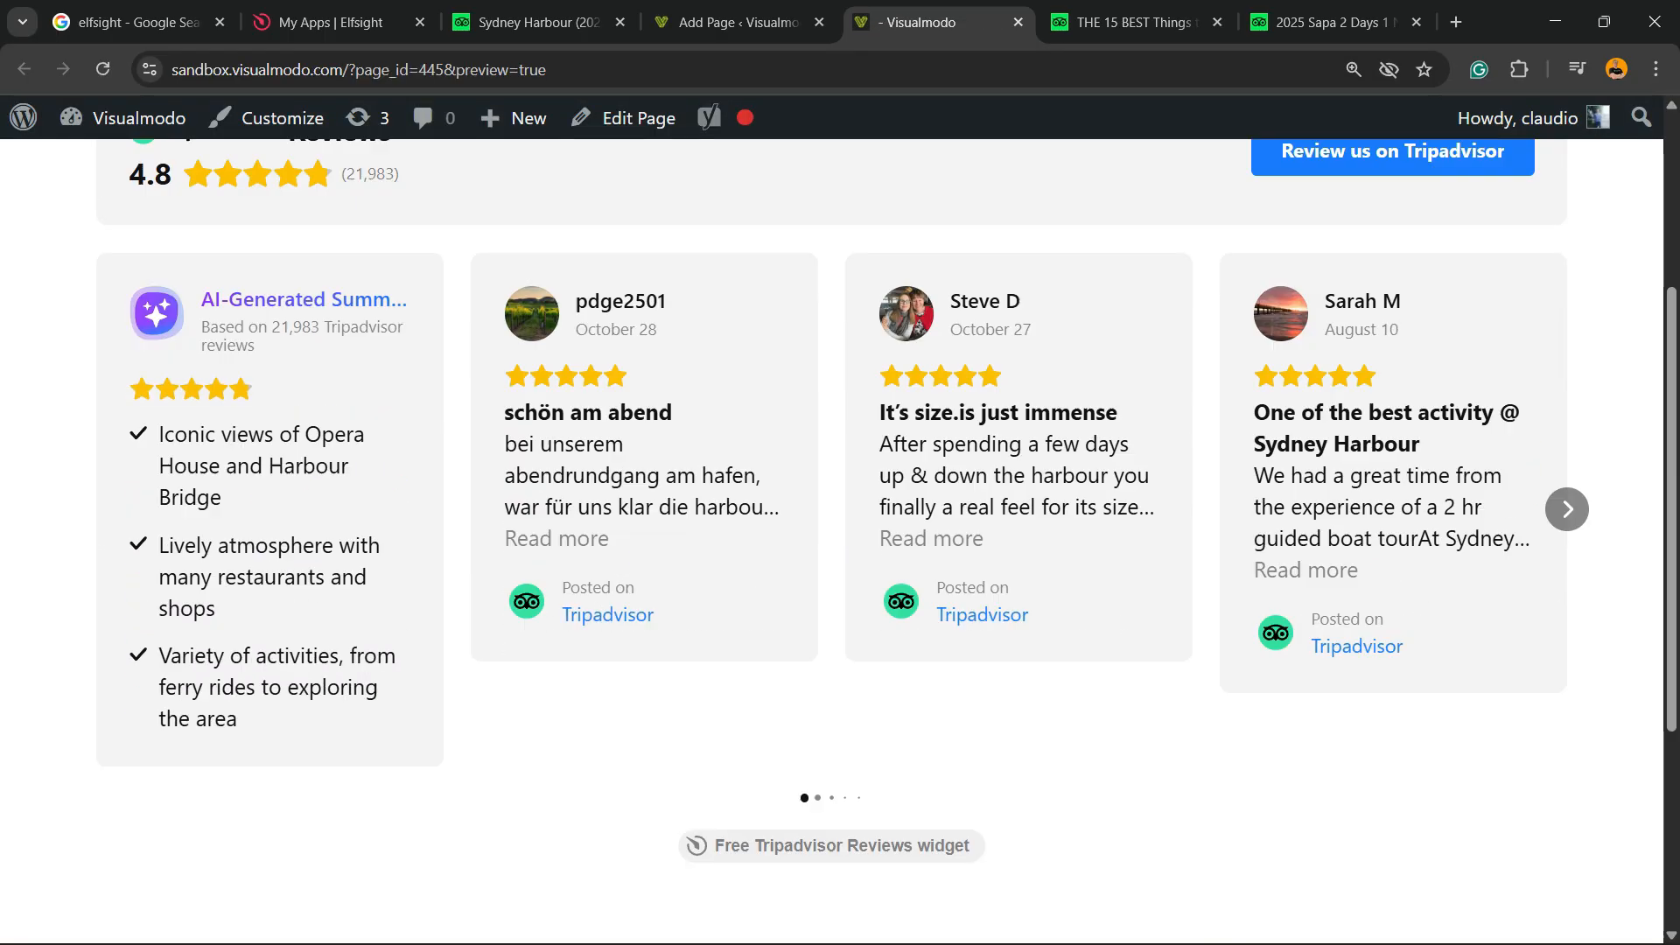
pyautogui.scroll(3, 831, 543)
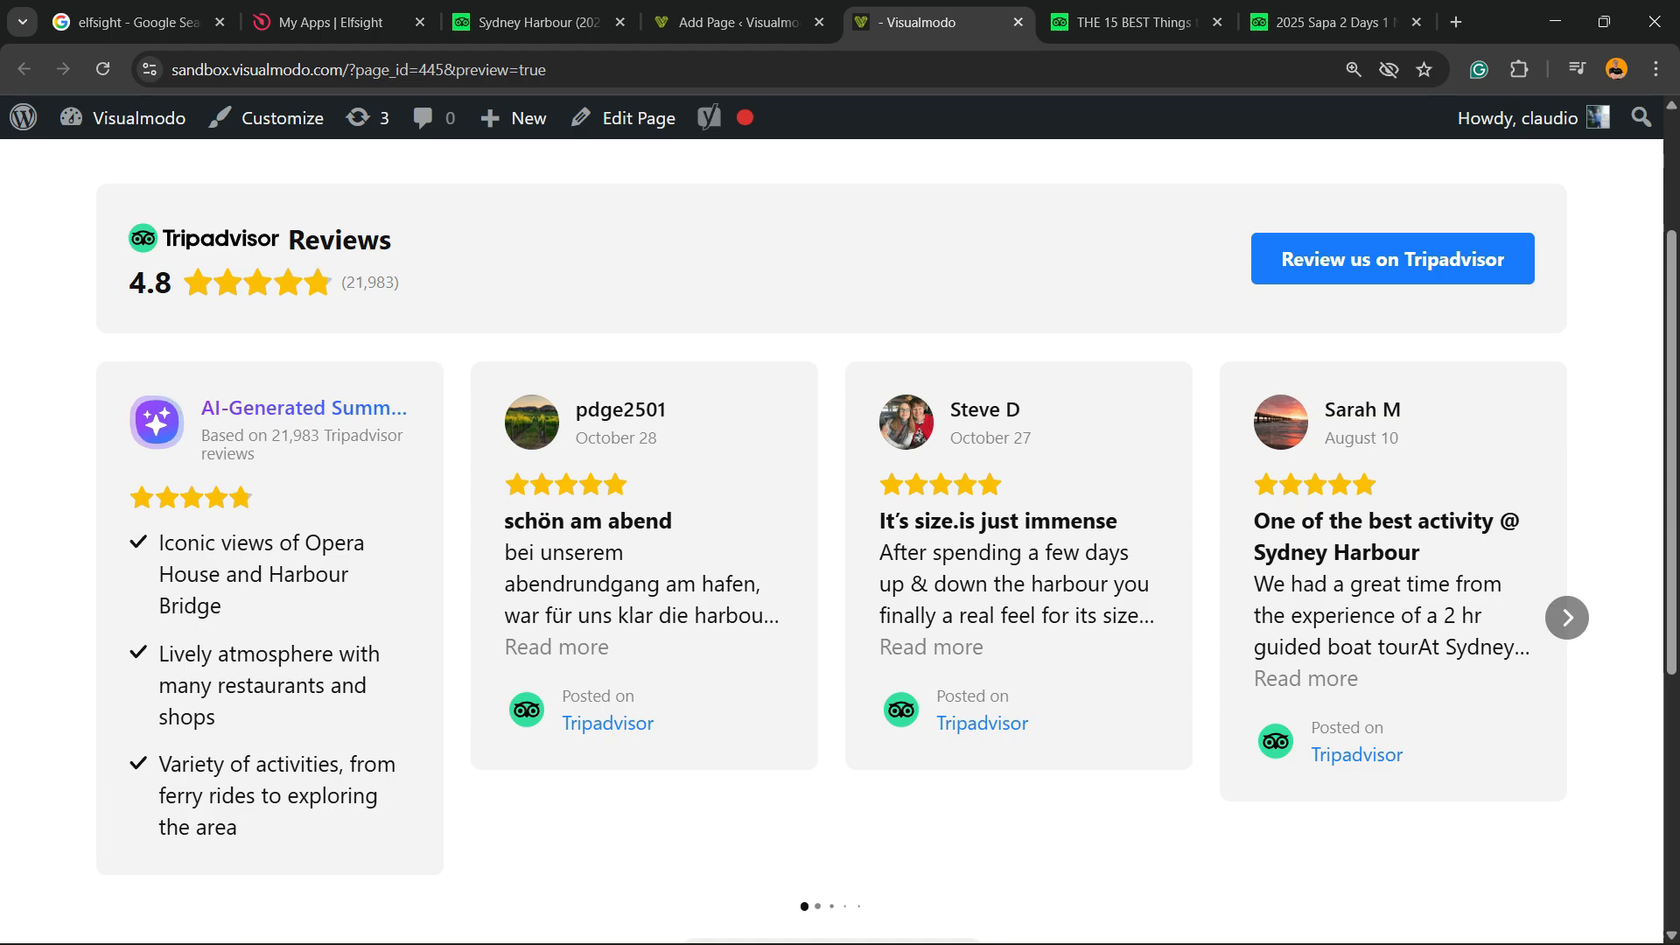
pyautogui.scroll(-2, 740, 940)
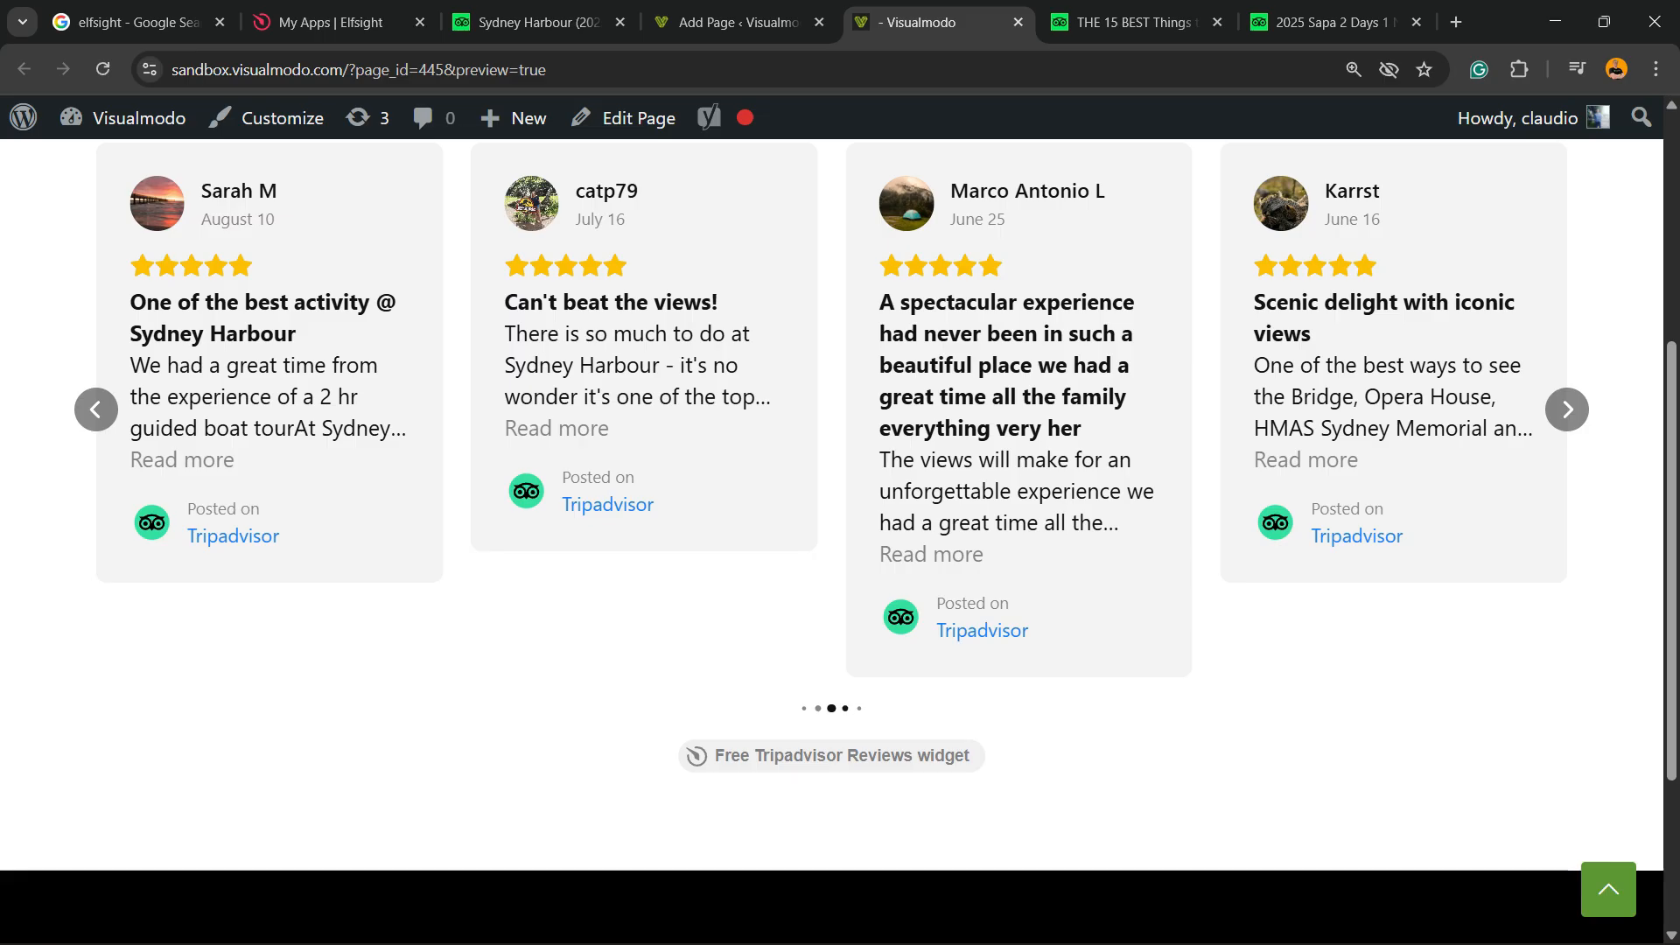
pyautogui.scroll(4, 831, 542)
pyautogui.scroll(-2, 831, 542)
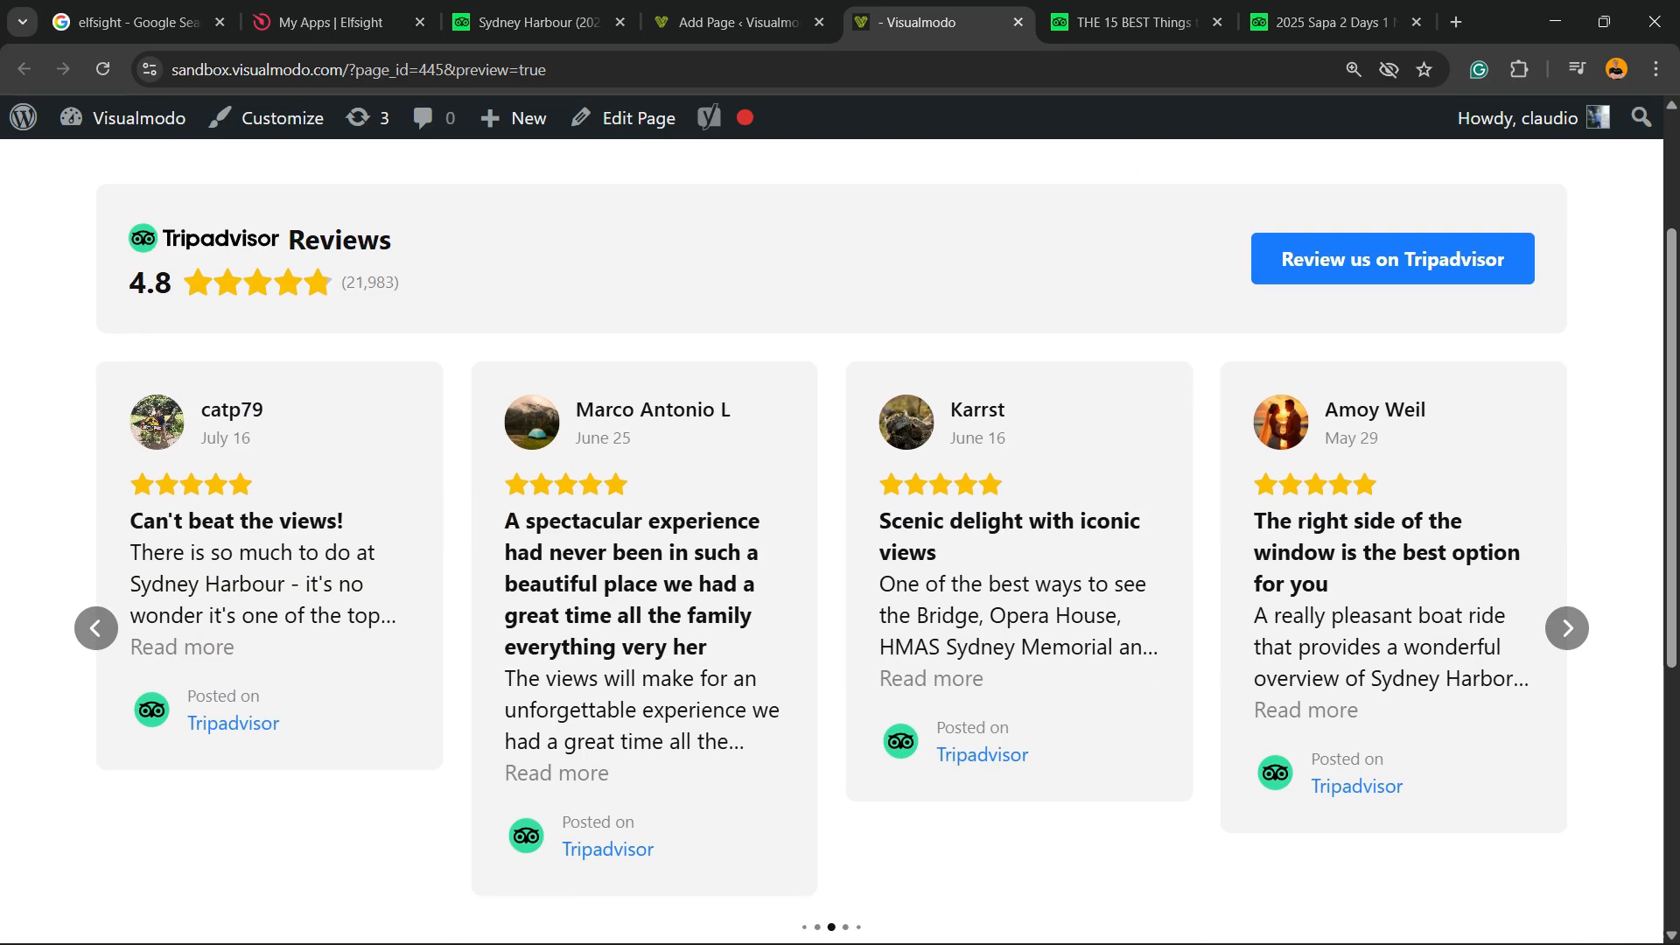
pyautogui.scroll(2, 931, 459)
pyautogui.scroll(-4, 931, 459)
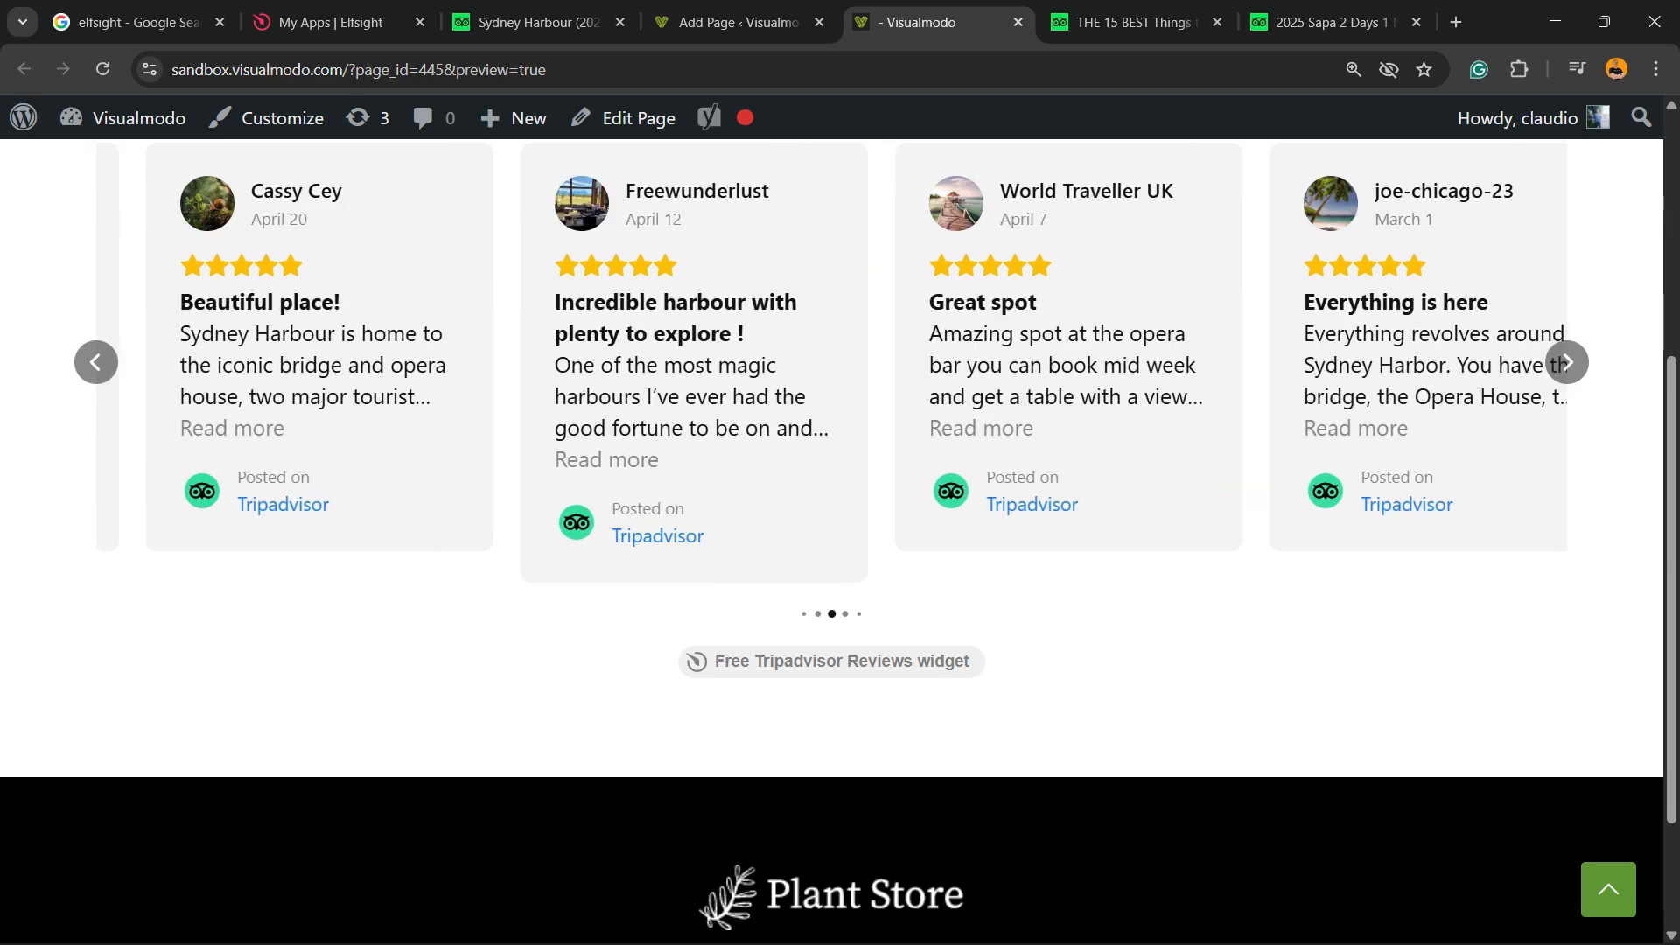
pyautogui.scroll(4, 1539, 160)
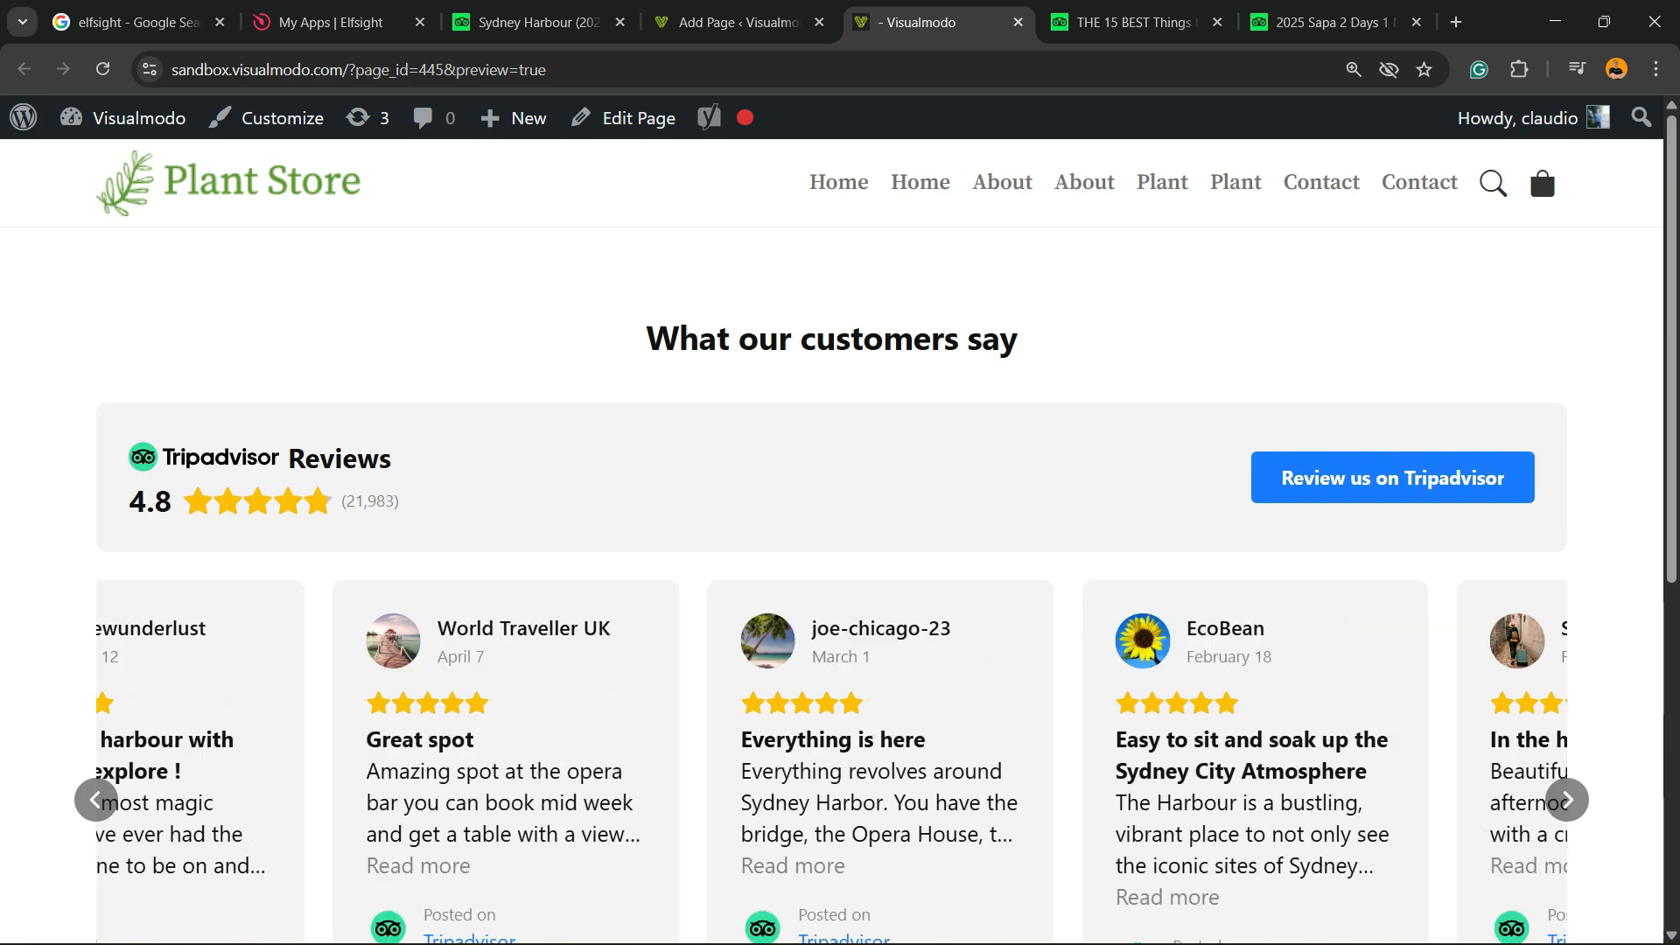
pyautogui.scroll(-5, 1538, 159)
pyautogui.scroll(6, 1538, 160)
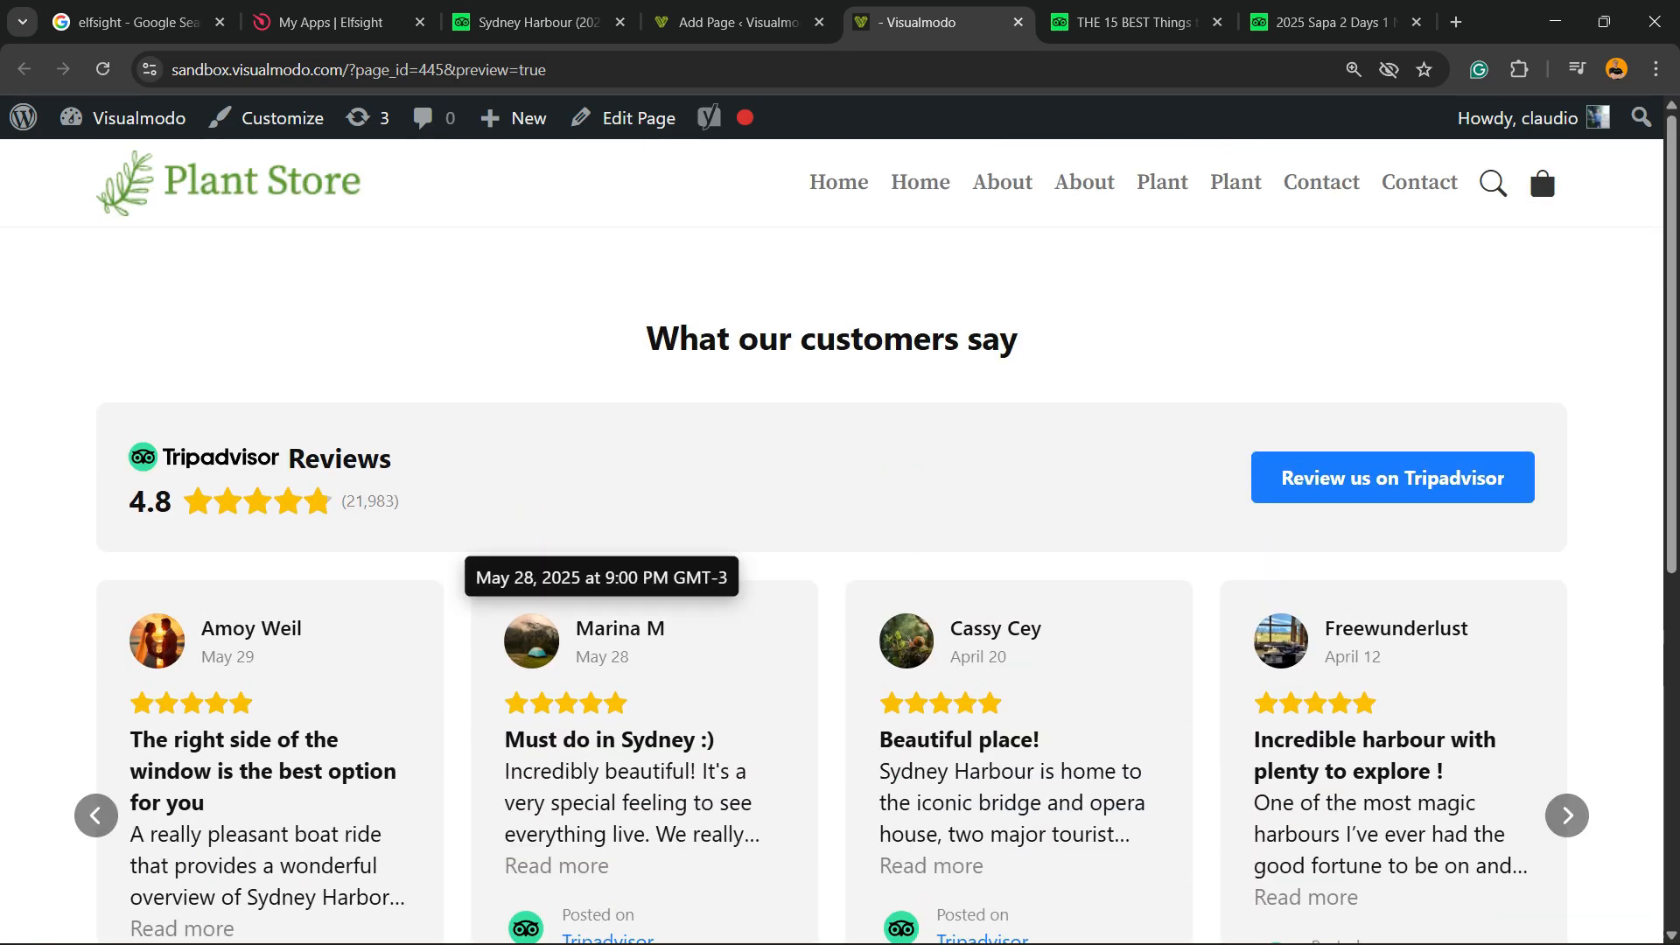
pyautogui.scroll(-3, 1538, 159)
pyautogui.scroll(1, 1539, 159)
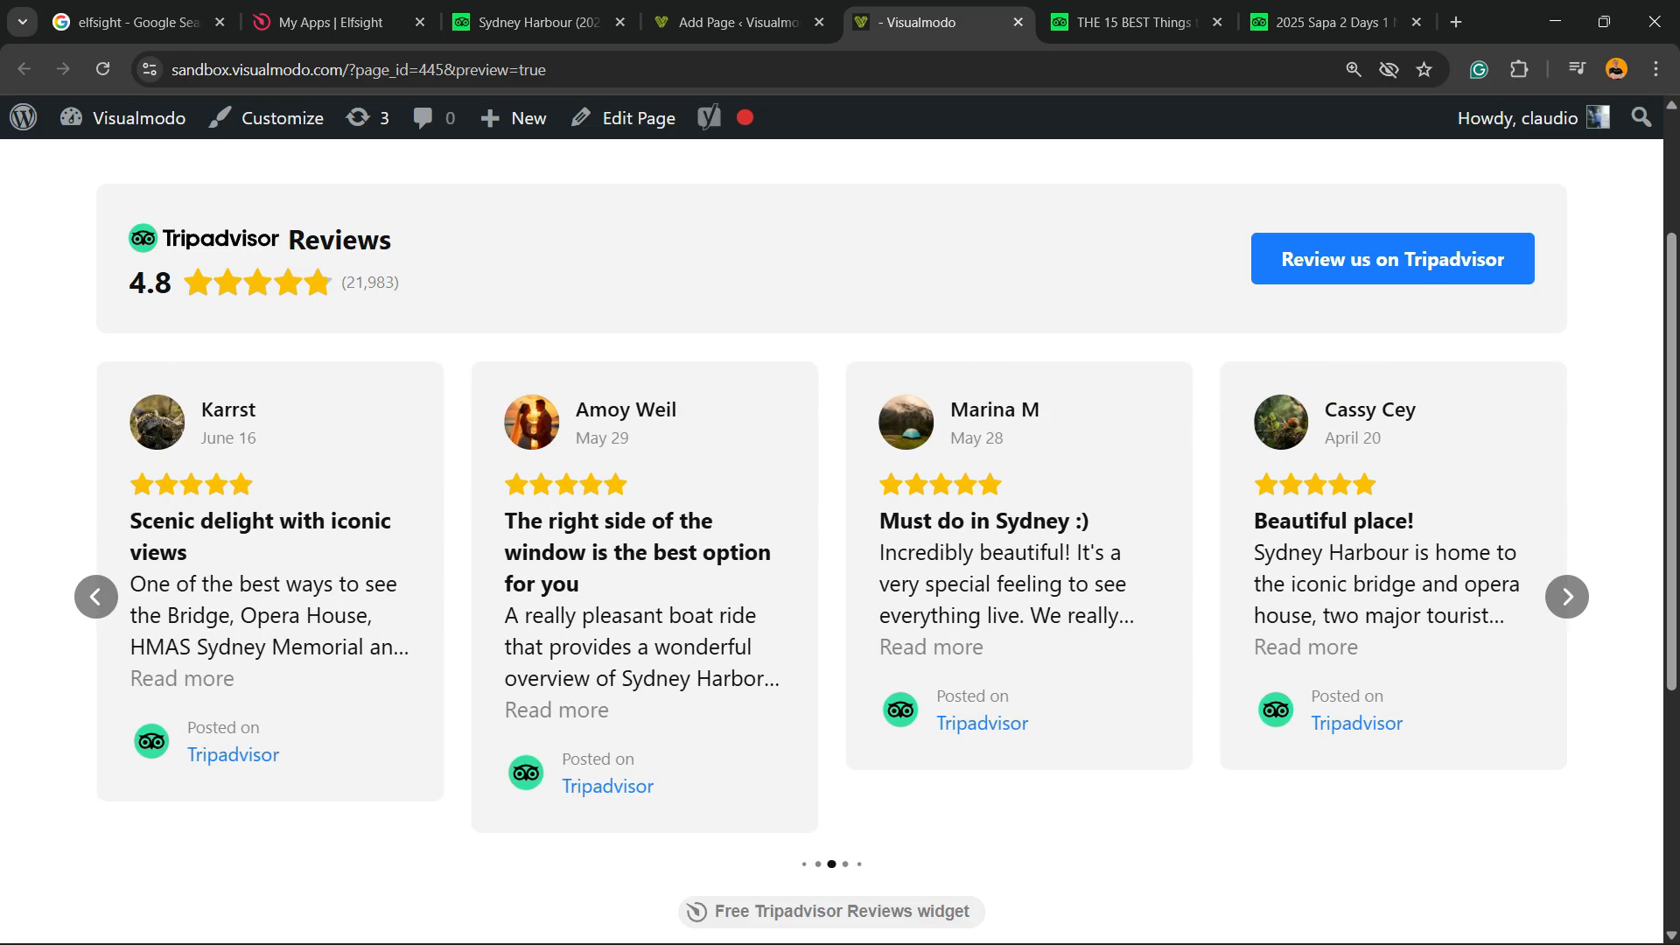